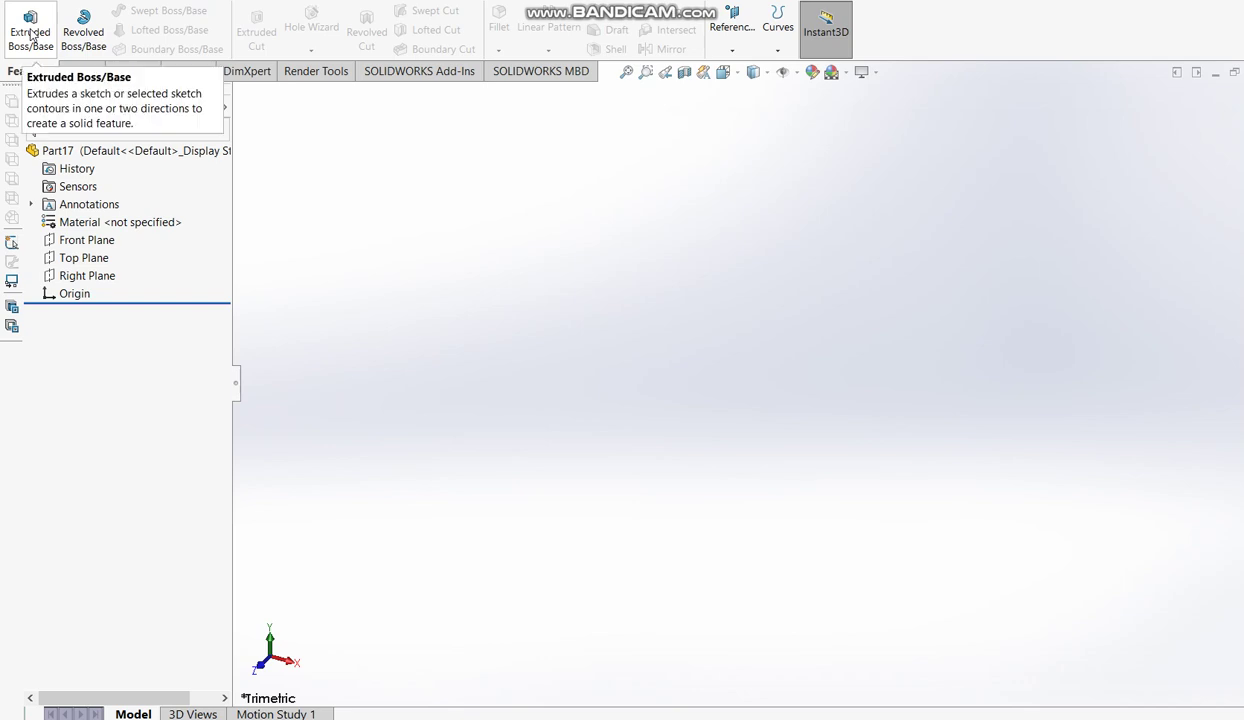
Step: Start an Extruded Boss/Base feature with its sketch on the Front Plane
click(30, 35)
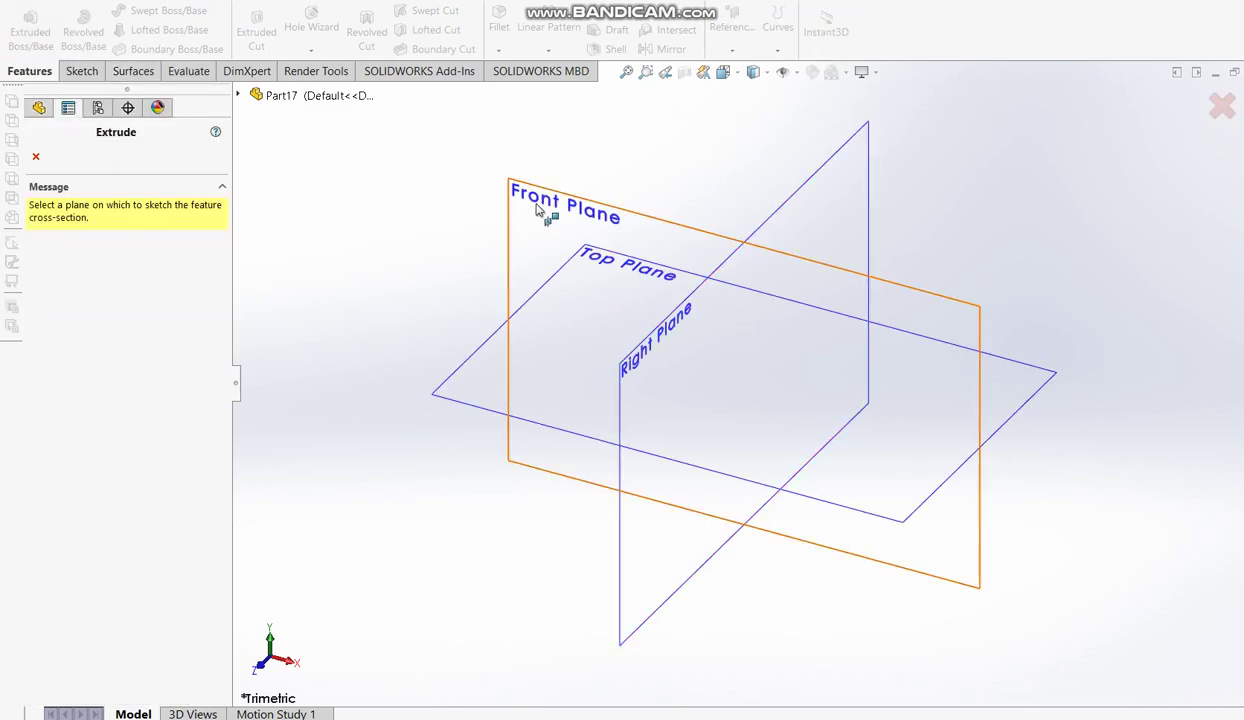
click(540, 207)
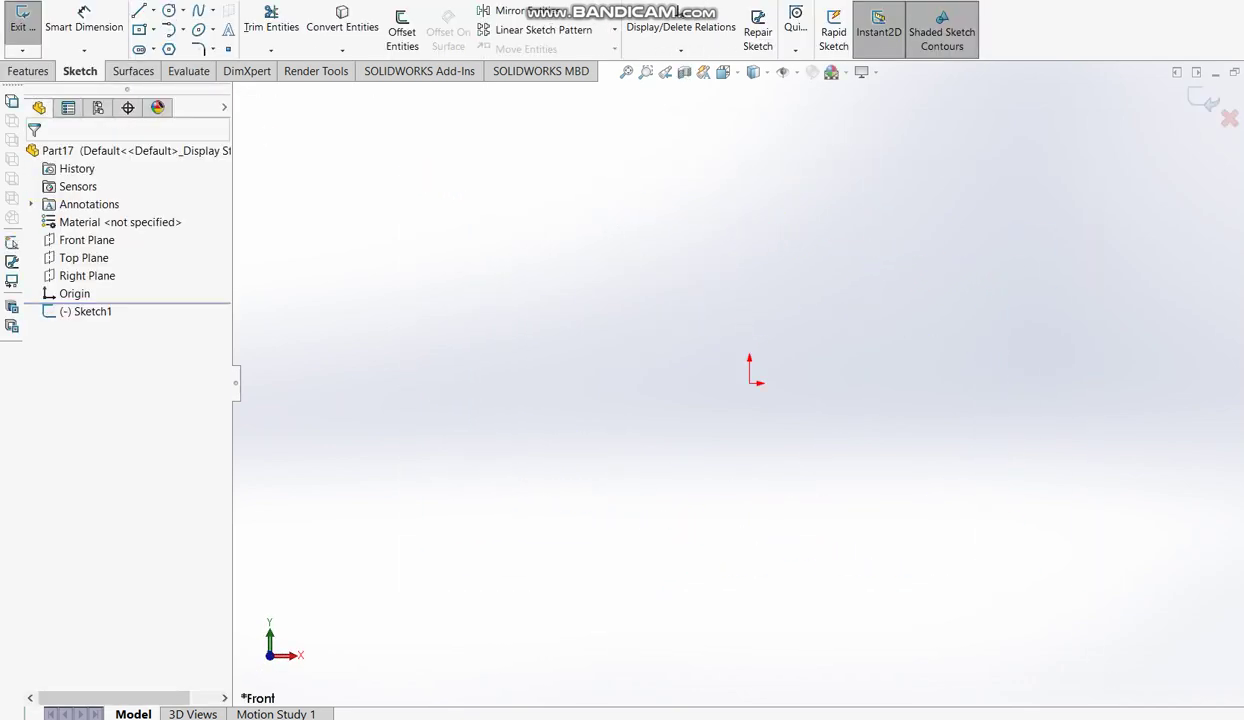
key(alt+Tab)
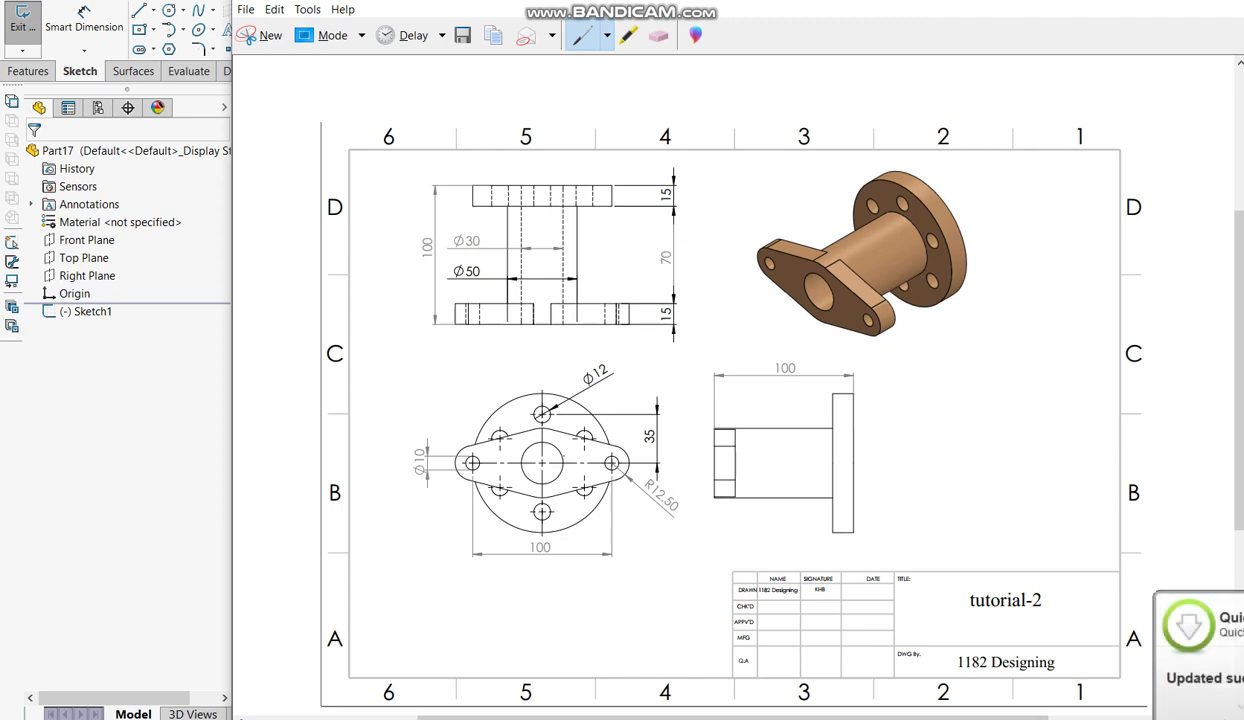
Step: Ring the 100 dimension and underline the bottom flange in red on the reference drawing
mouse_move(511, 539)
mouse_down()
mouse_move(536, 565)
mouse_move(512, 543)
mouse_up()
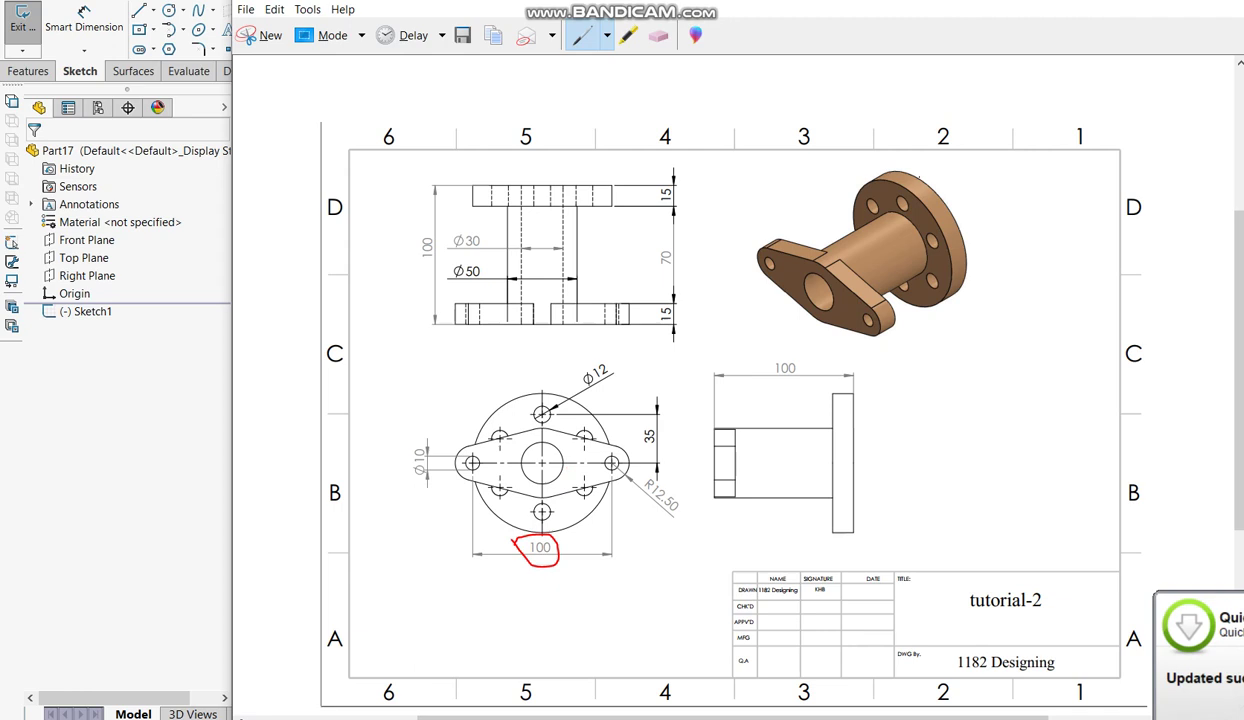
mouse_move(451, 323)
mouse_down()
mouse_move(449, 360)
mouse_move(565, 350)
mouse_up()
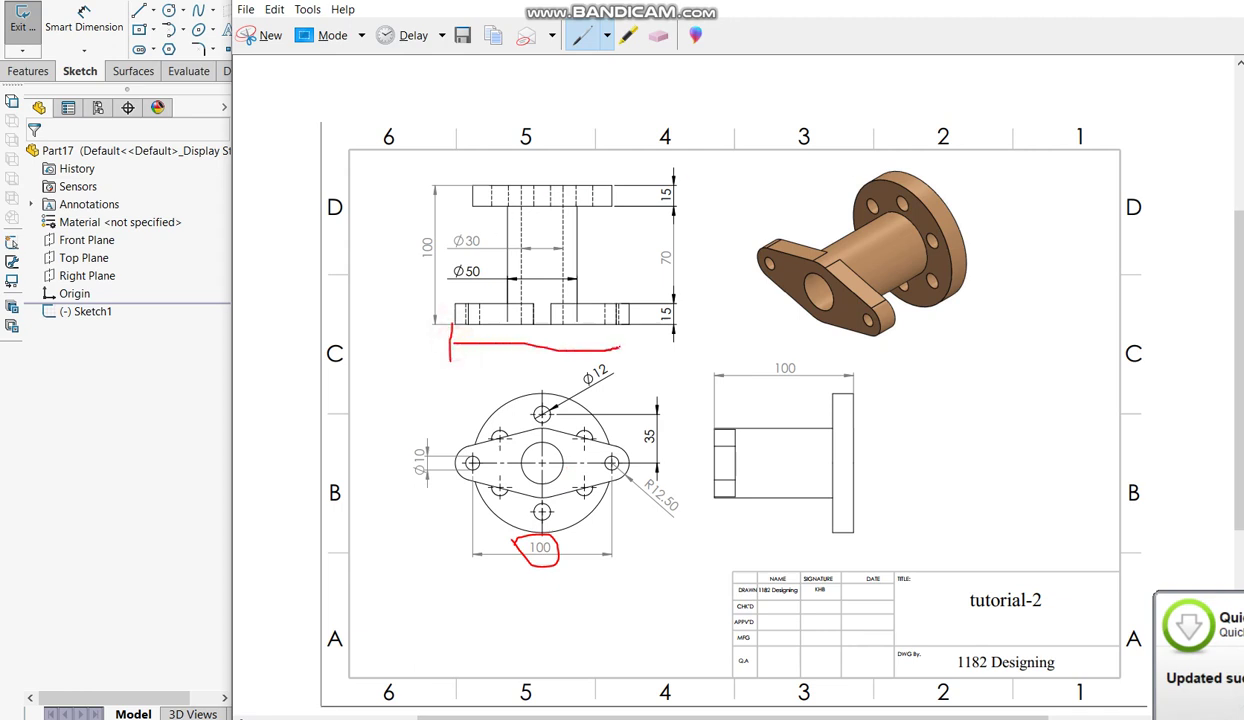
drag(628, 324, 626, 354)
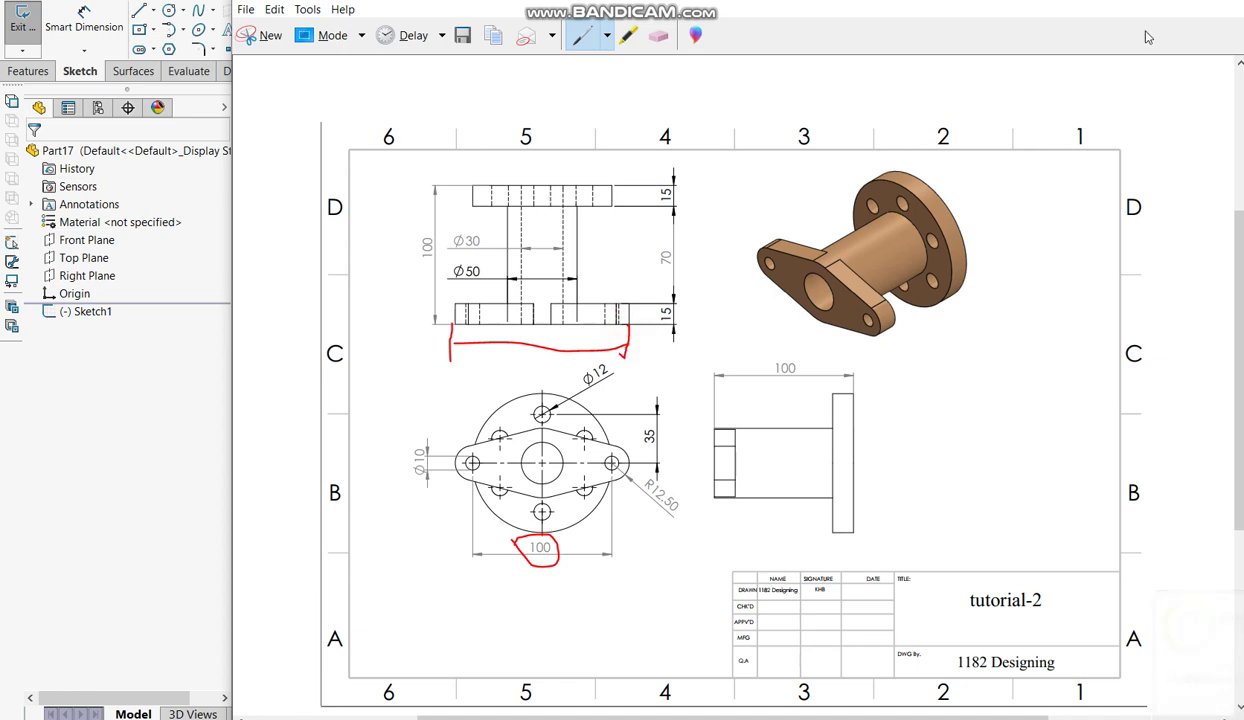
key(alt+Tab)
click(169, 11)
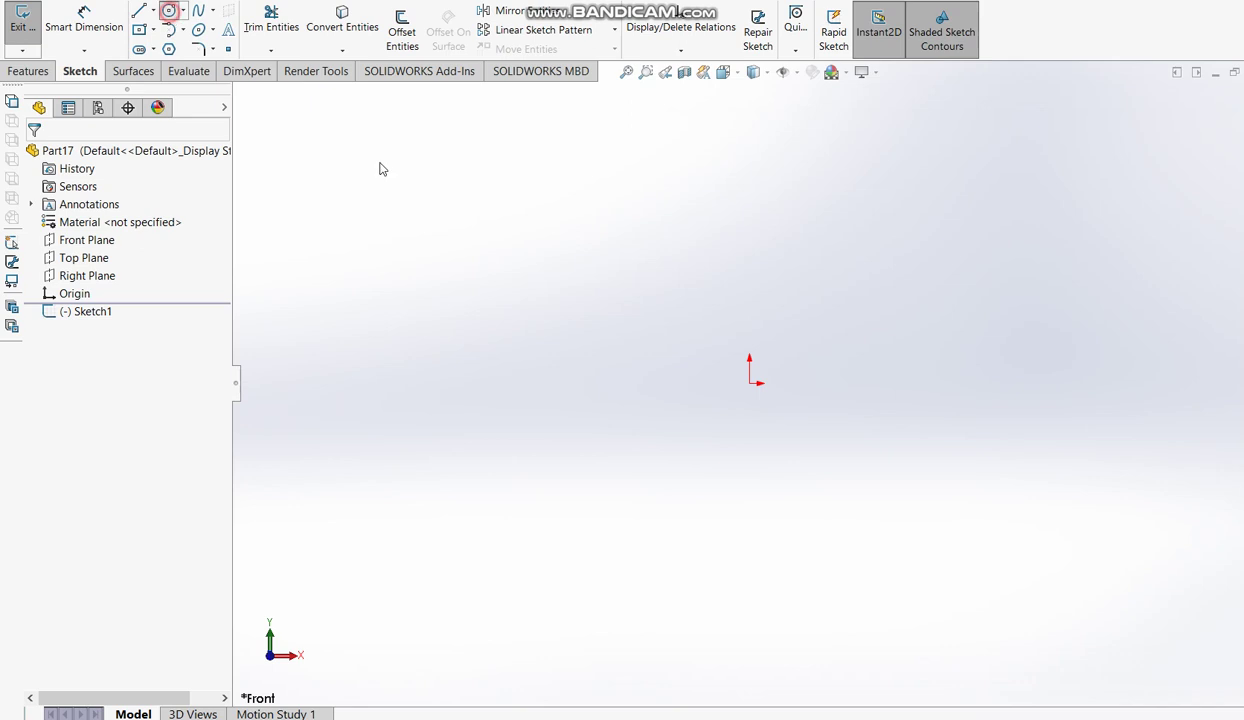
Step: Draw an origin-centred circle, dimension it to Ø100, and launch the extrude
click(750, 384)
click(629, 314)
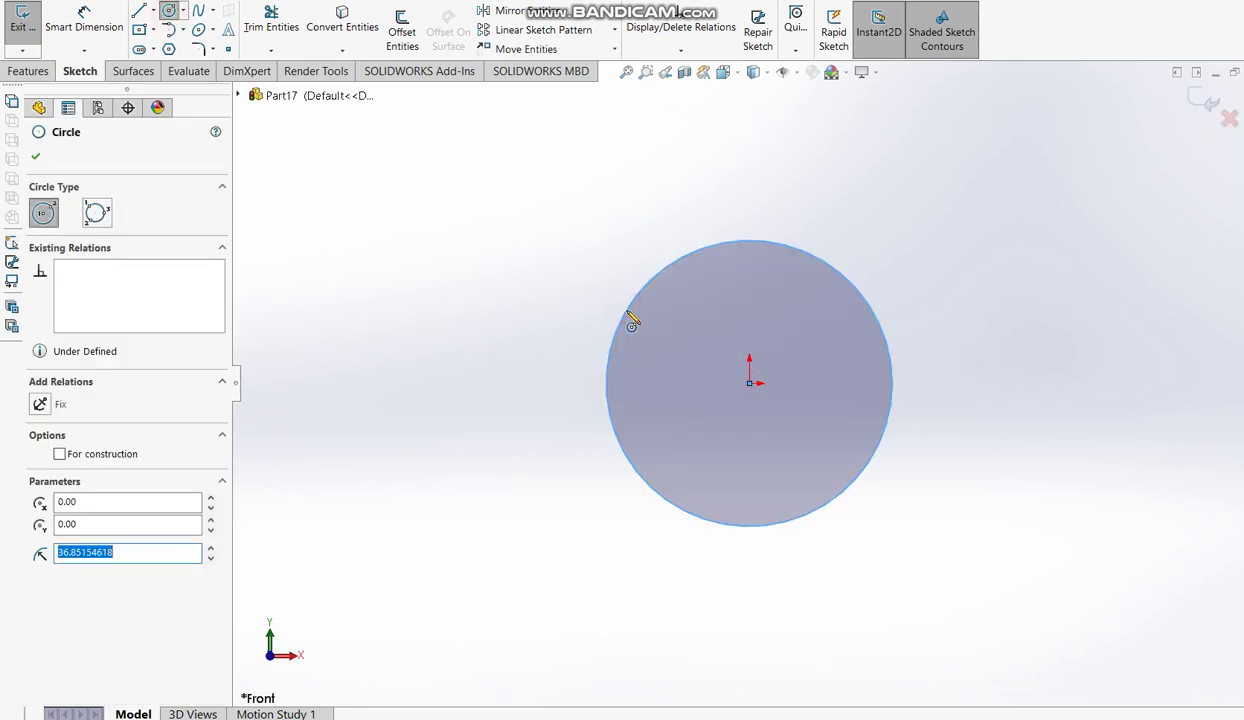
click(84, 24)
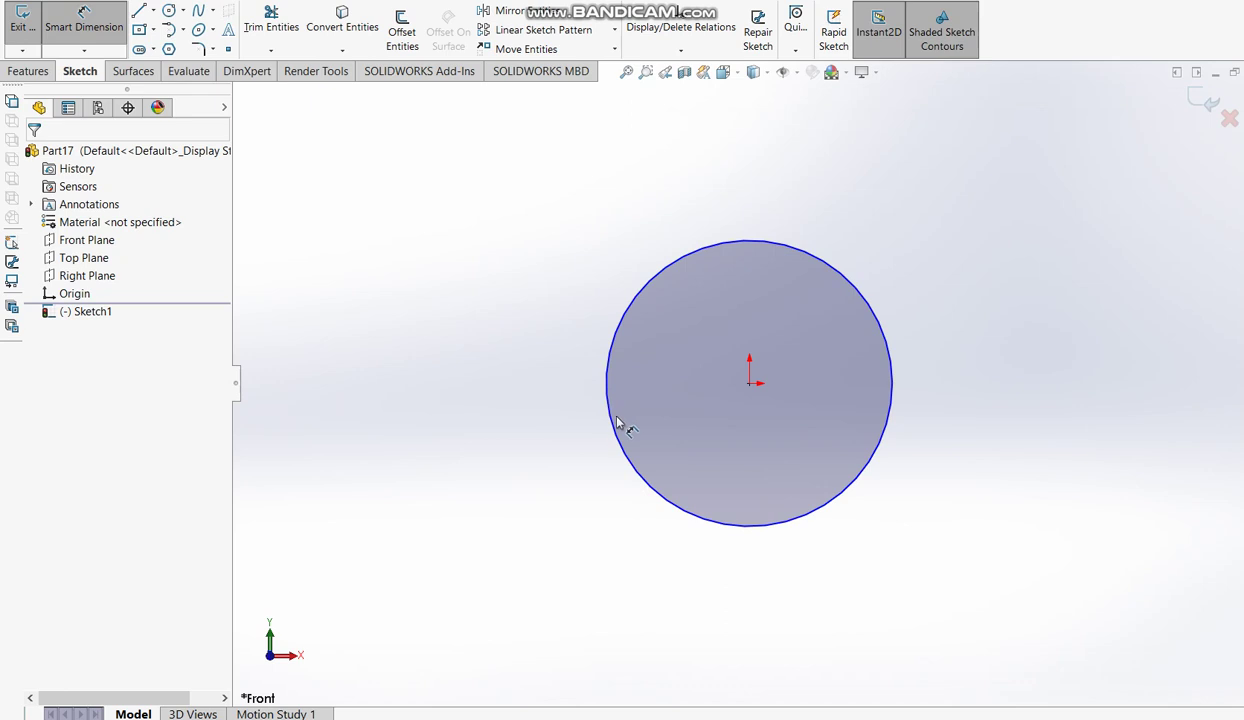
click(613, 428)
click(483, 437)
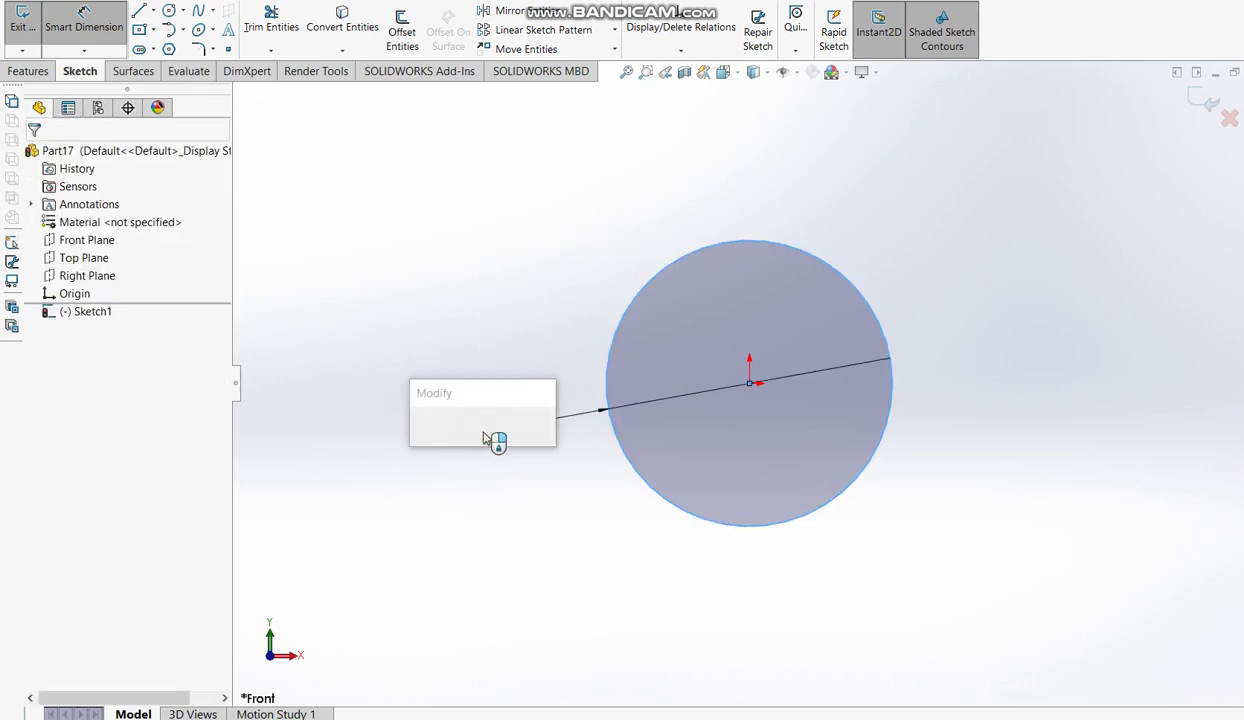
text(100)
key(Return)
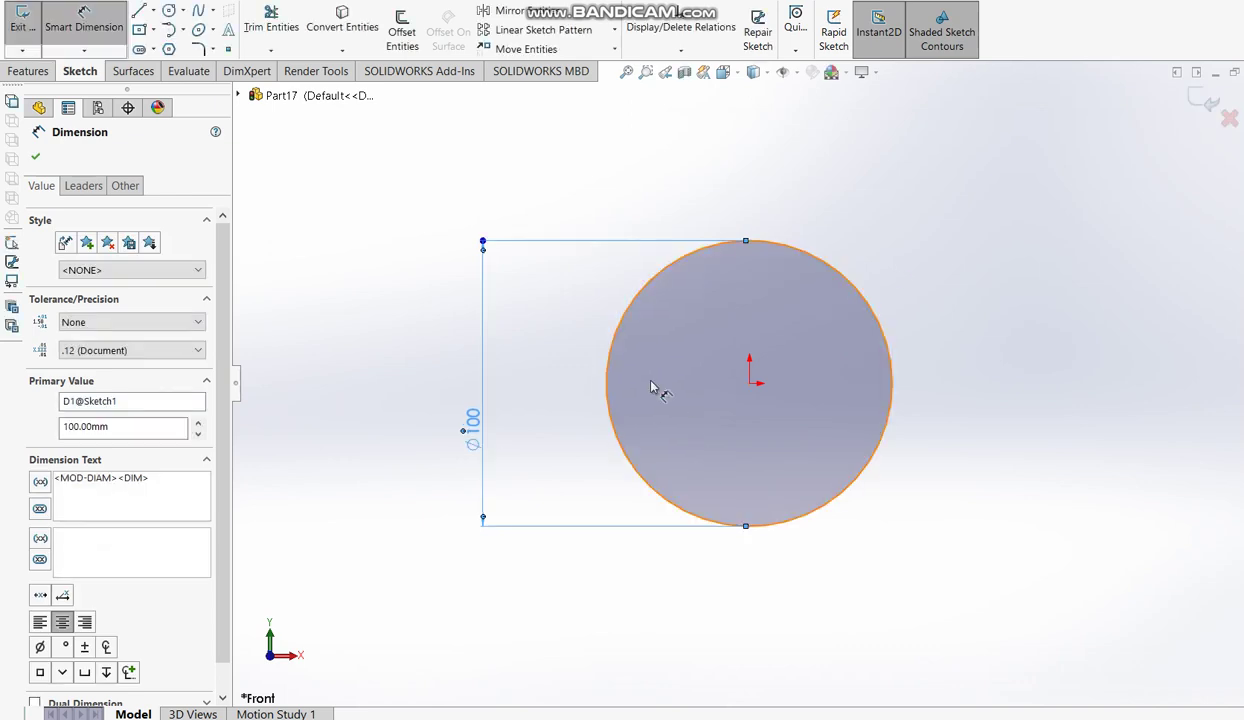
key(Escape)
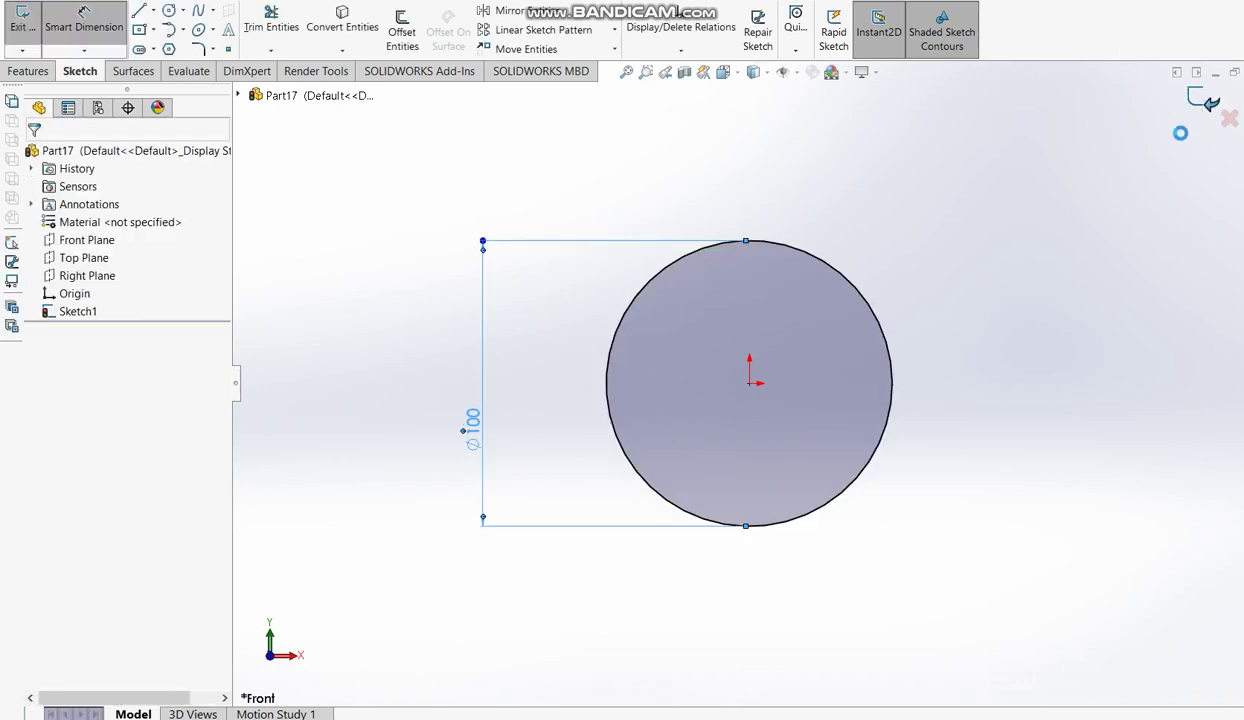
key(e)
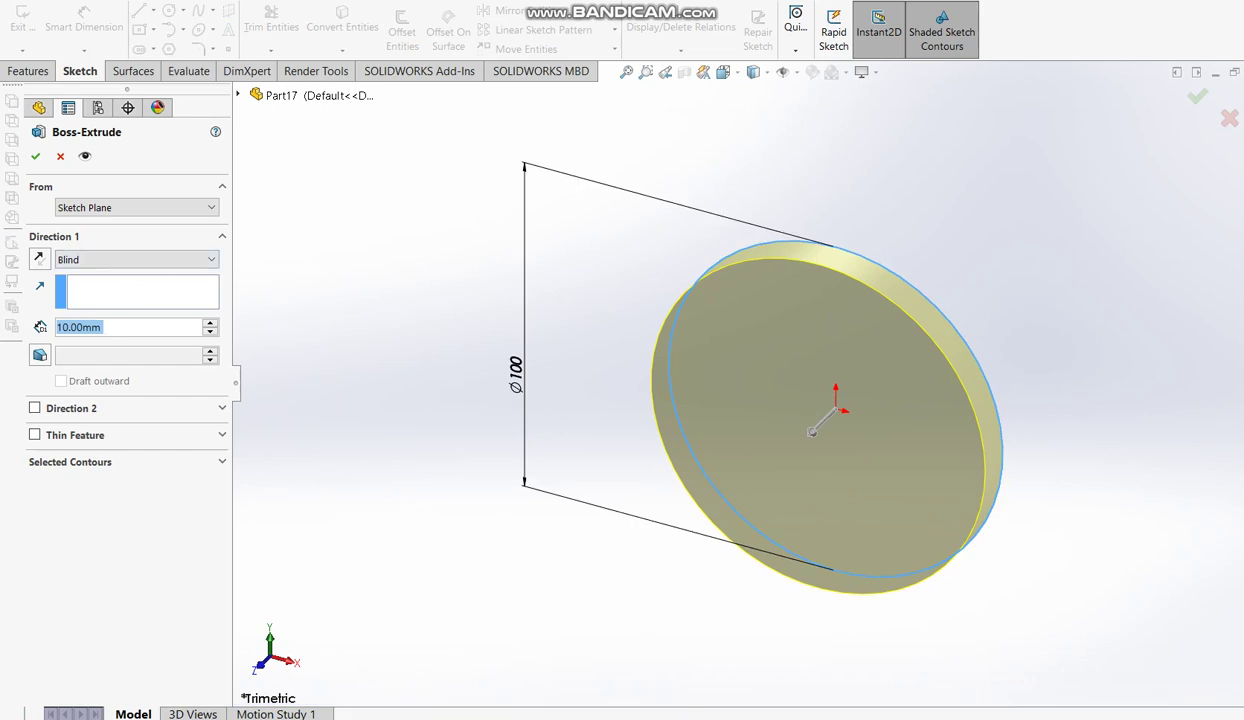
Step: Circle the 15 flange thickness in red on the reference drawing
key(alt+Tab)
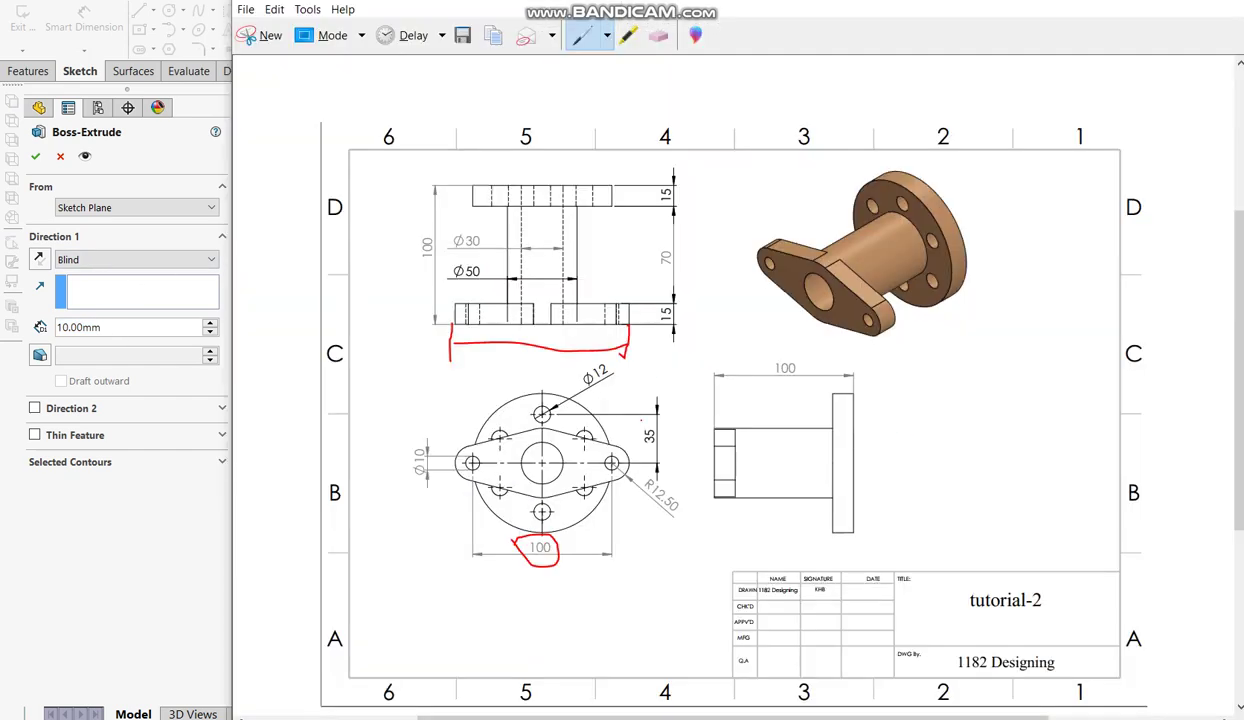
drag(668, 297, 660, 328)
key(alt+Tab)
Step: Extrude the disc to a 15 mm depth and confirm it
triple_click(125, 326)
text(15)
key(Return)
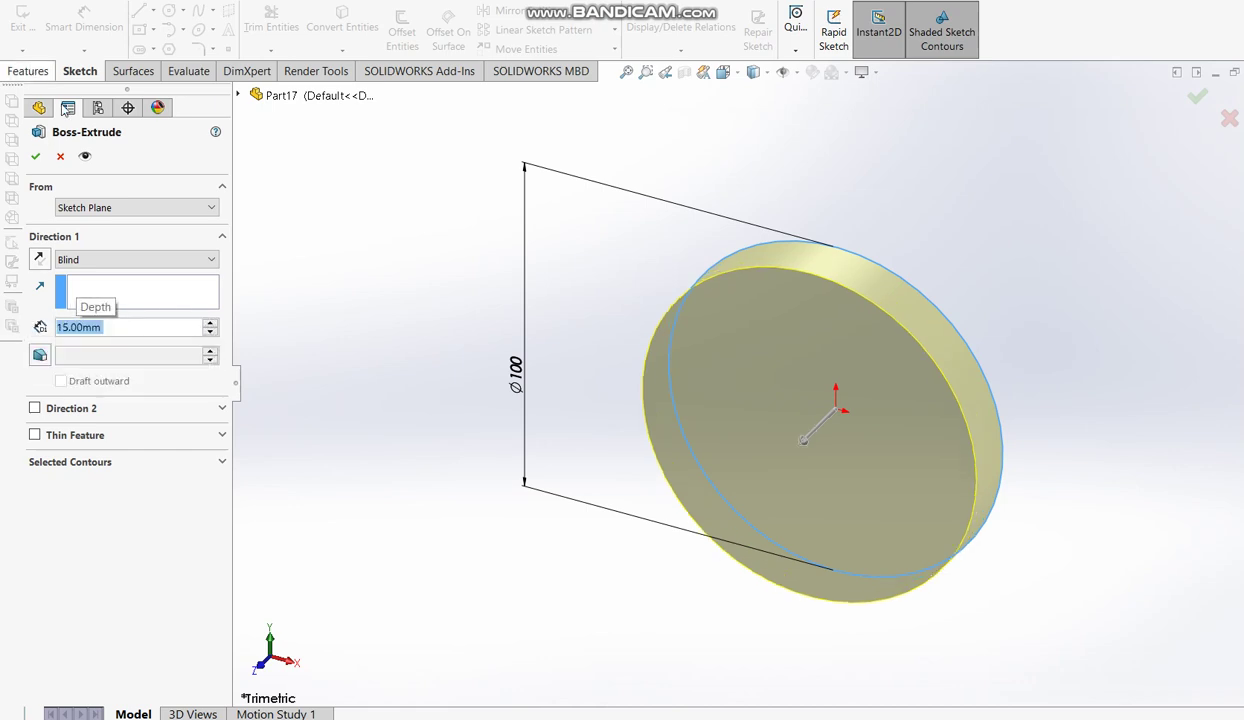
click(35, 156)
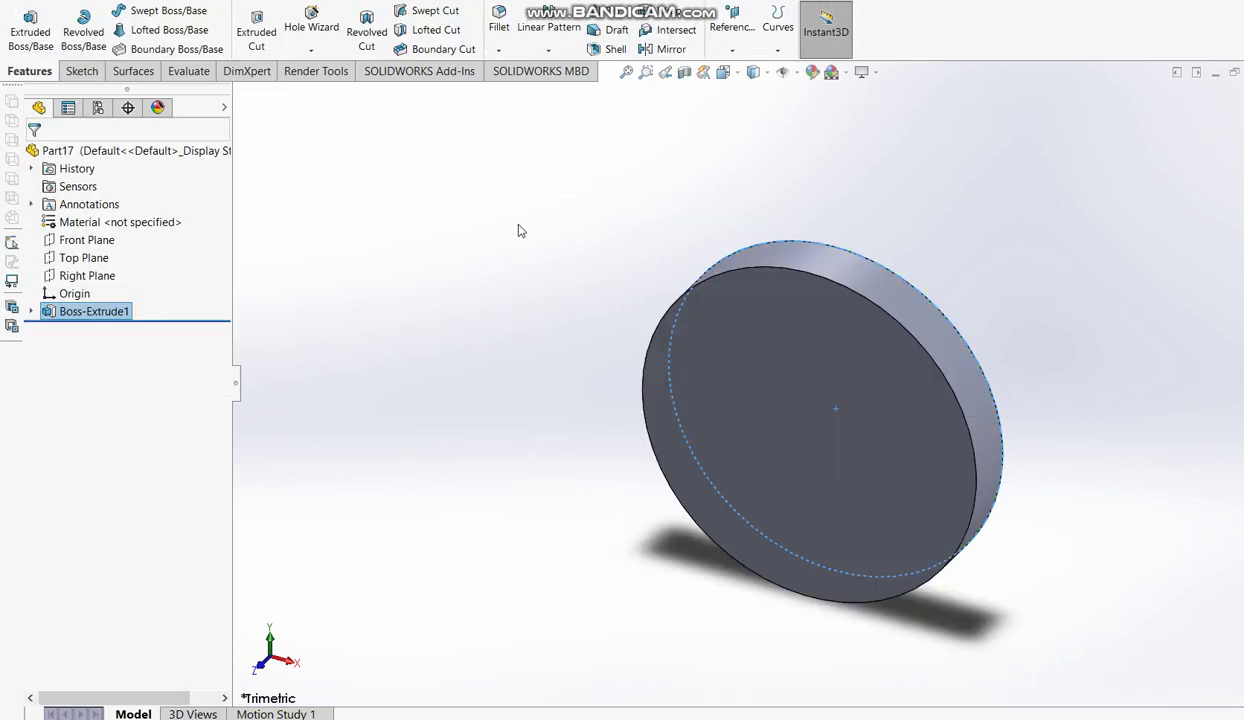
click(578, 274)
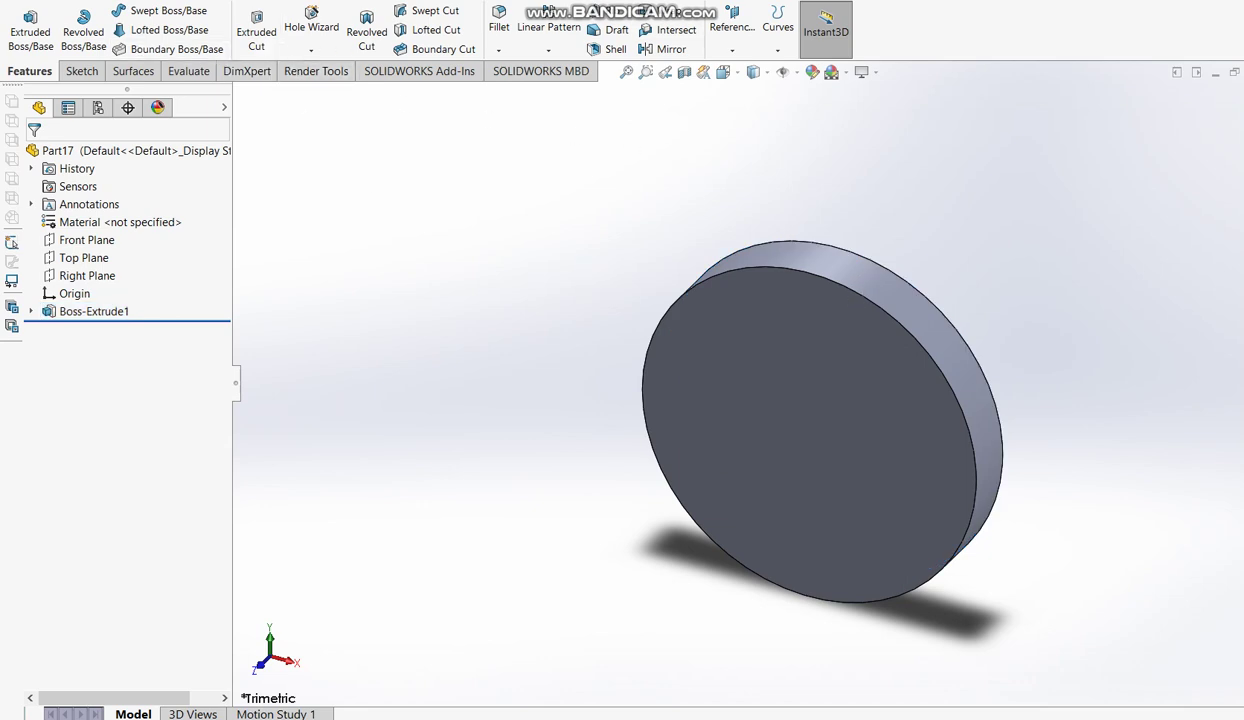
key(alt+Tab)
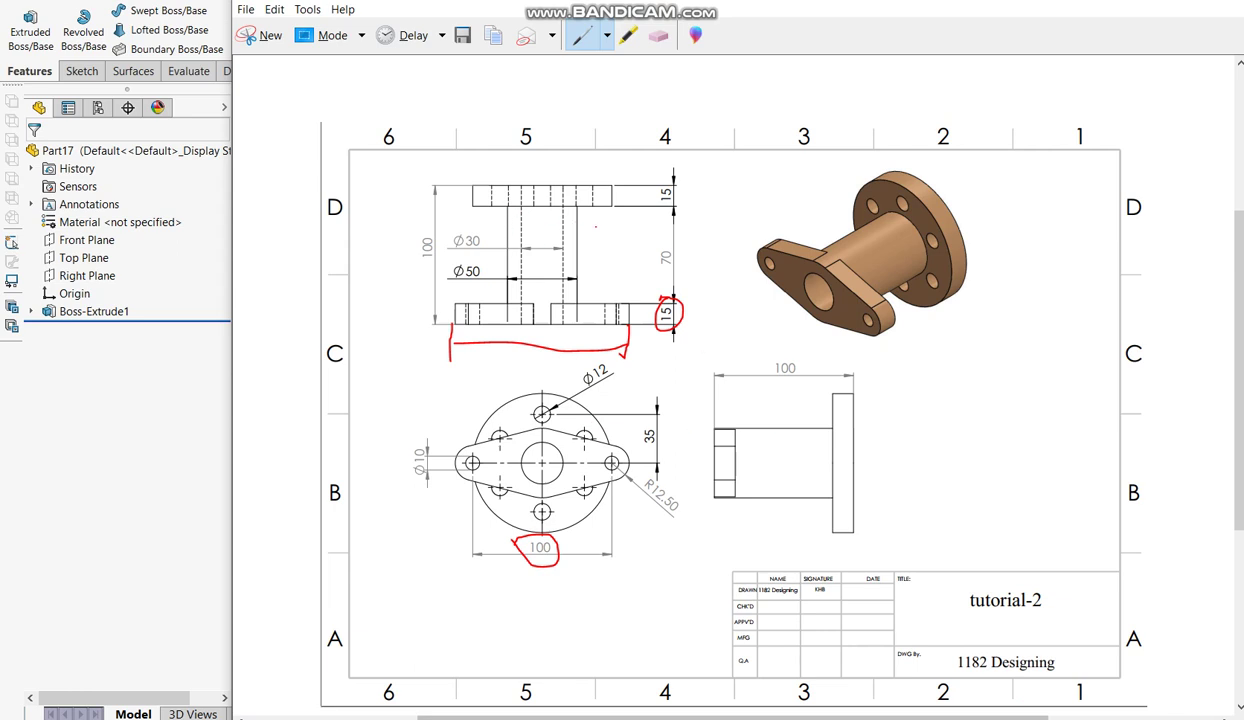
Step: Mark the boss and circle its 70 length and Ø50 diameter dimensions in red
drag(588, 212, 586, 290)
key(ctrl+z)
drag(598, 215, 598, 262)
drag(664, 232, 661, 236)
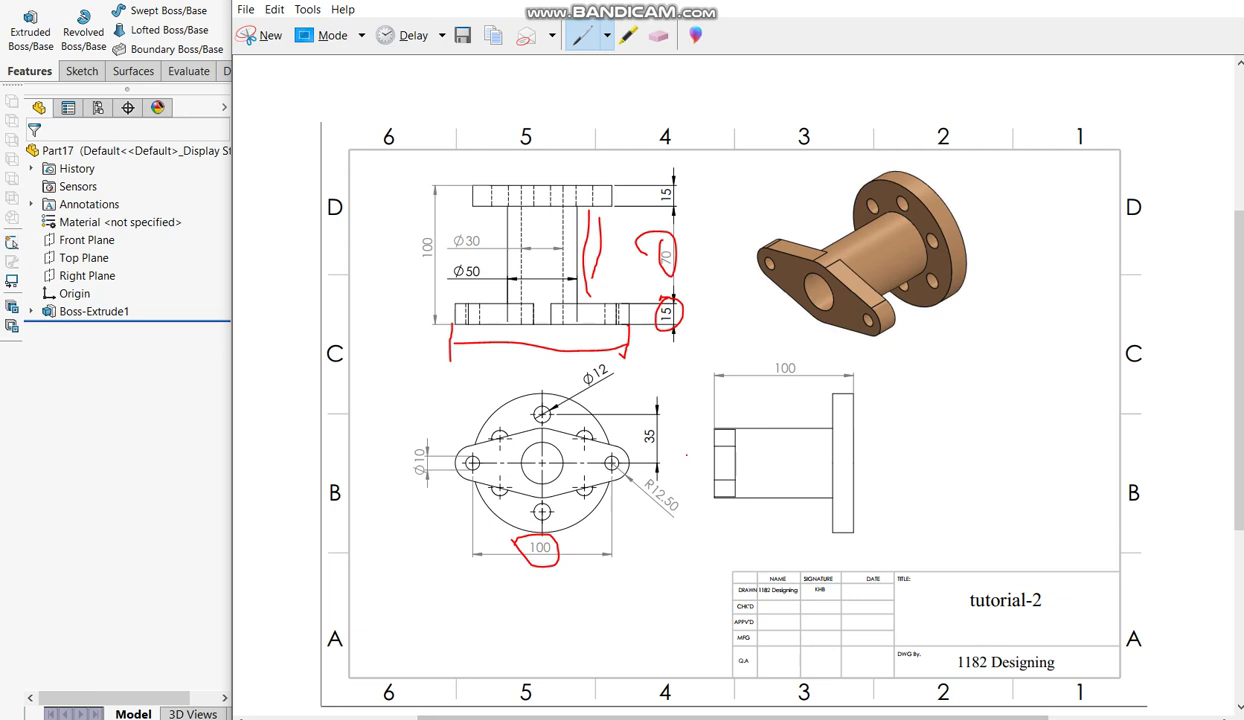
drag(436, 262, 470, 257)
key(alt+Tab)
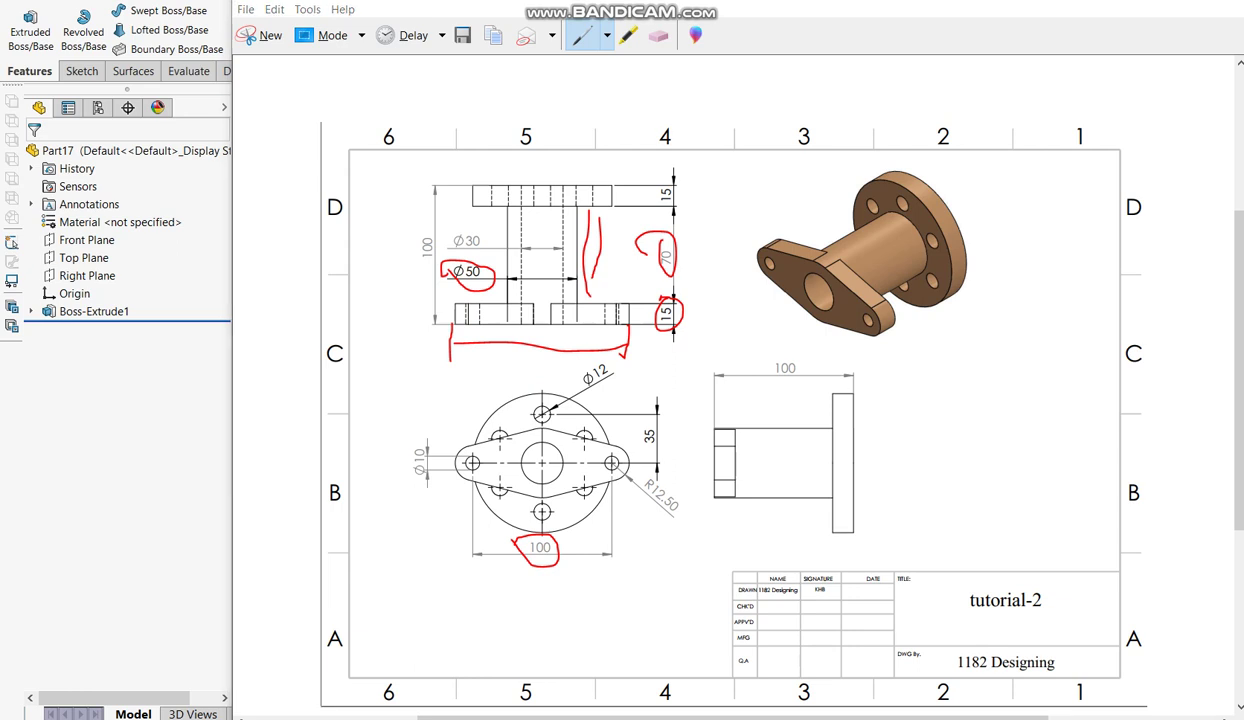
click(38, 21)
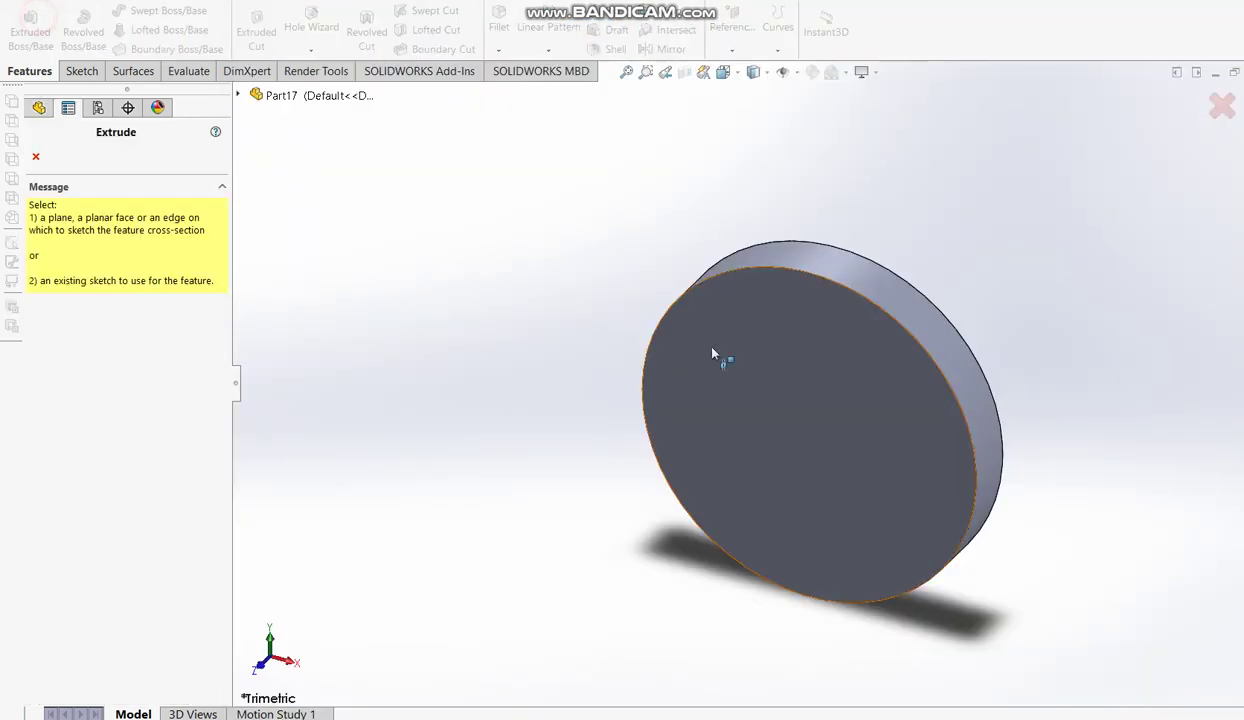
Step: Draw an origin-centred circle on the disc's front face, viewed normal to it
click(768, 390)
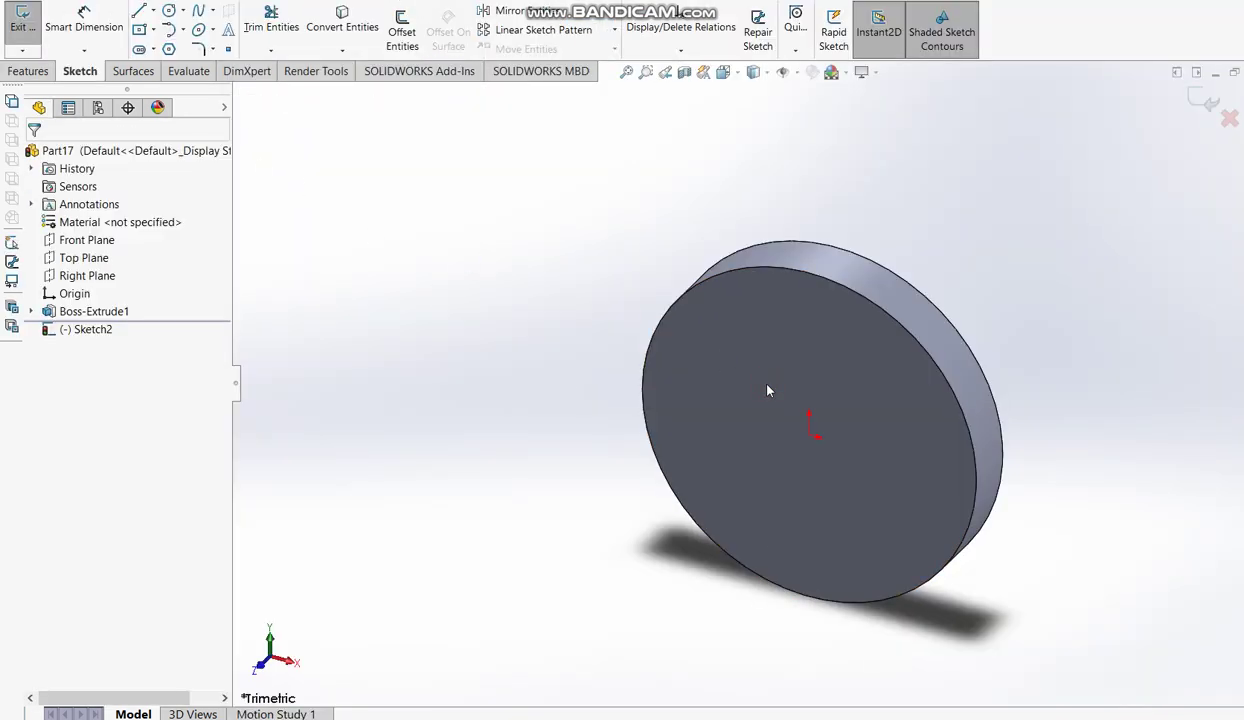
key(ctrl+8)
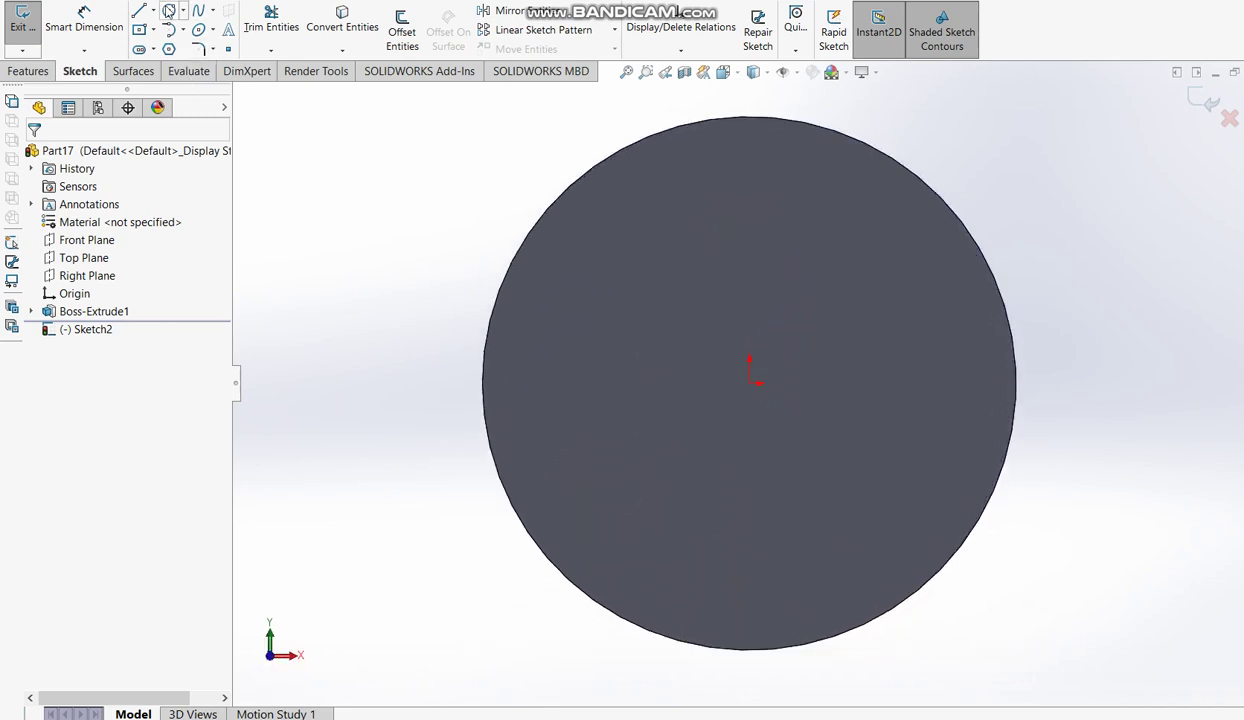
click(169, 10)
click(750, 383)
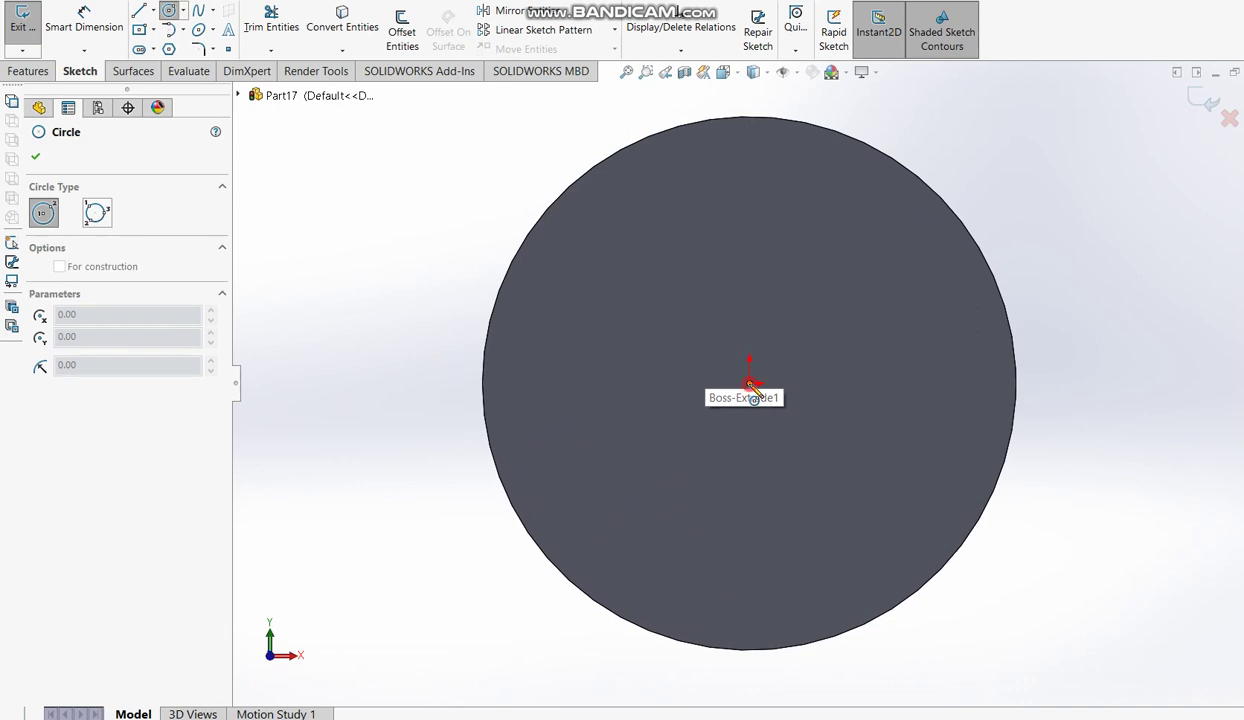
click(668, 313)
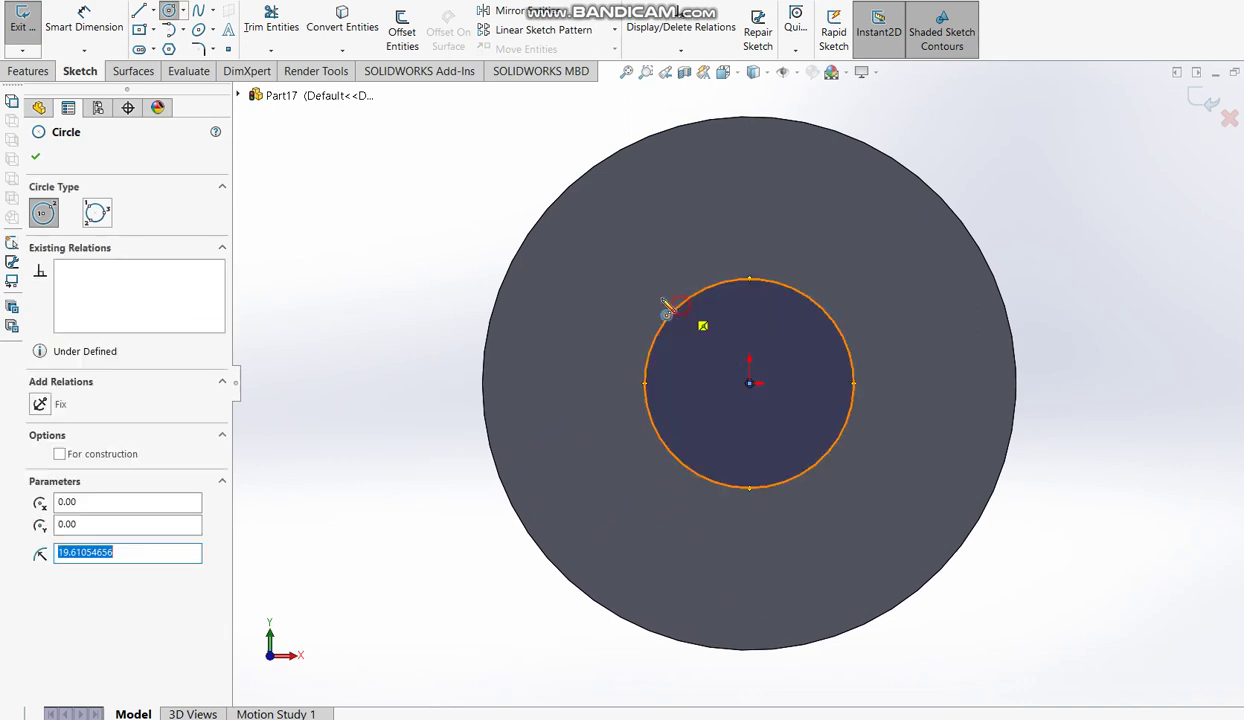
Step: Dimension the boss circle's diameter to Ø50 and start its extrusion
click(84, 20)
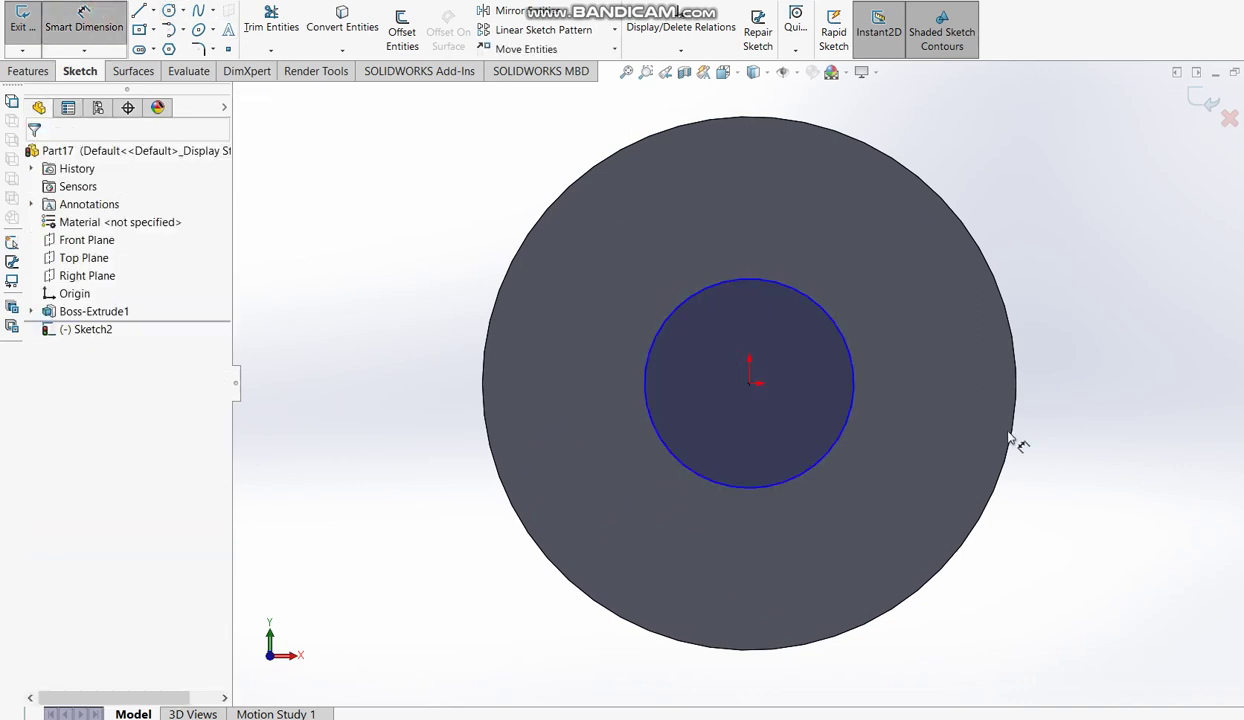
click(834, 452)
click(1092, 335)
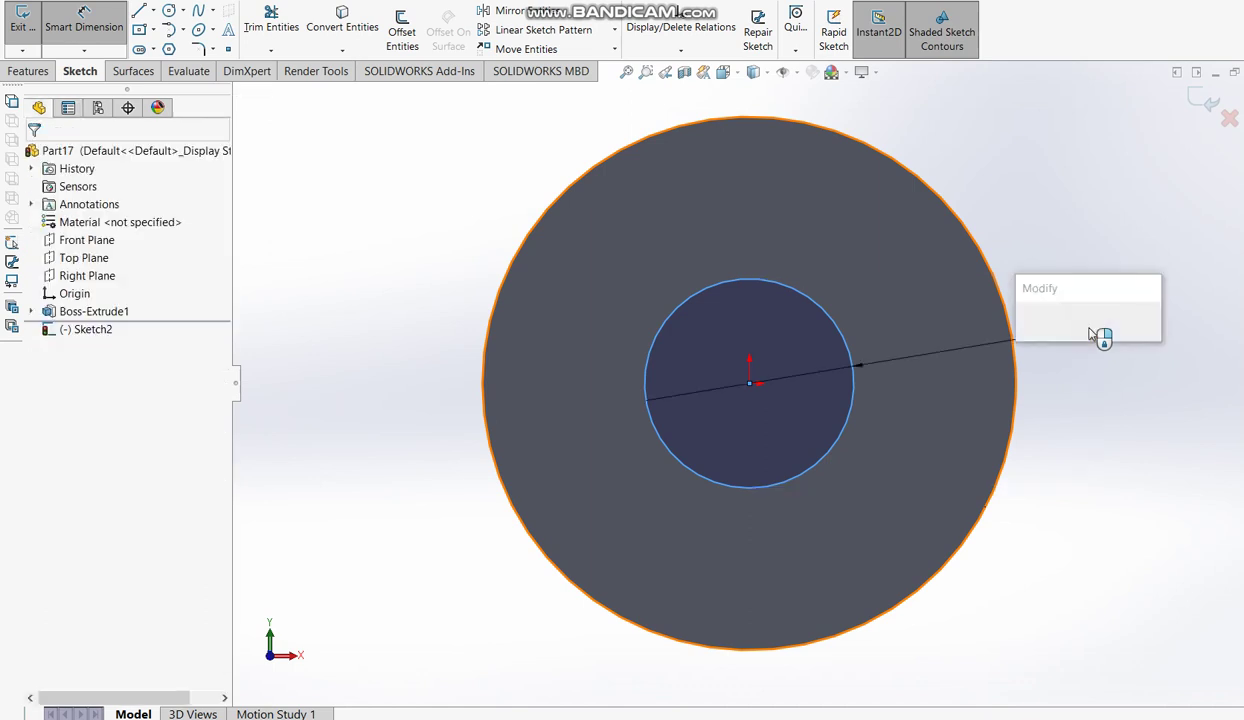
text(40)
key(Return)
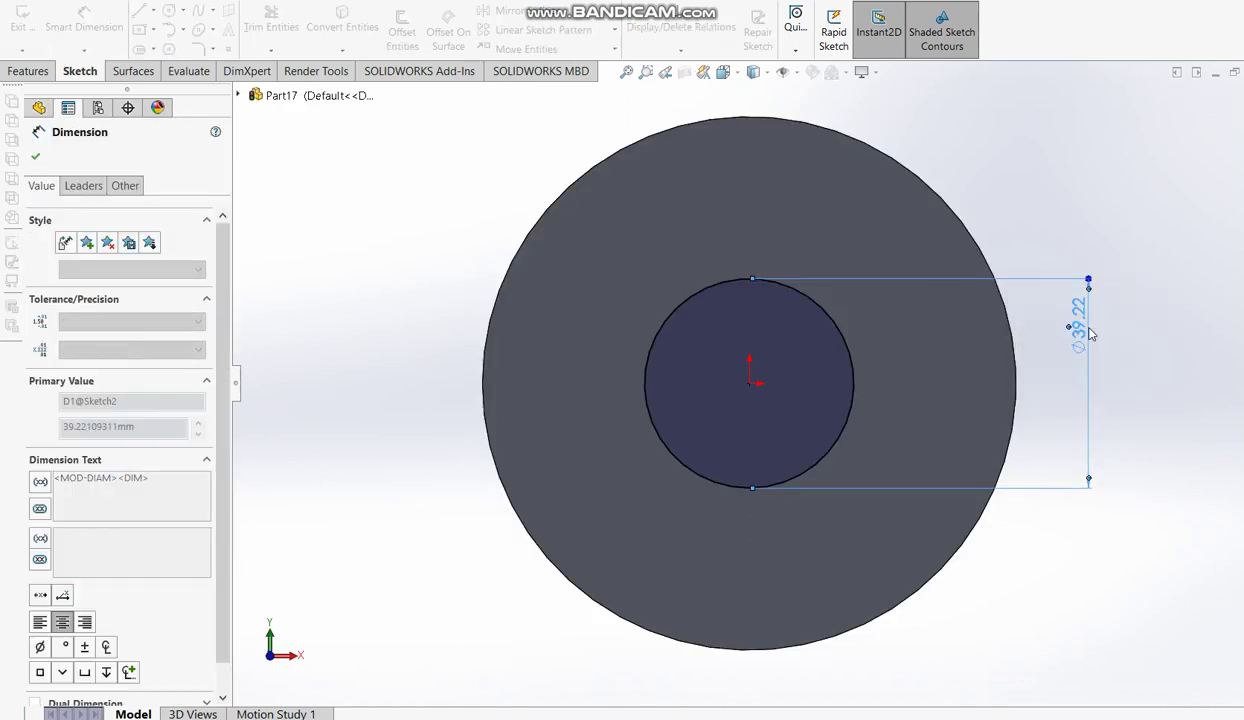
click(1200, 106)
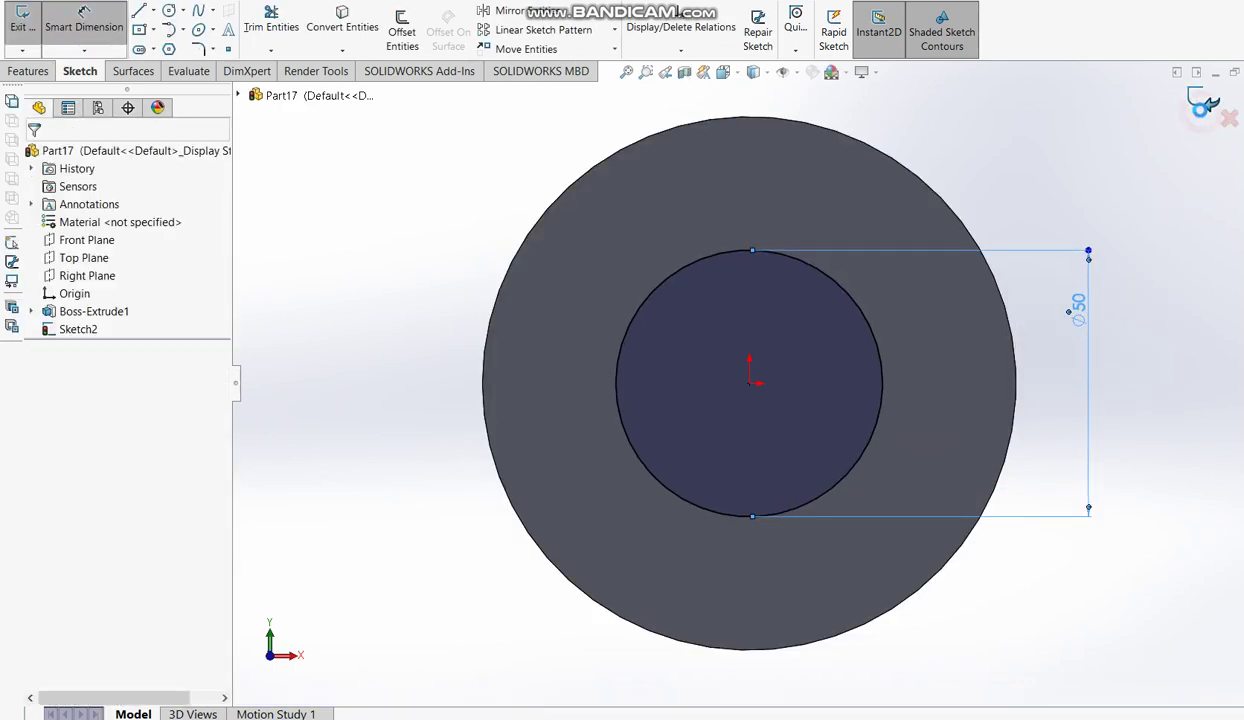
key(e)
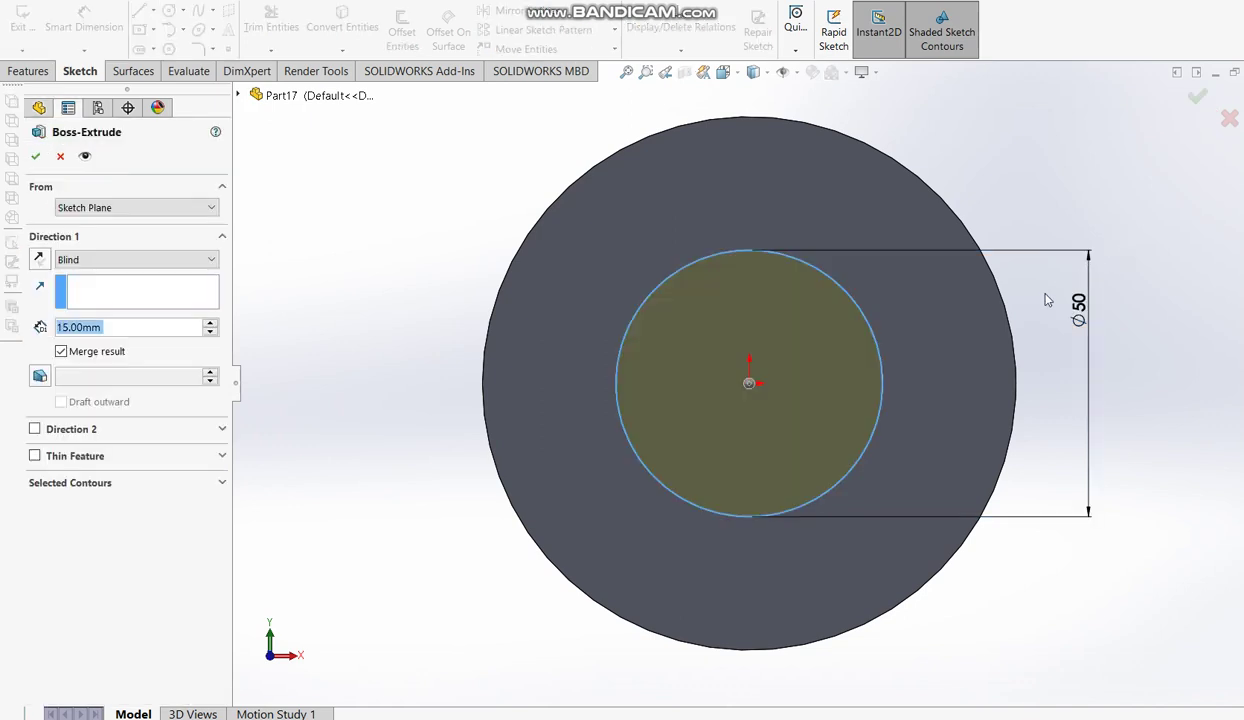
Step: Set the boss extrusion depth to 70 mm and confirm it
double_click(103, 328)
text(70)
key(Return)
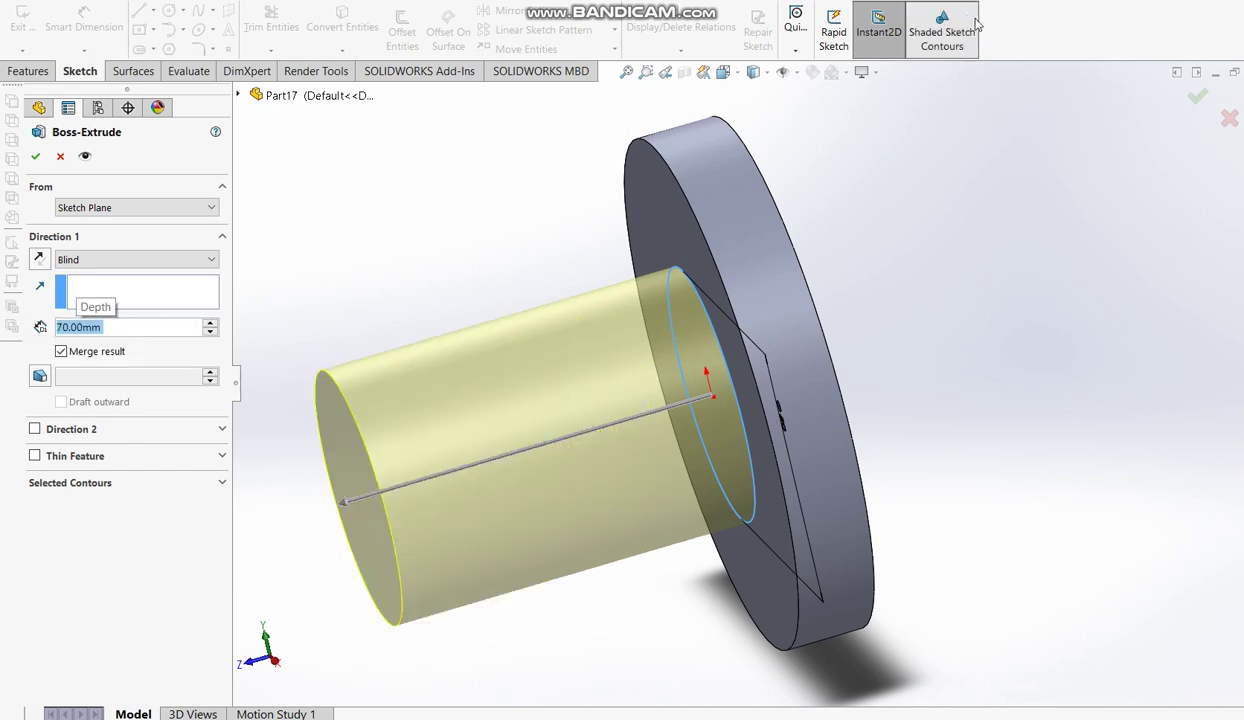
click(1197, 97)
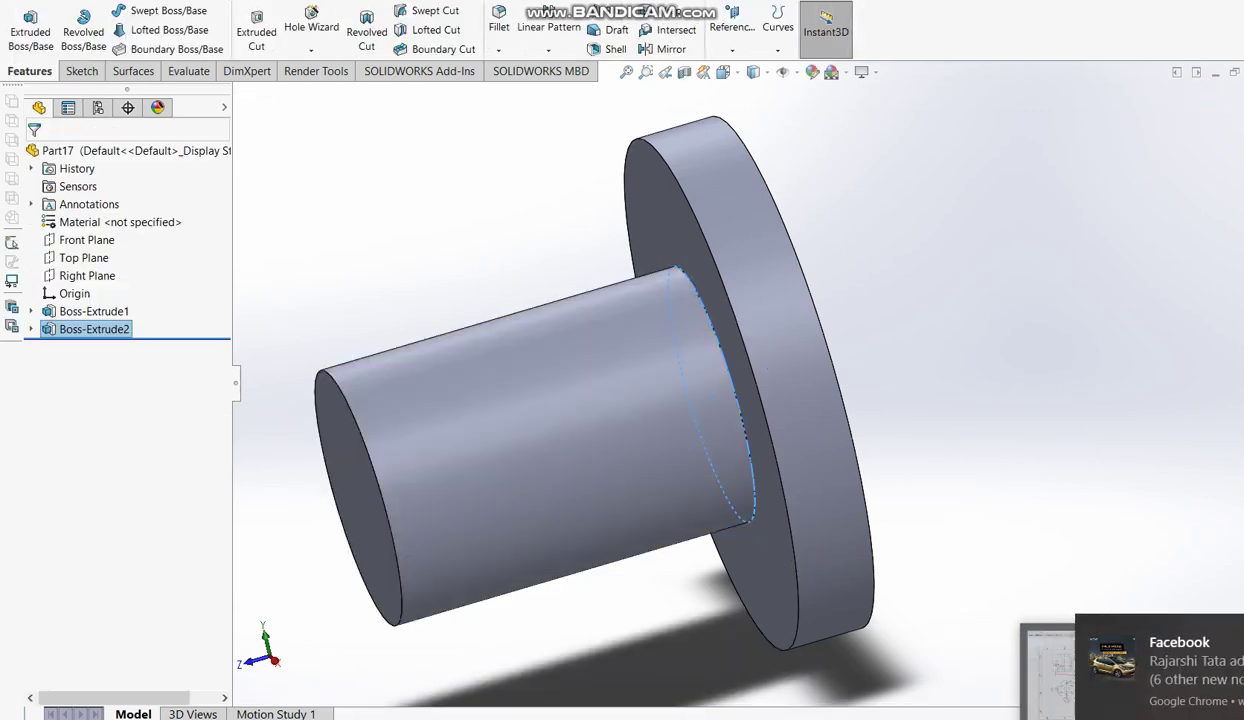
key(alt+Tab)
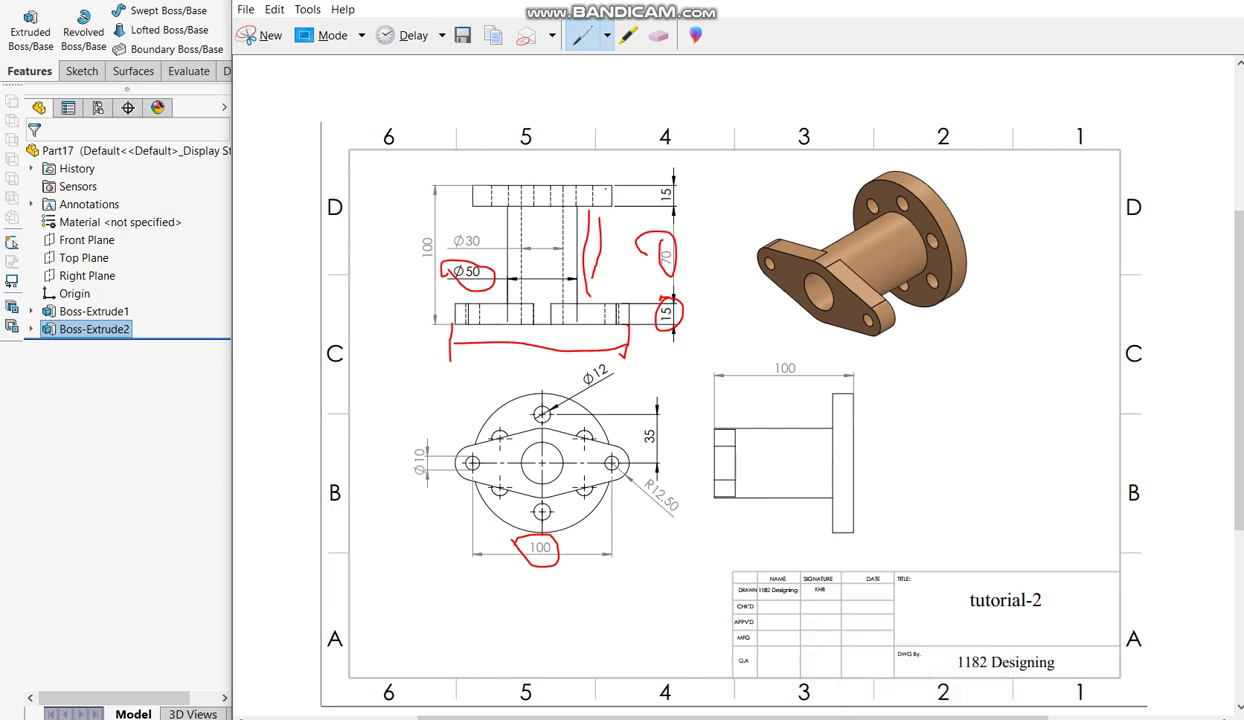
Step: Trace a red loop around the oval lug plate in the drawing's plan view
mouse_move(444, 438)
mouse_down()
mouse_move(452, 472)
mouse_move(608, 494)
mouse_up()
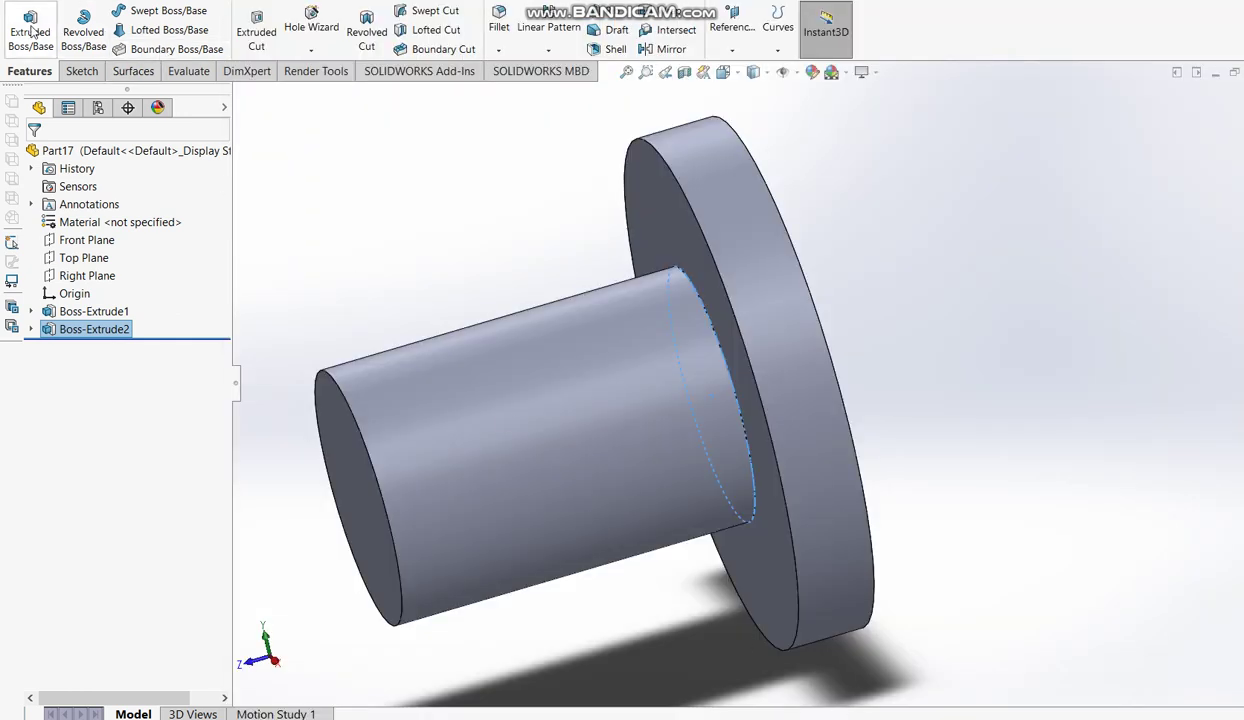
Step: Begin a new extruded sketch on the boss's end face, viewed normal to it
click(30, 24)
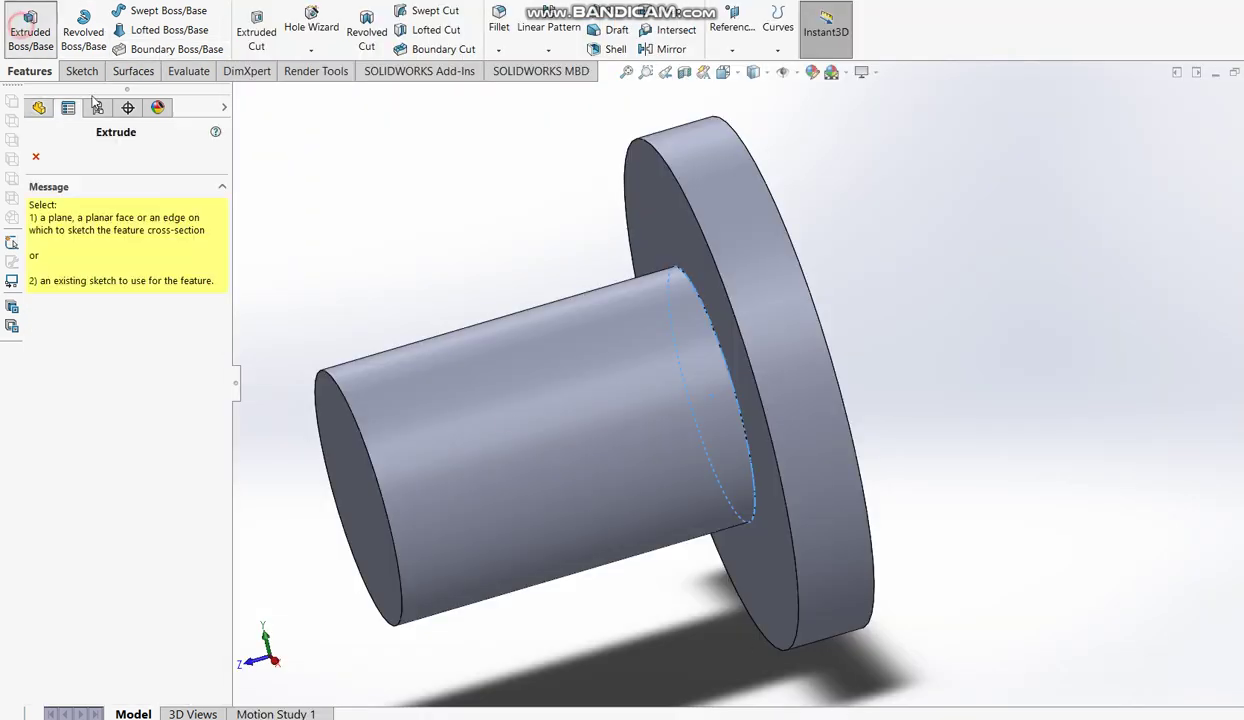
click(340, 462)
key(ctrl+8)
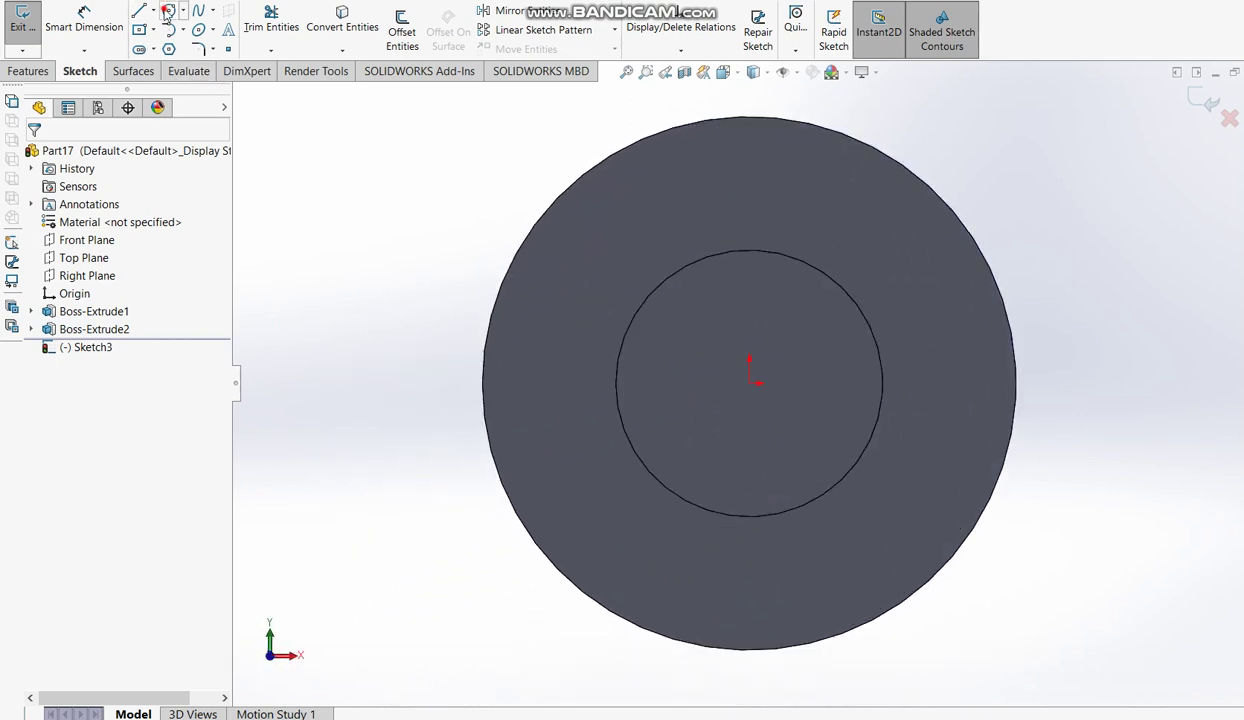
click(167, 10)
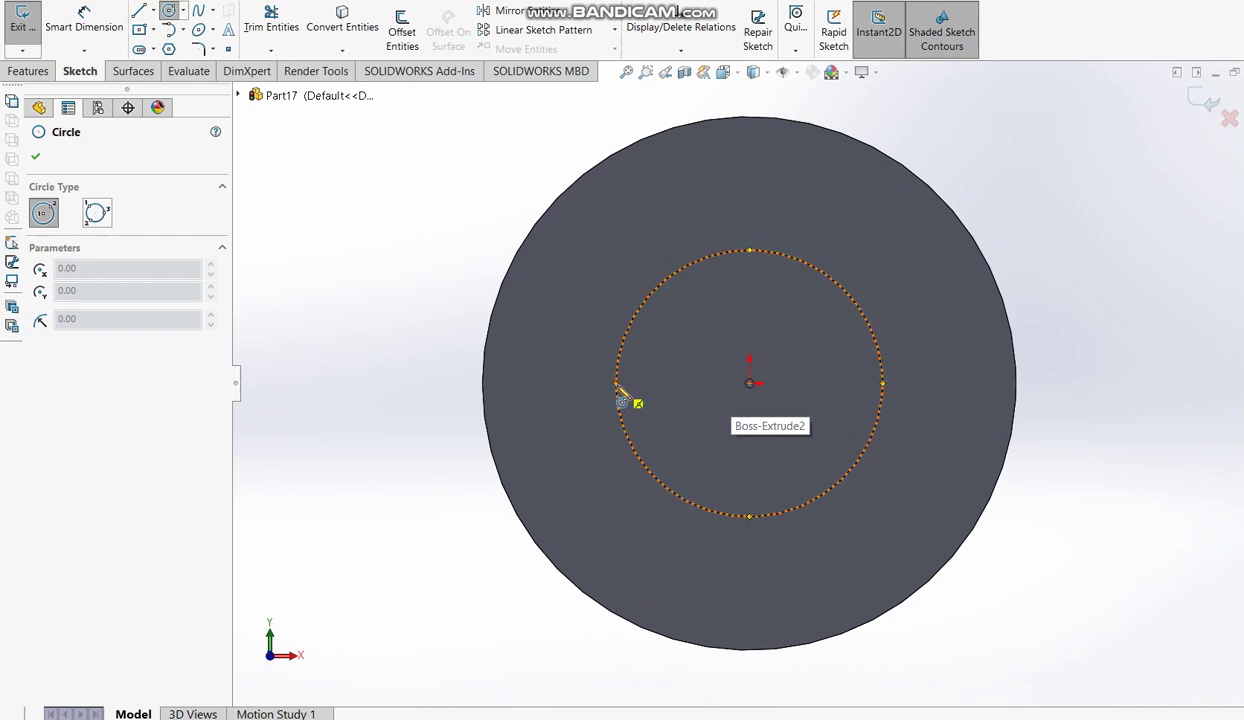
Step: Draw two small circles centred on the rim at x = −50 and x = 50
click(482, 384)
click(511, 406)
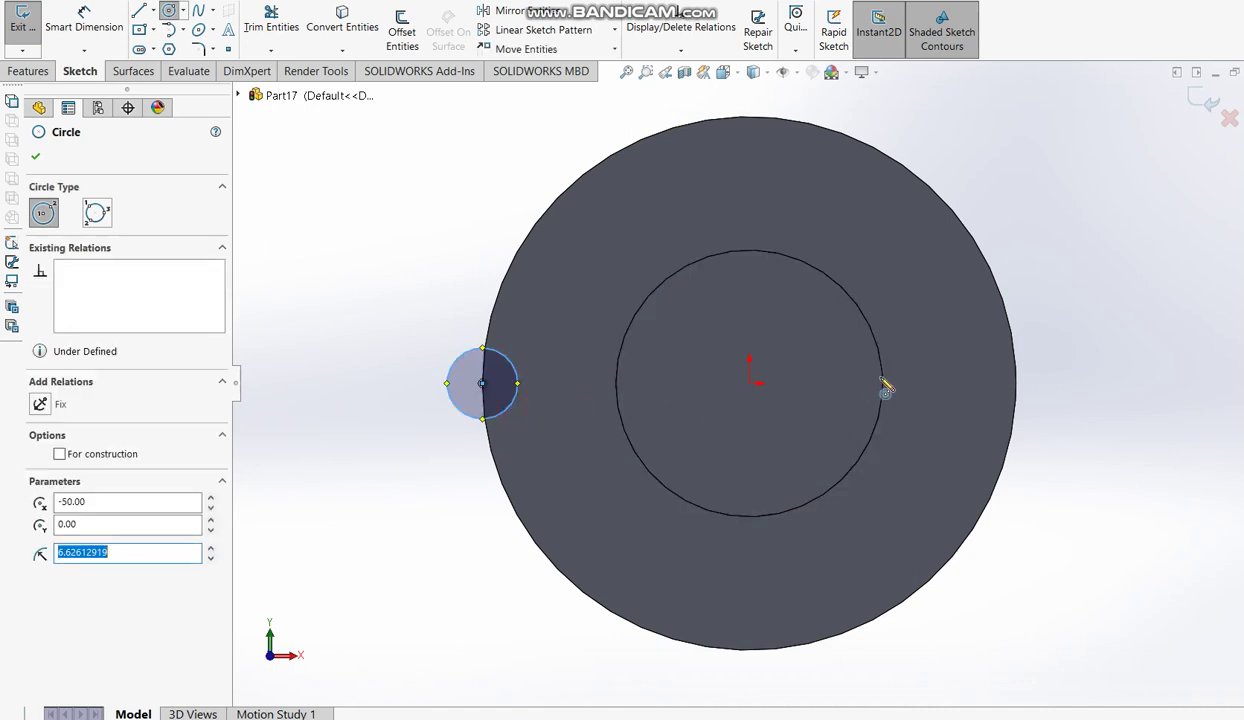
click(1016, 383)
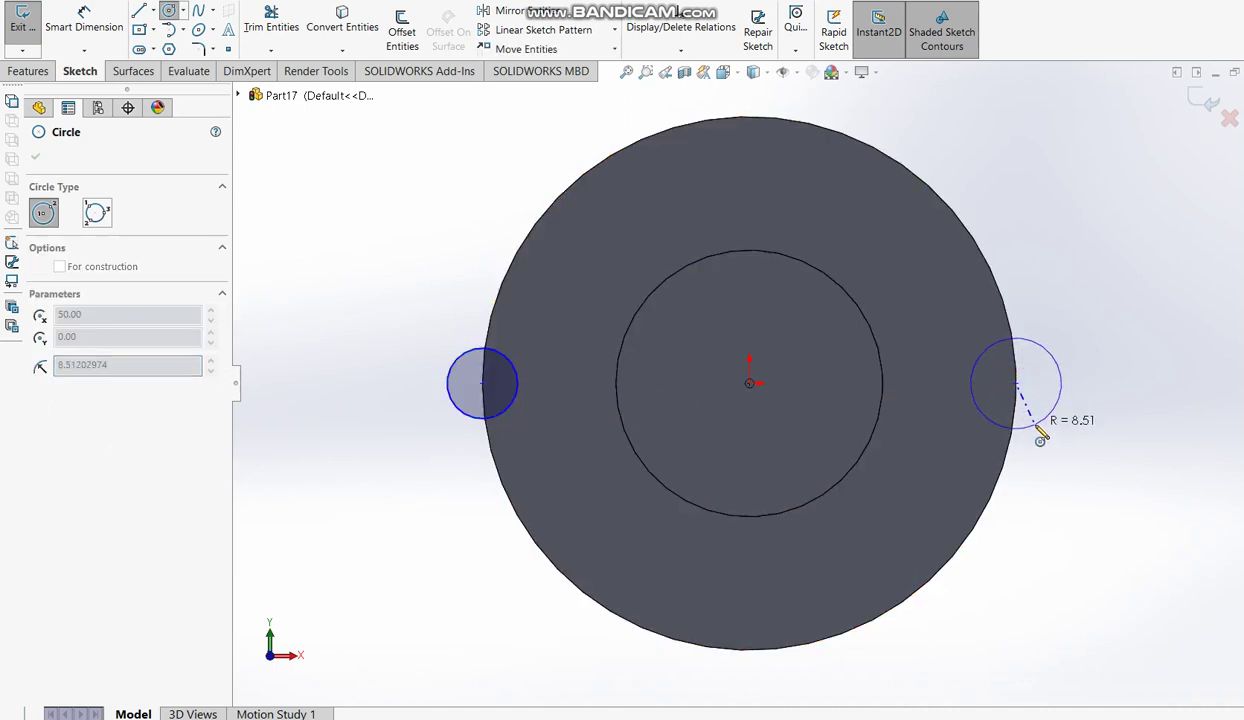
click(1035, 425)
click(84, 18)
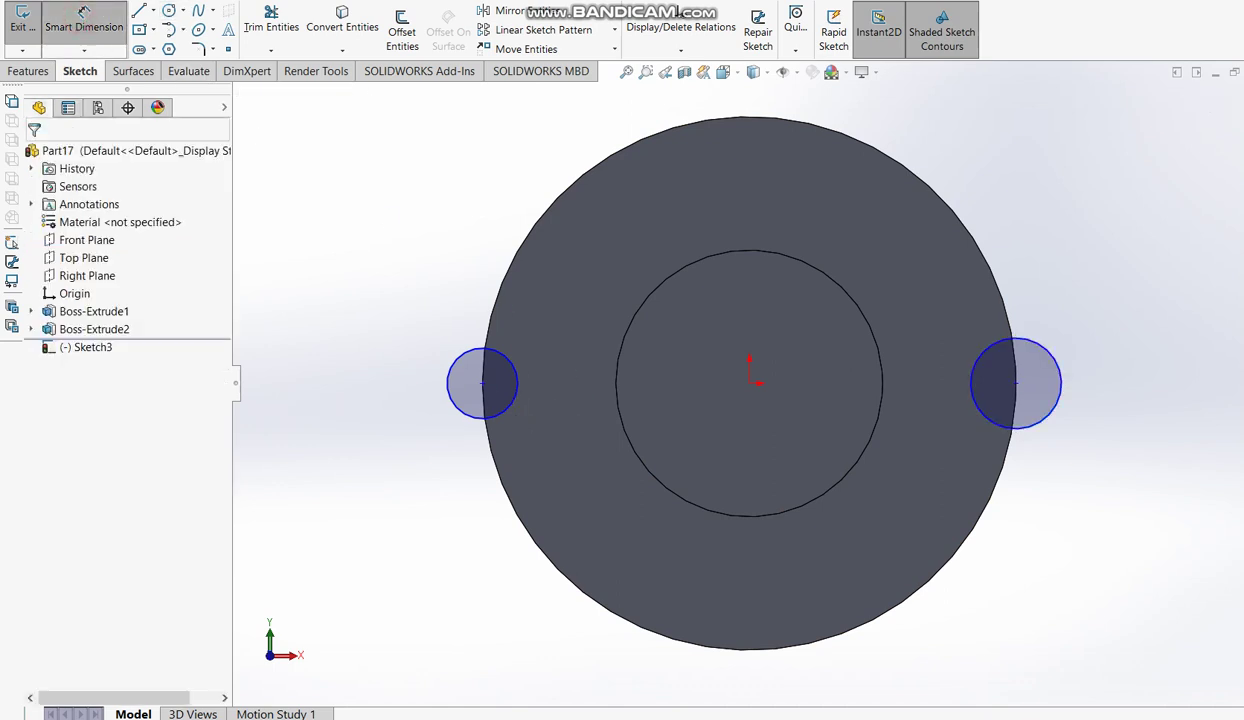
key(alt+Tab)
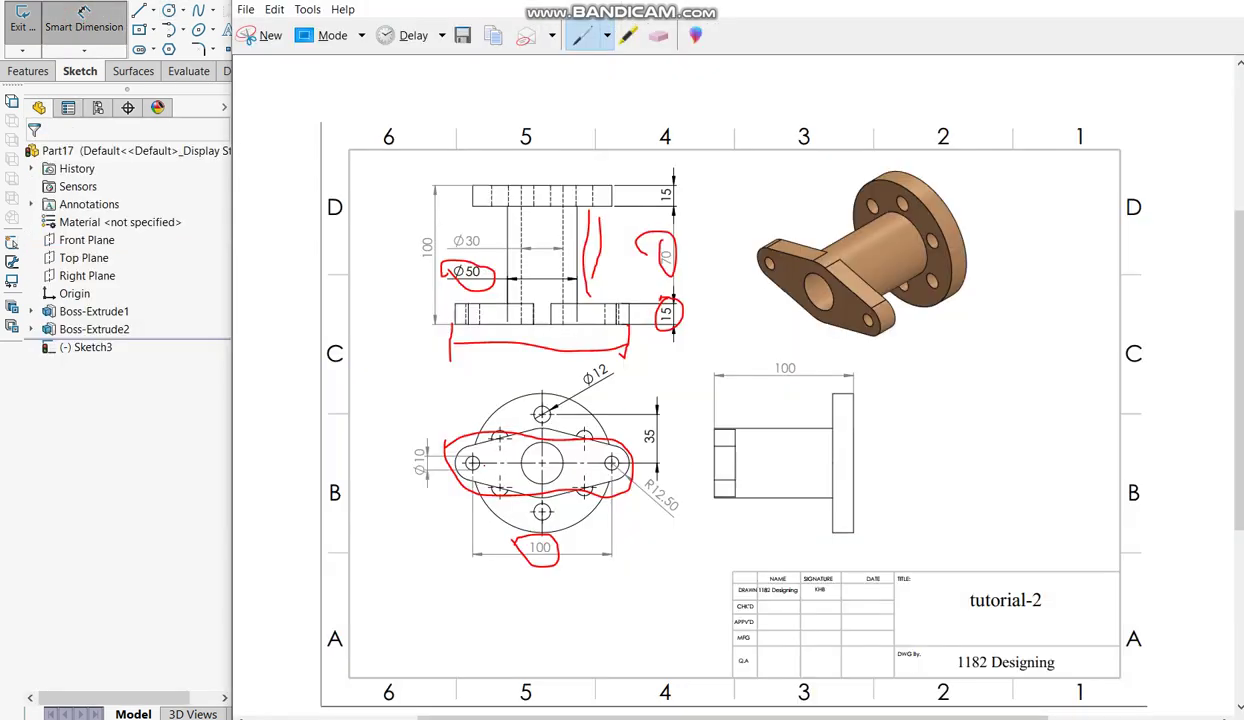
Step: In the bottom view, ring the ⌀10 hole and R12.50 radius dimensions in red
drag(417, 447, 444, 466)
drag(646, 481, 664, 486)
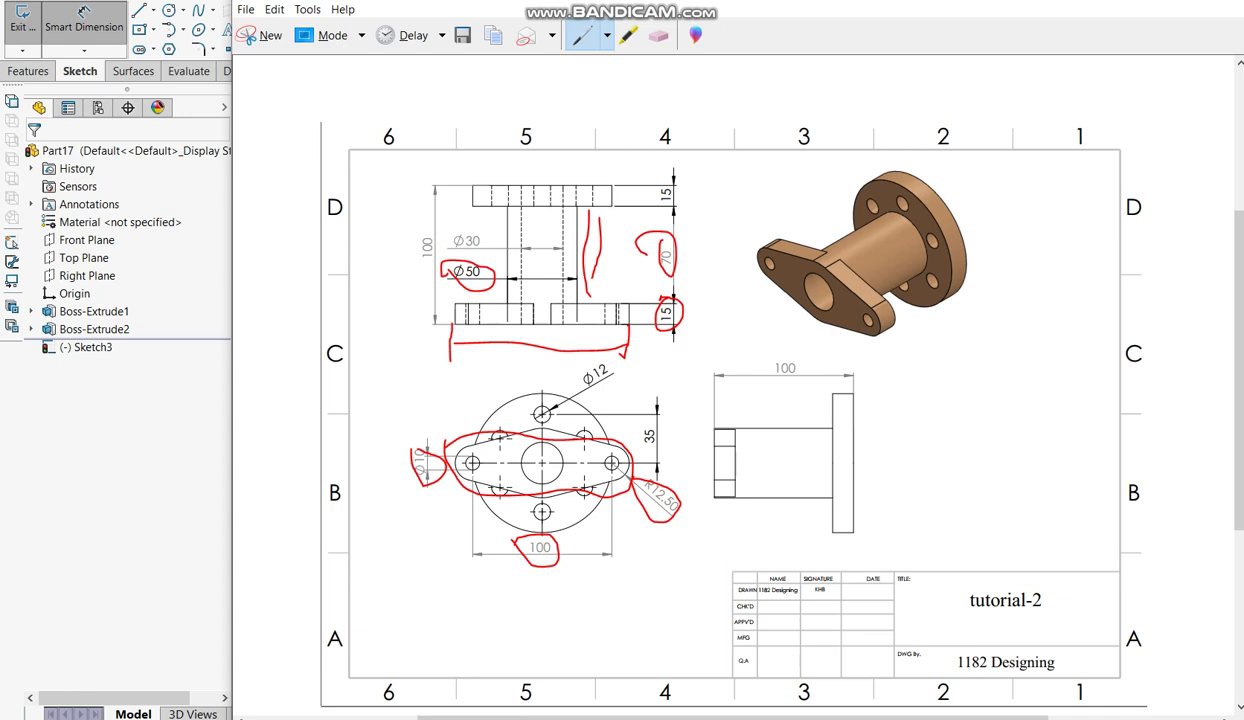
key(alt+Tab)
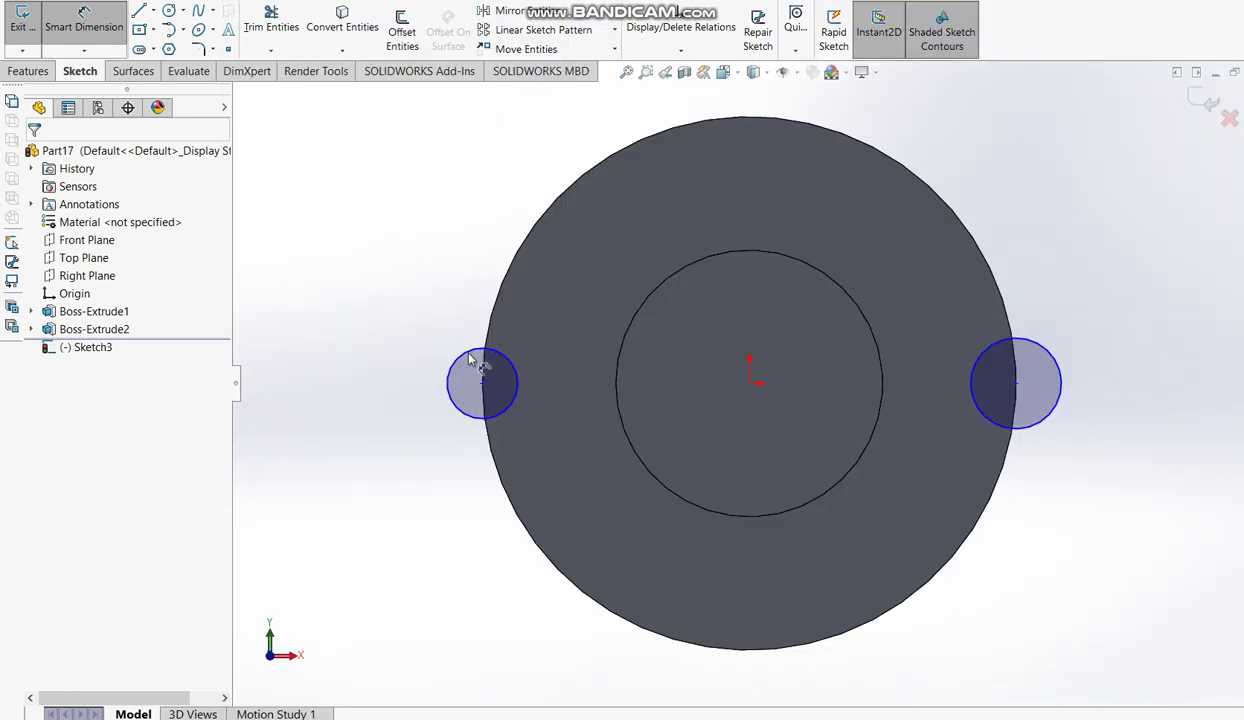
Step: Dimension the left and right small rim circles to Ø10 each
click(450, 368)
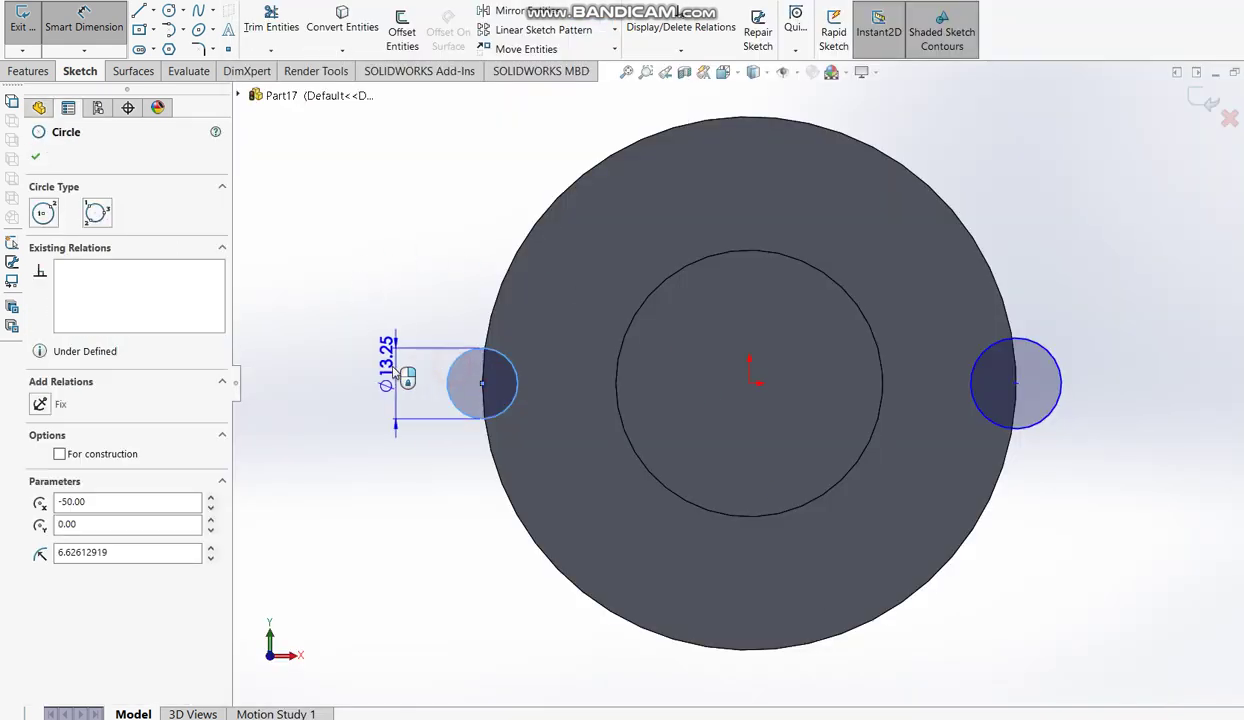
click(374, 376)
text(10)
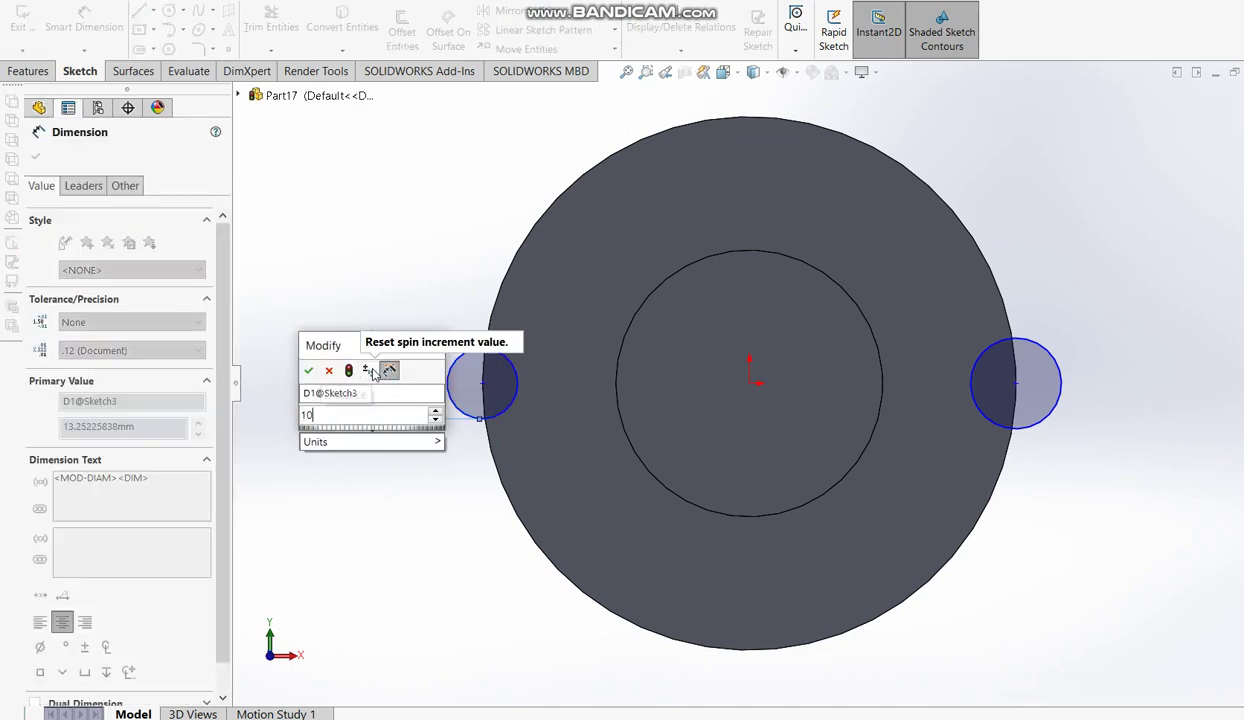
key(Return)
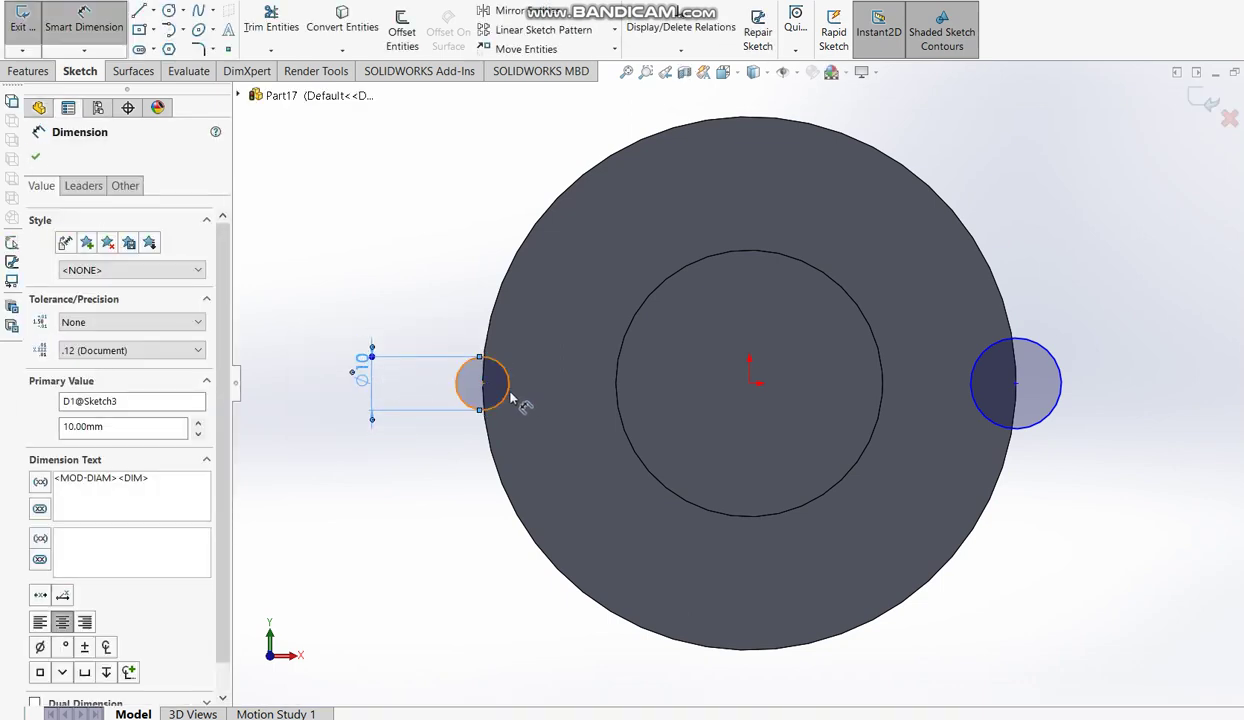
click(505, 392)
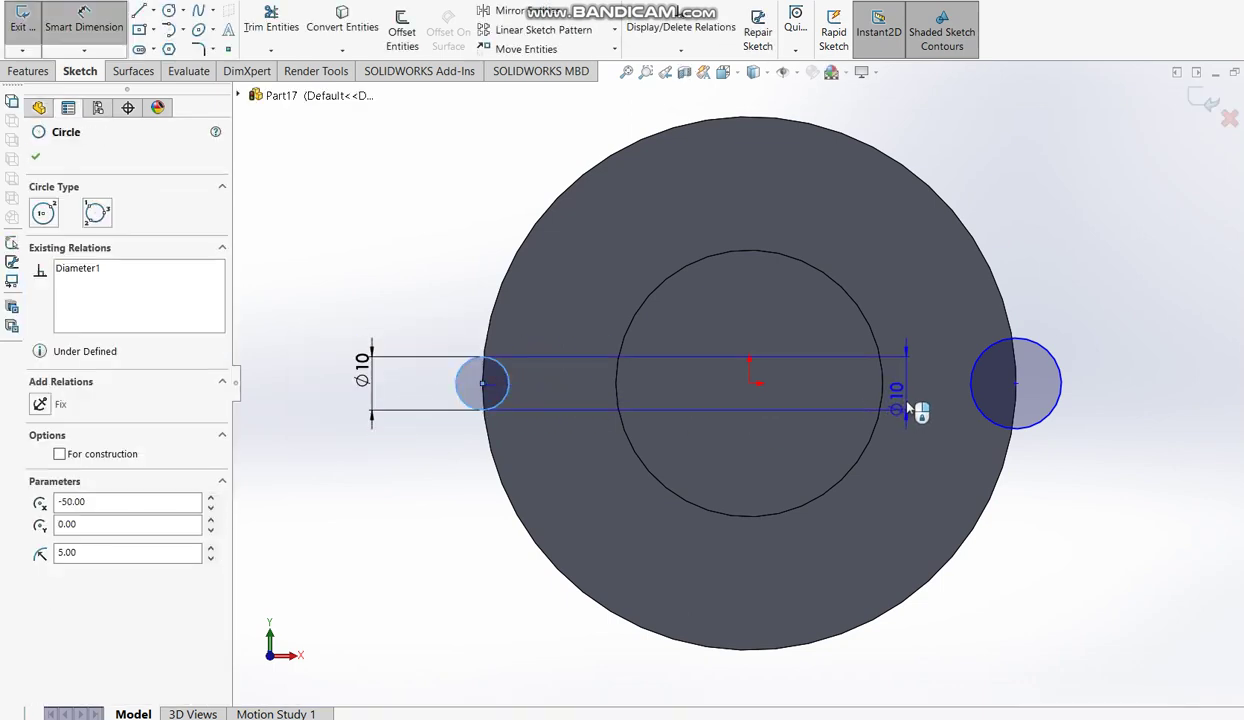
key(Escape)
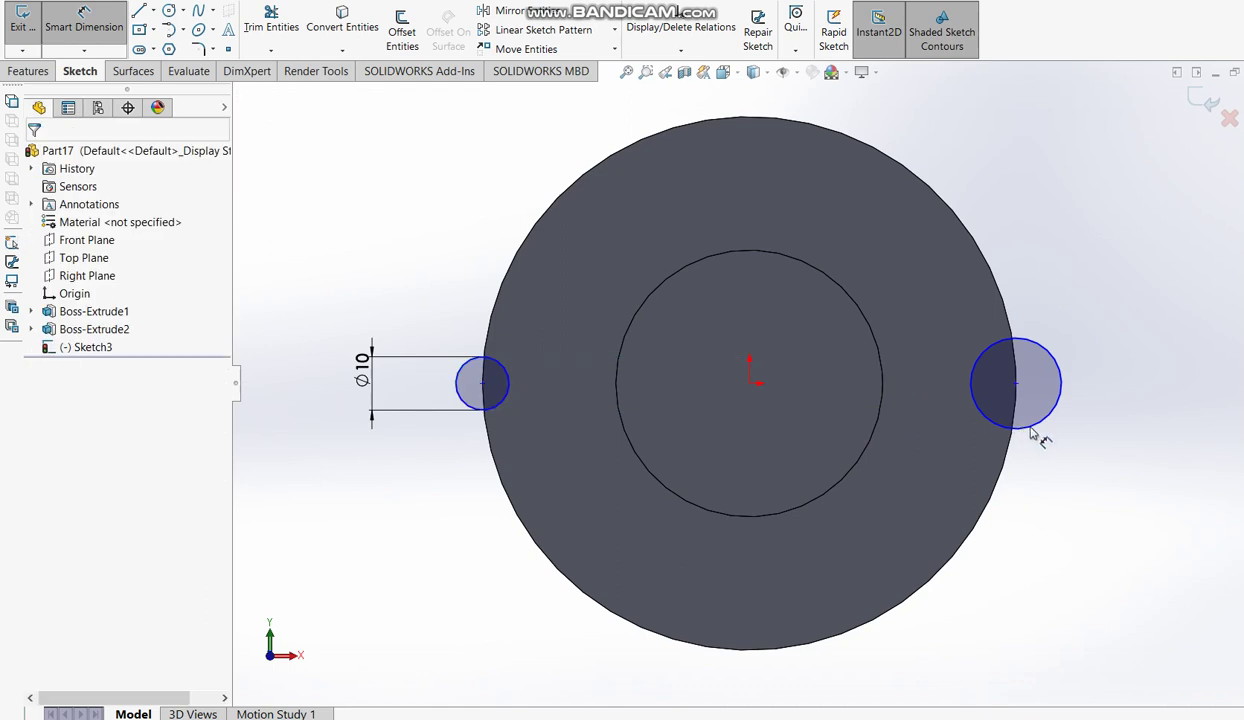
click(1003, 424)
click(1092, 436)
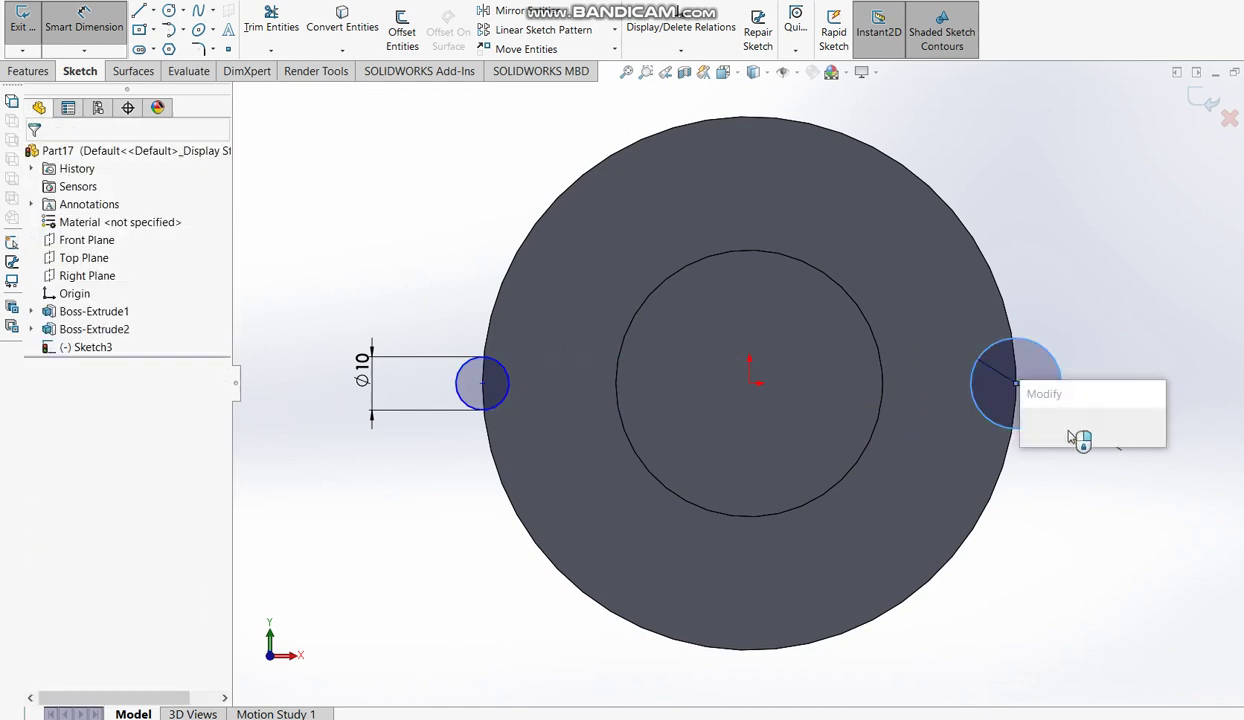
text(10)
key(Return)
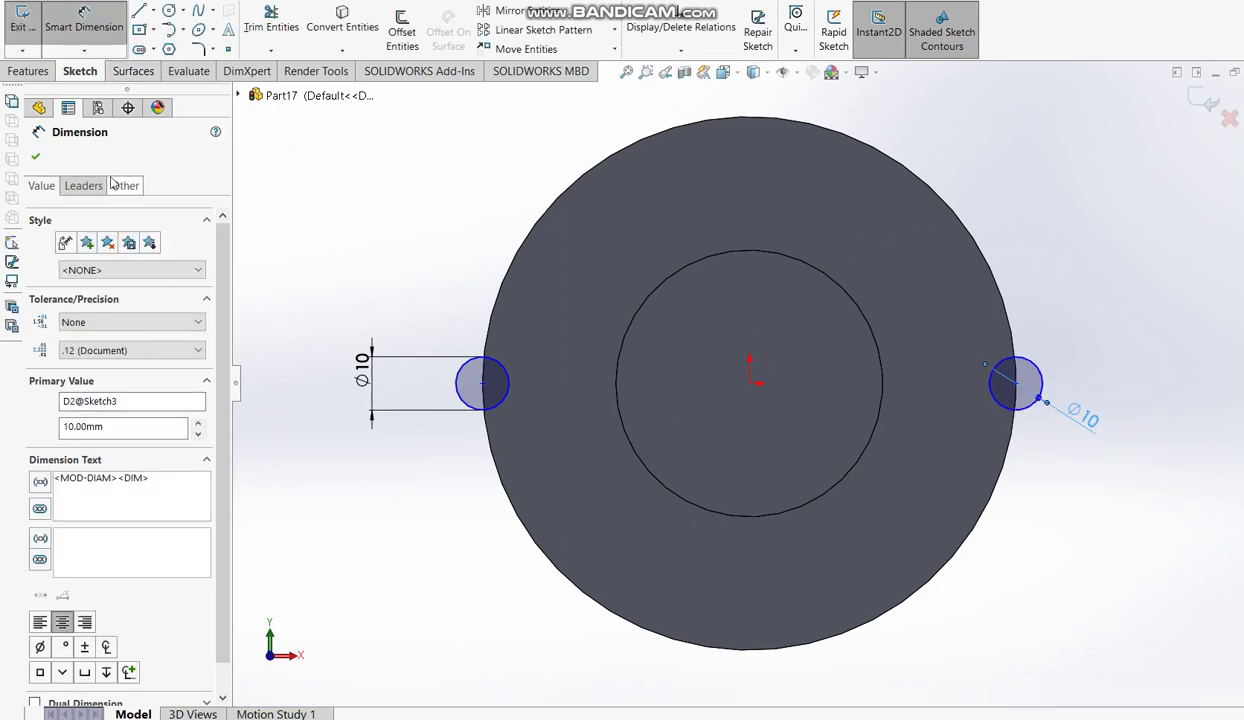
click(169, 10)
Step: Draw a circle centred on each of the left and right Ø10 holes
click(482, 384)
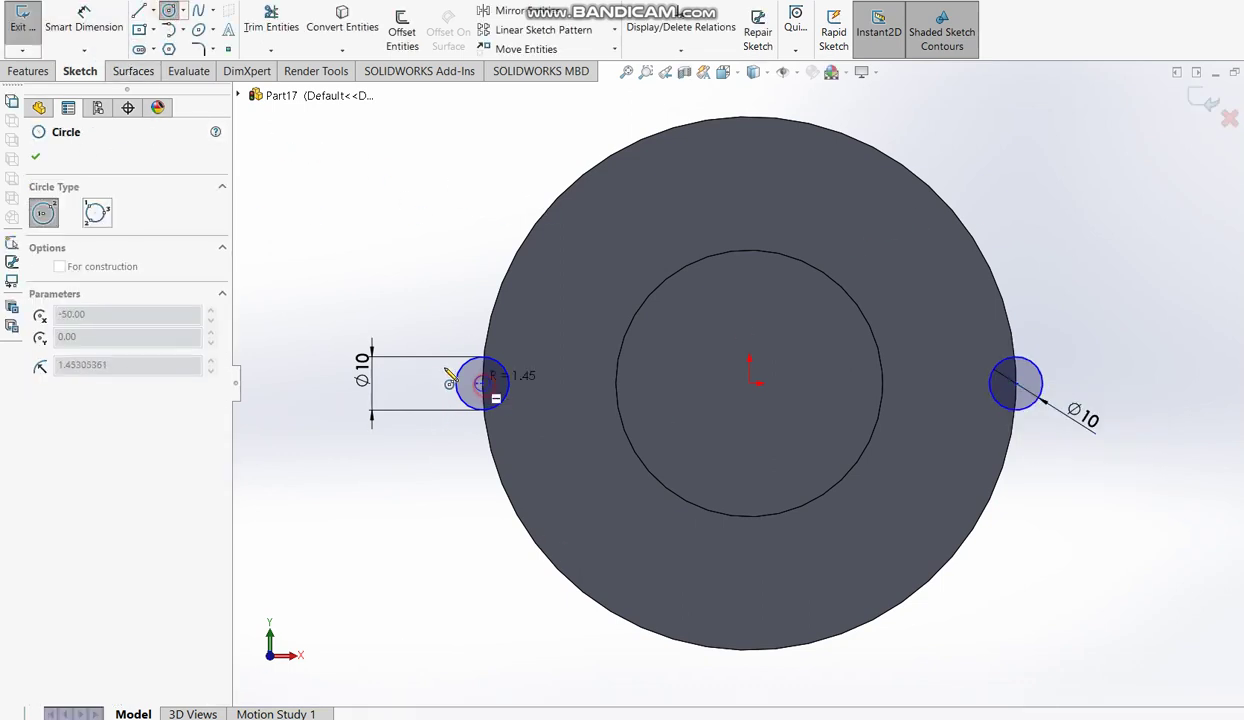
click(416, 356)
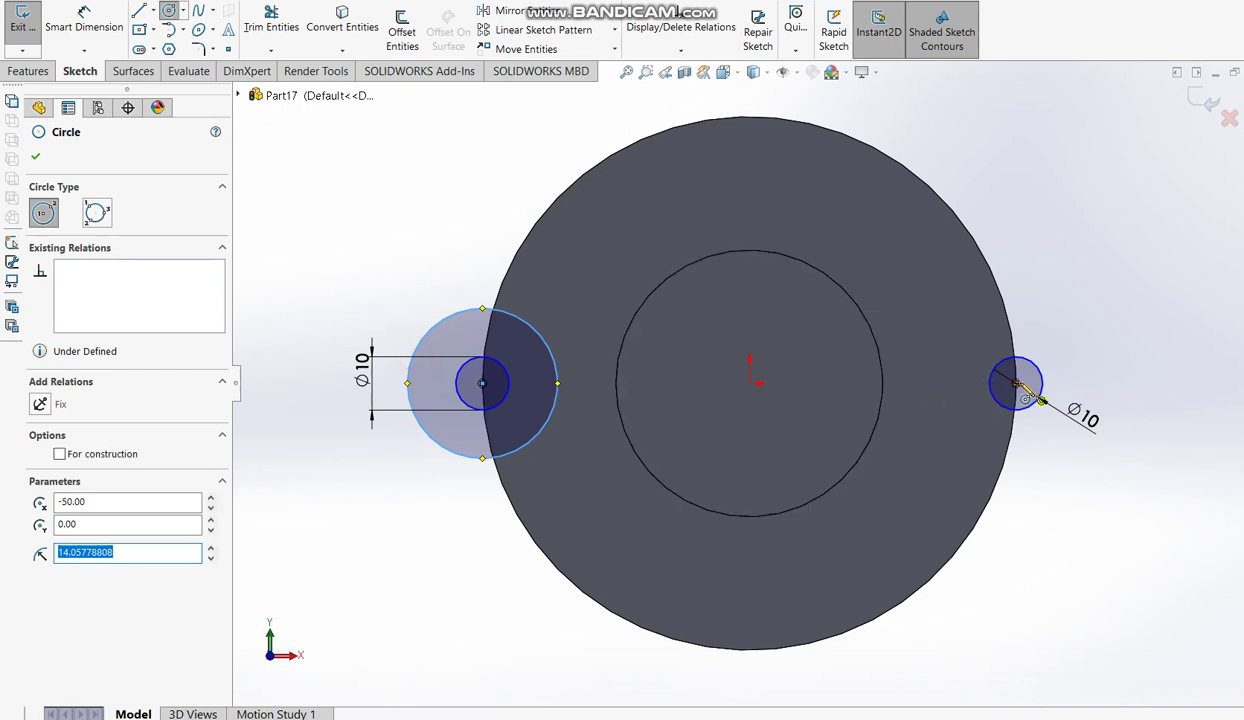
click(1015, 383)
click(1030, 334)
Step: Dimension both new outer circles to Ø25
click(84, 22)
click(508, 318)
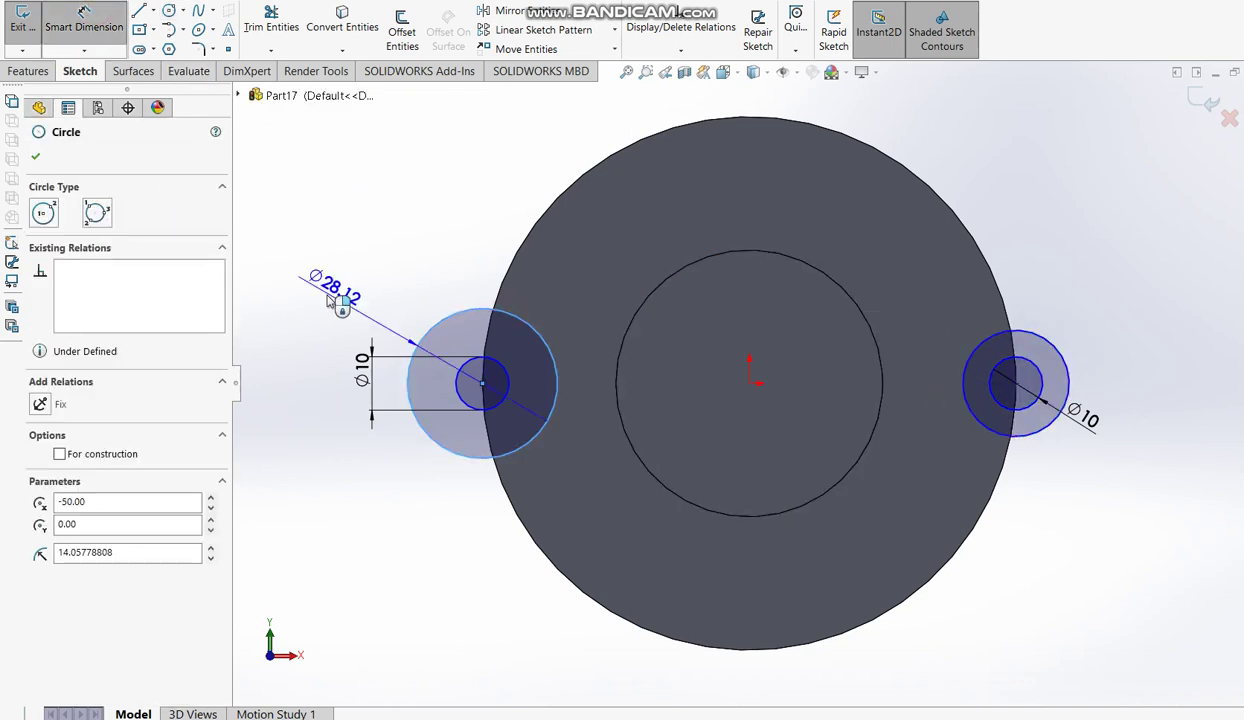
click(318, 285)
text(25)
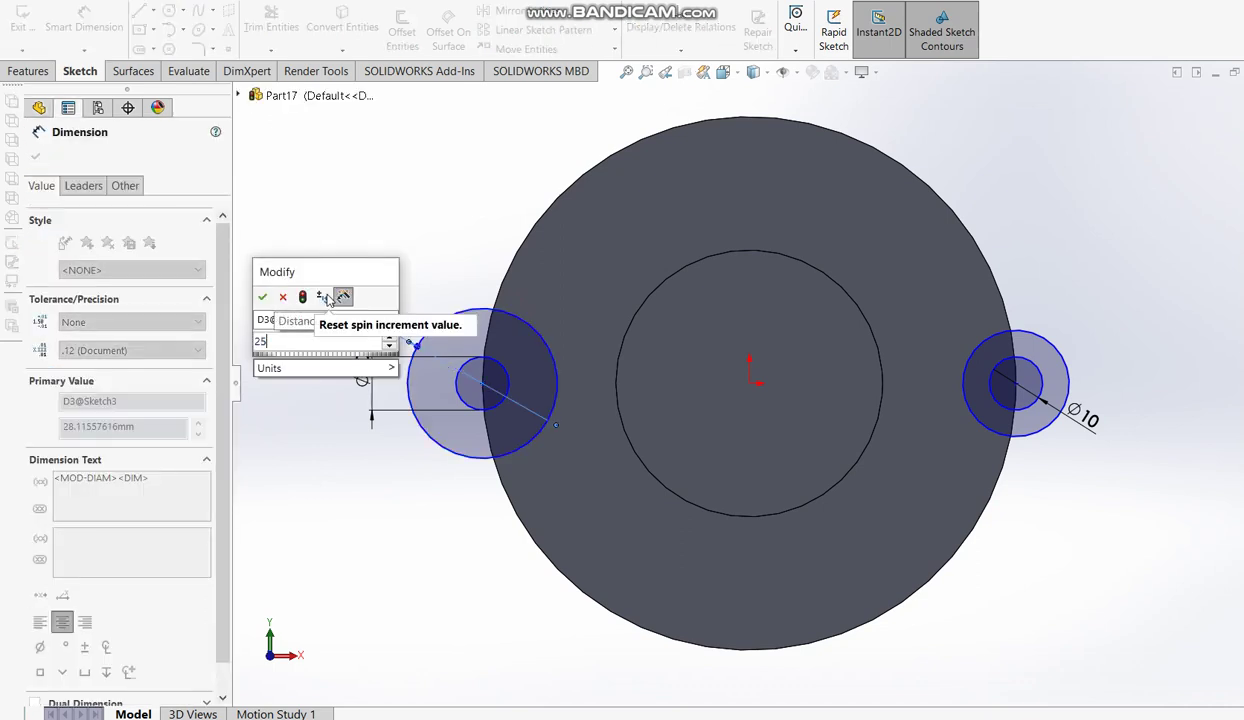
key(Return)
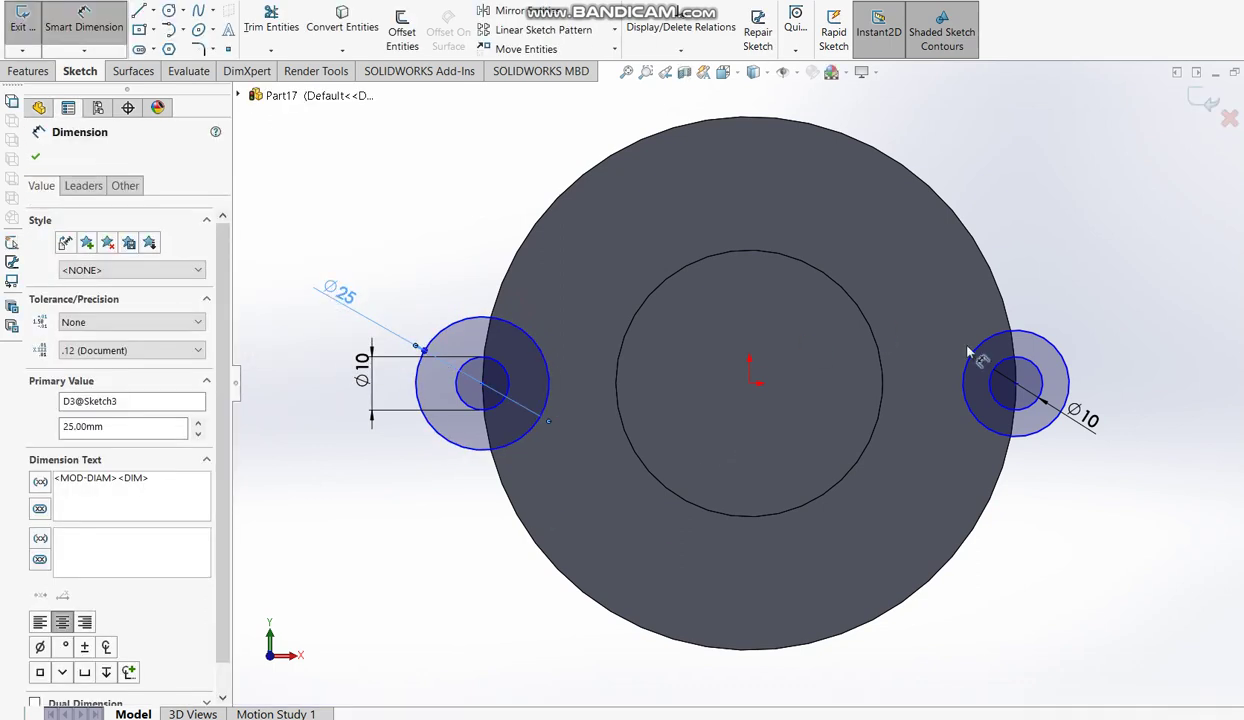
click(1036, 341)
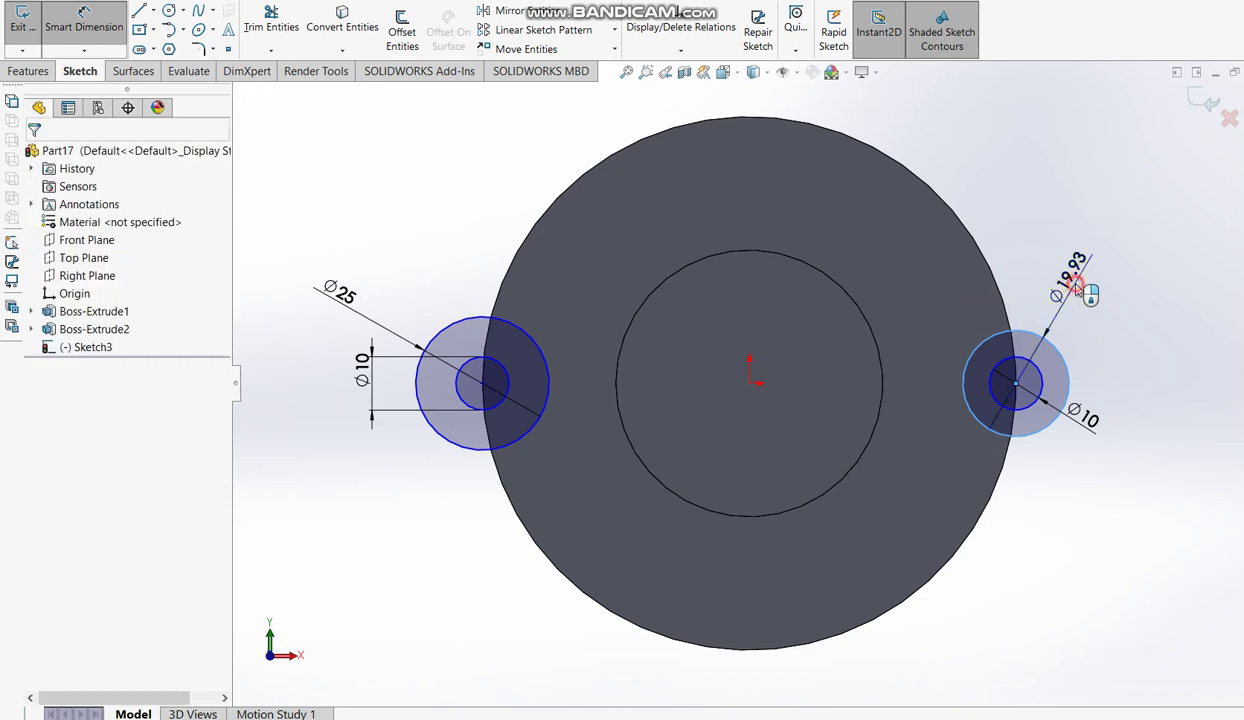
click(1078, 290)
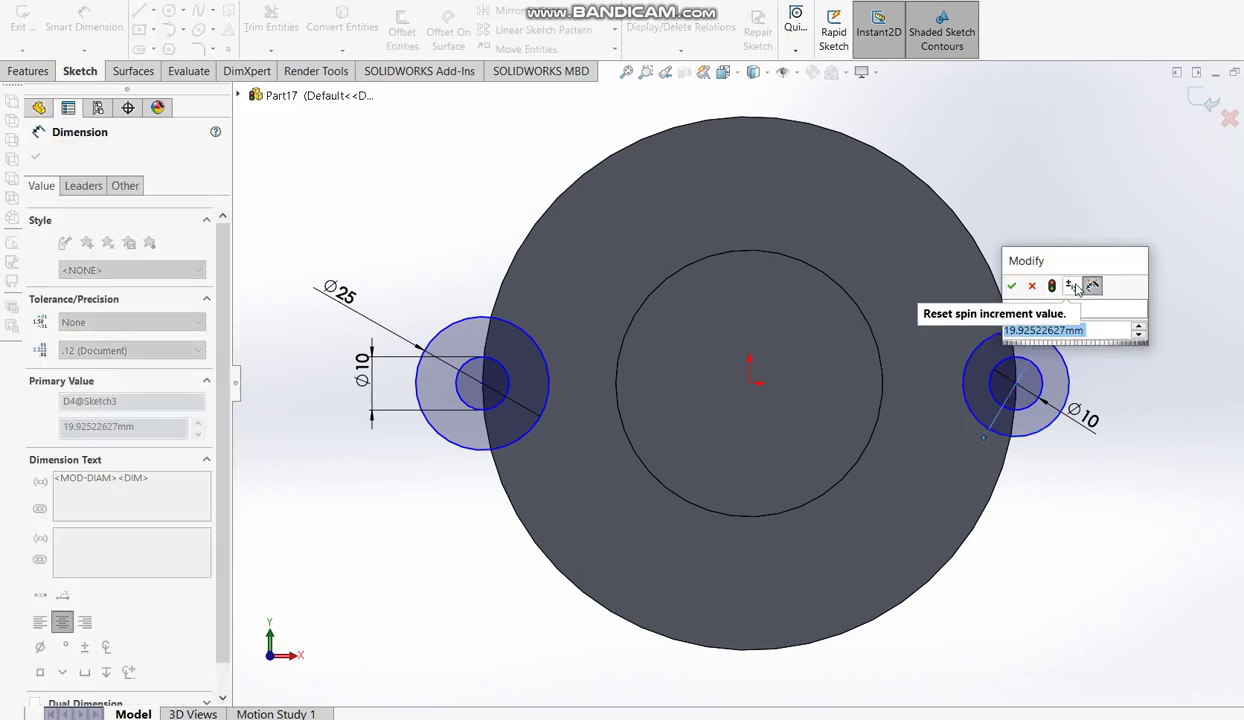
text(25)
key(Return)
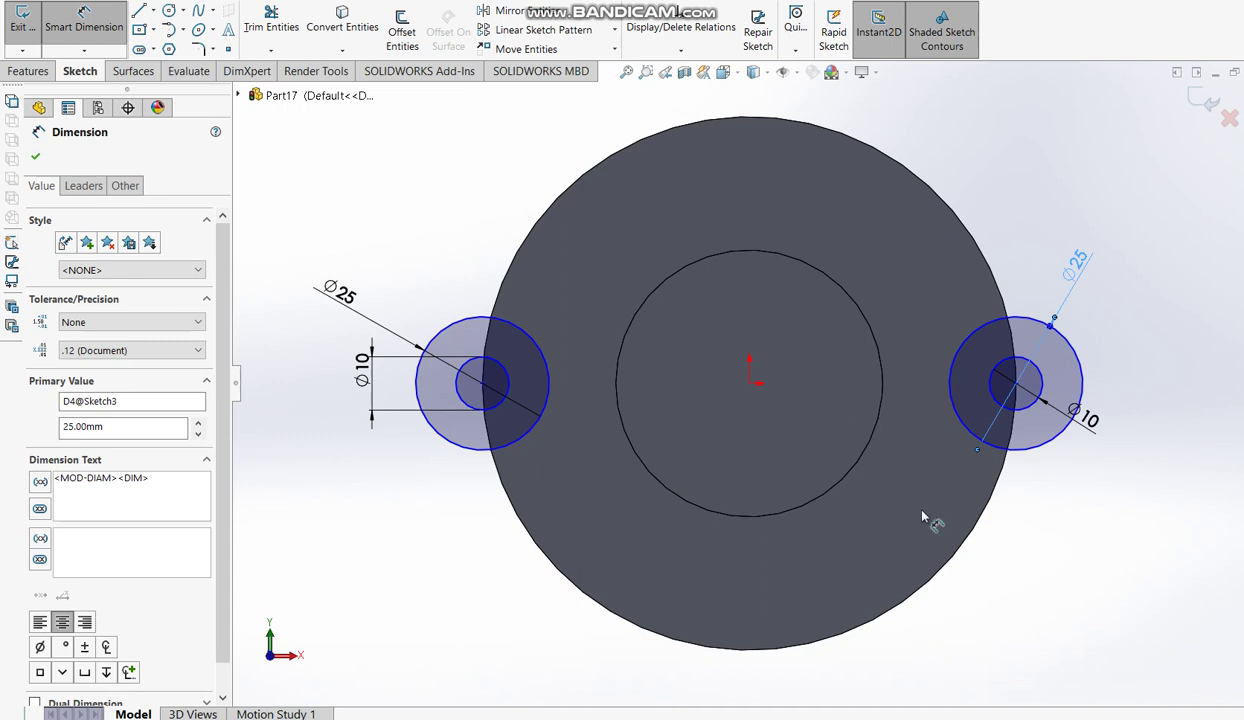
click(168, 10)
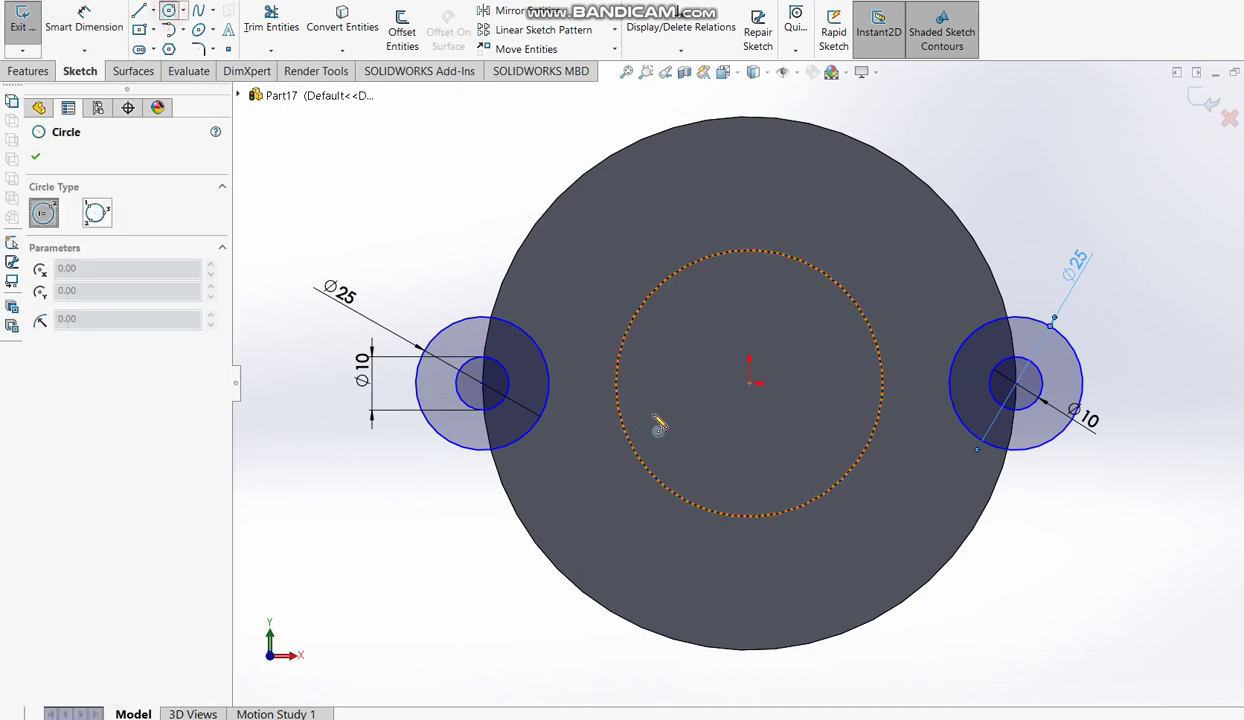
Step: Draw an origin-centred circle of radius about 28 just outside the boss edge, then show the reference drawing
click(750, 383)
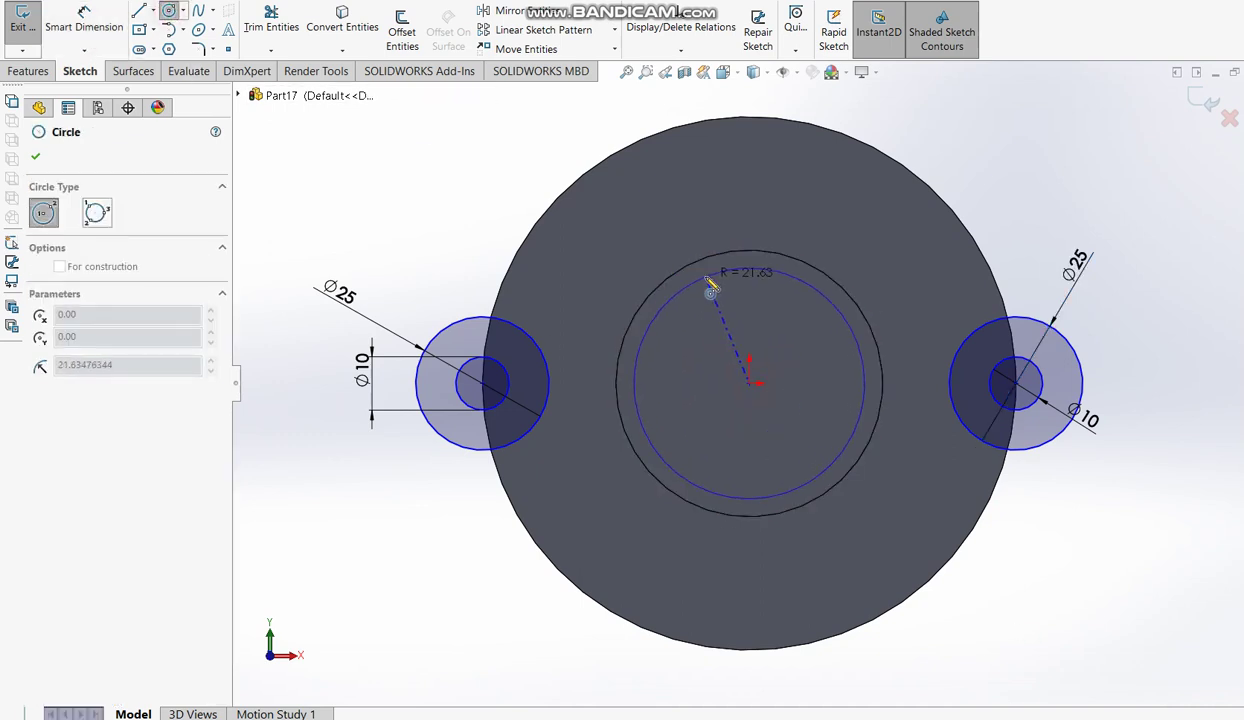
click(687, 247)
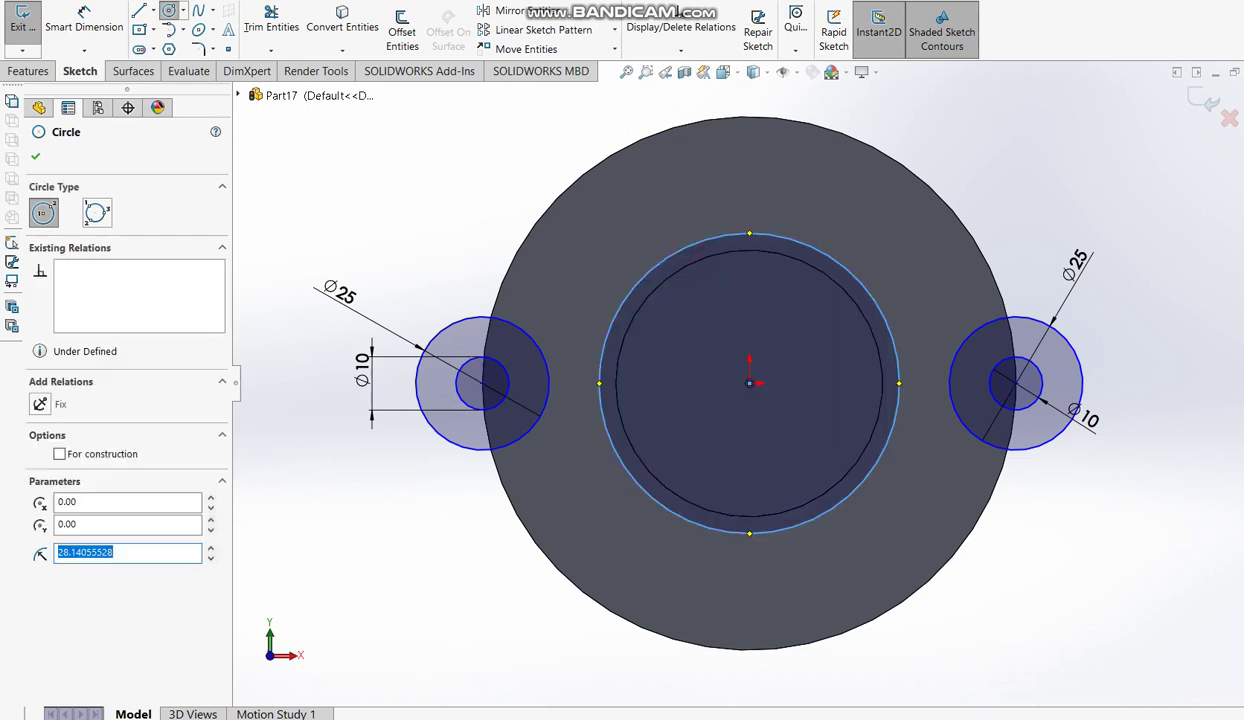
key(alt+Tab)
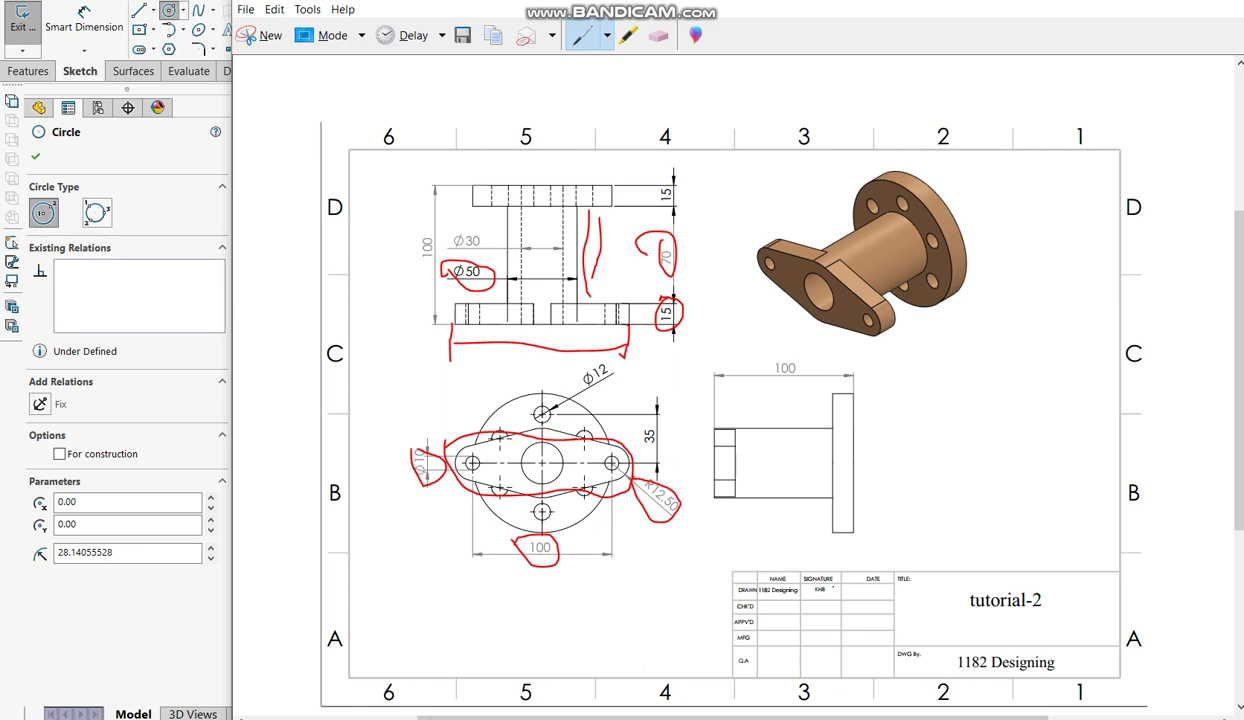
Step: Mark the Ø50 label and both vertical boss edges in red, then return to SolidWorks
drag(457, 264, 468, 283)
drag(505, 175, 506, 207)
drag(578, 171, 577, 206)
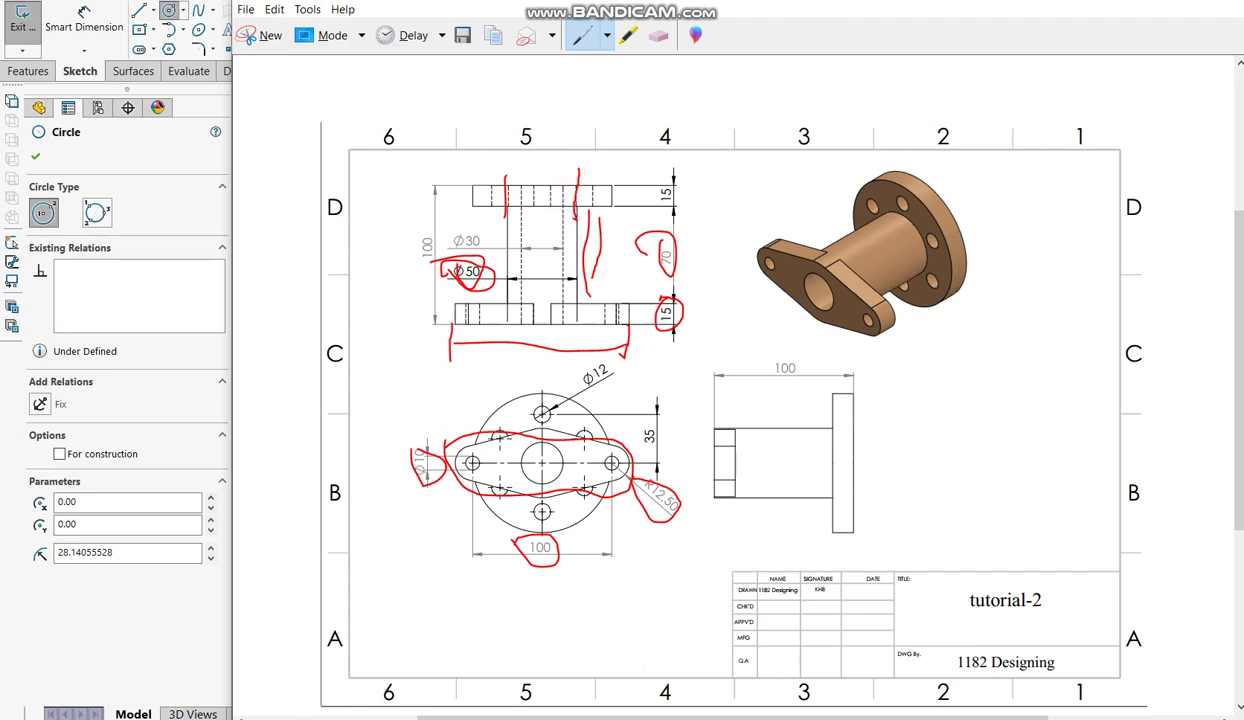
key(alt+Tab)
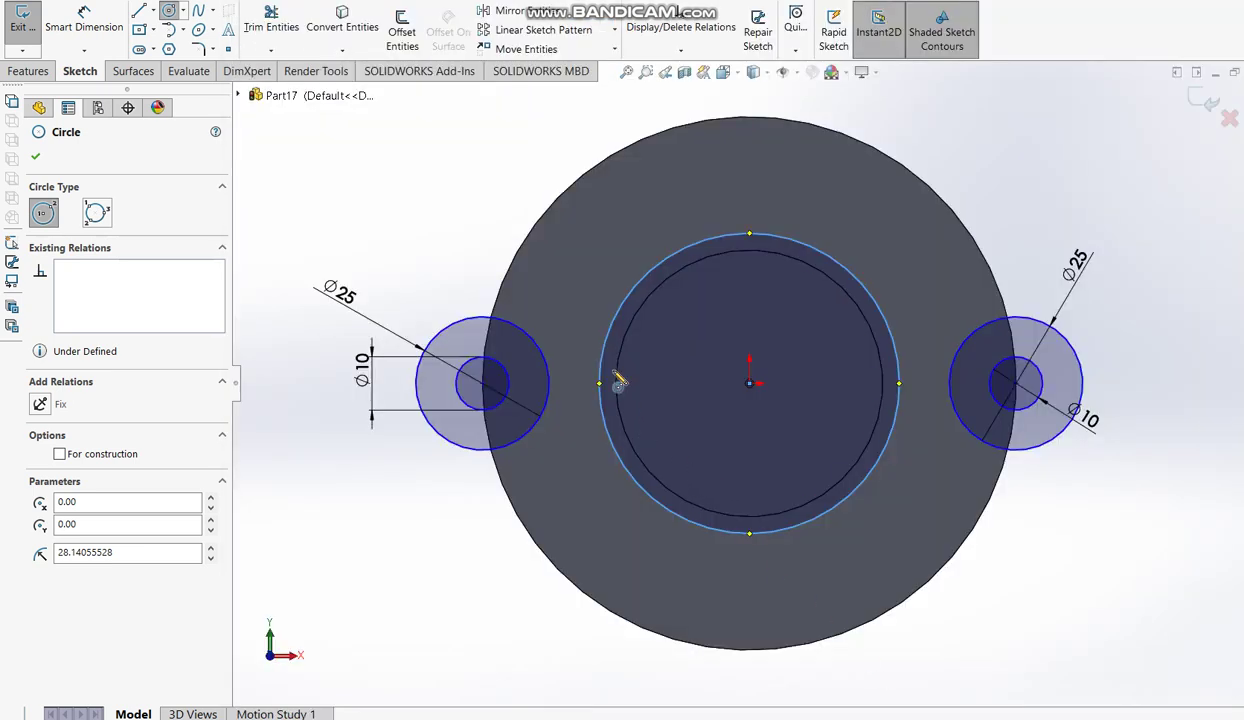
Step: Dimension the large centre circle to Ø50
click(84, 20)
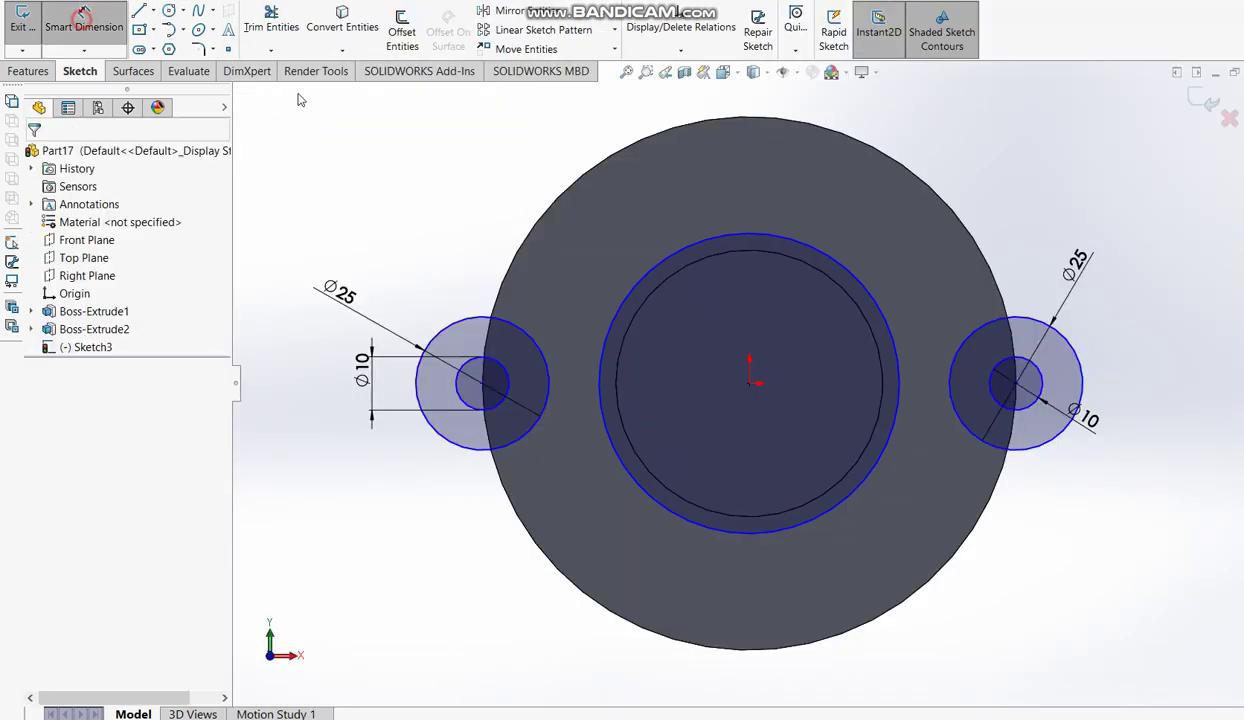
click(867, 289)
click(975, 152)
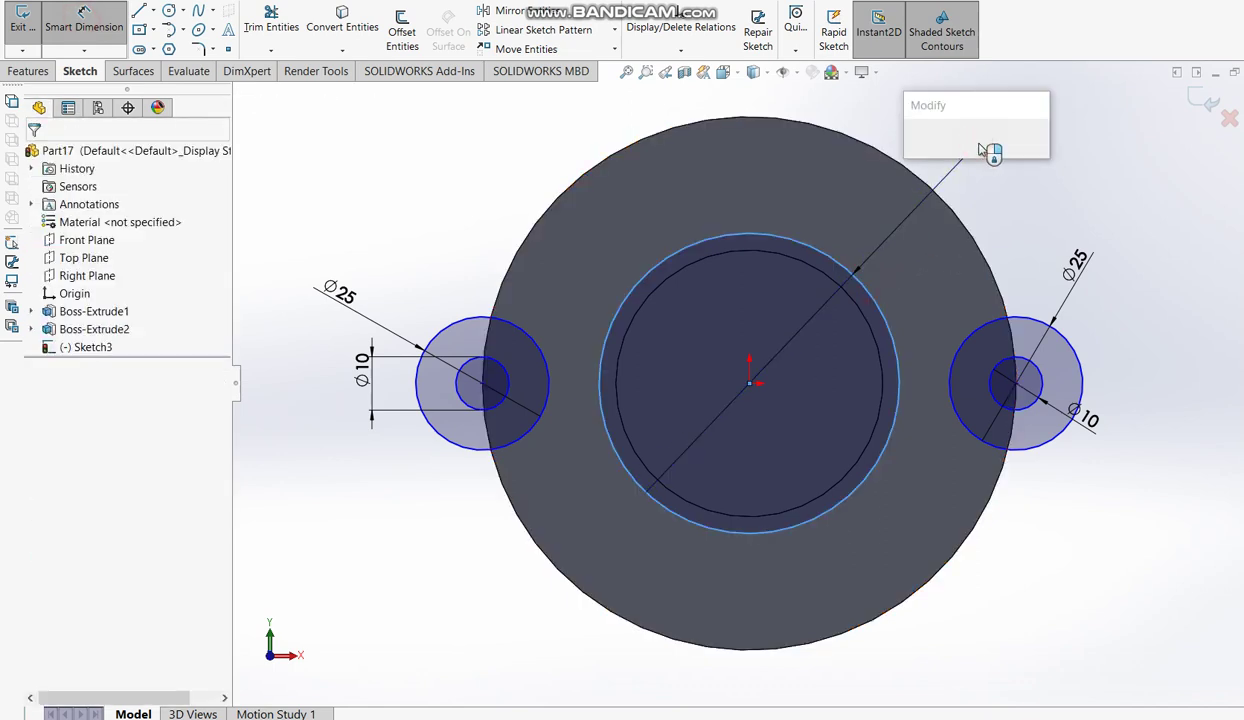
text(50)
key(Return)
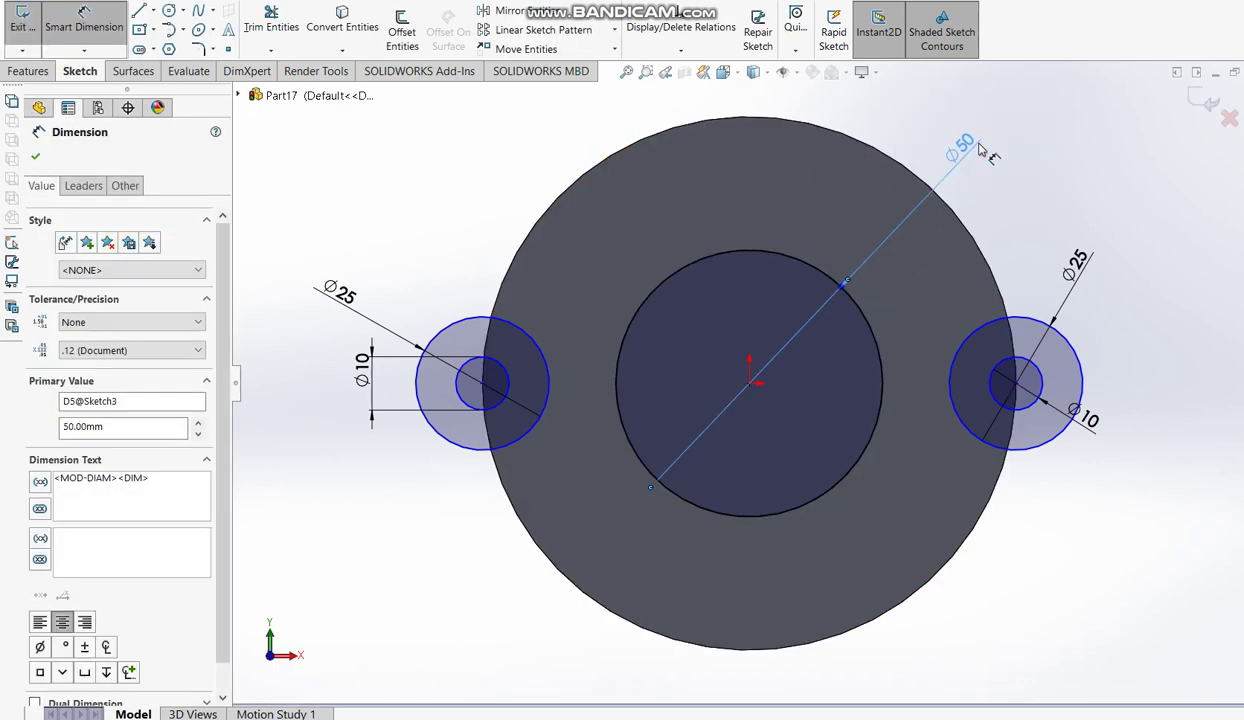
click(142, 13)
click(140, 11)
Step: Draw the upper tangent lines from the left and right Ø25 circles to the Ø50 circle
mouse_move(457, 347)
mouse_down()
mouse_move(650, 264)
mouse_move(720, 253)
mouse_up()
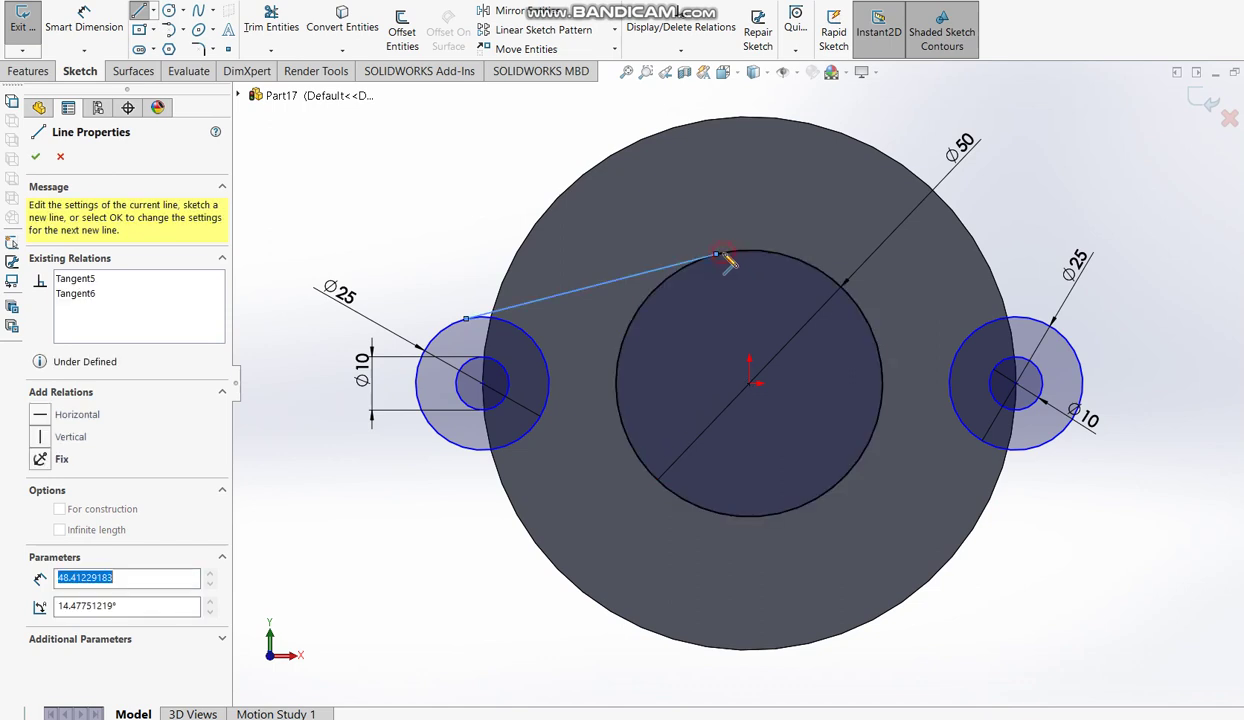
key(Escape)
click(140, 12)
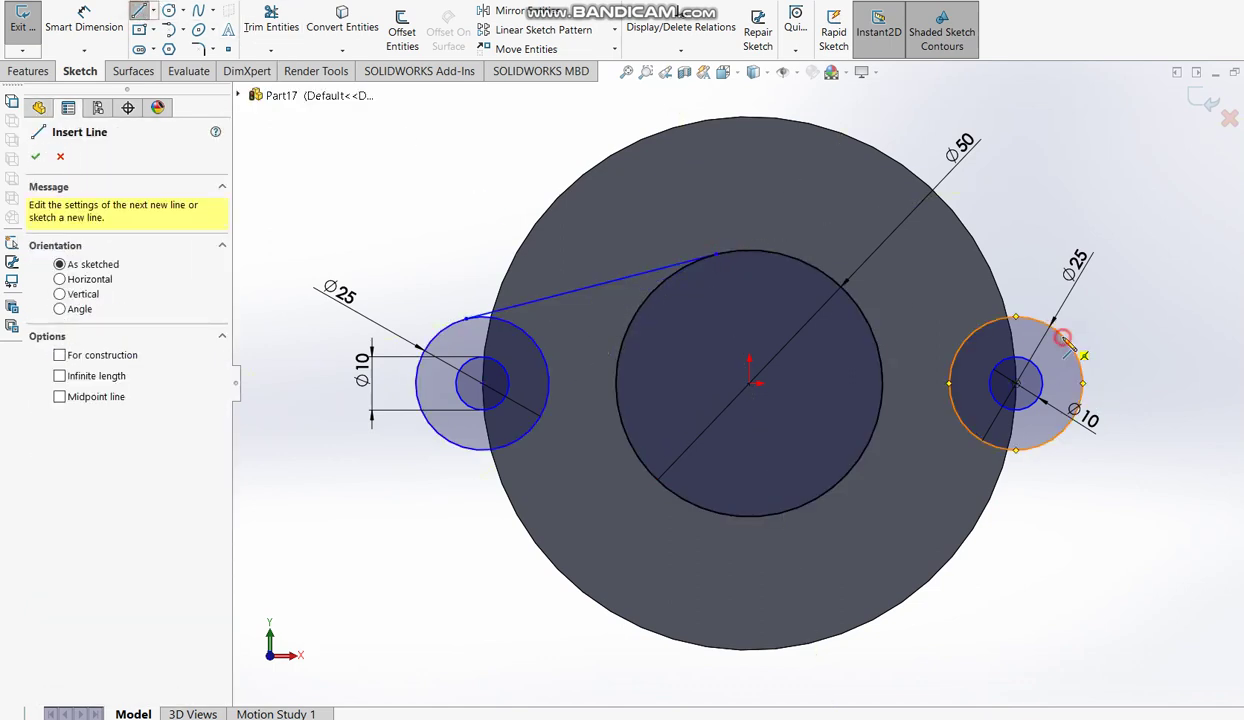
drag(1068, 347, 790, 262)
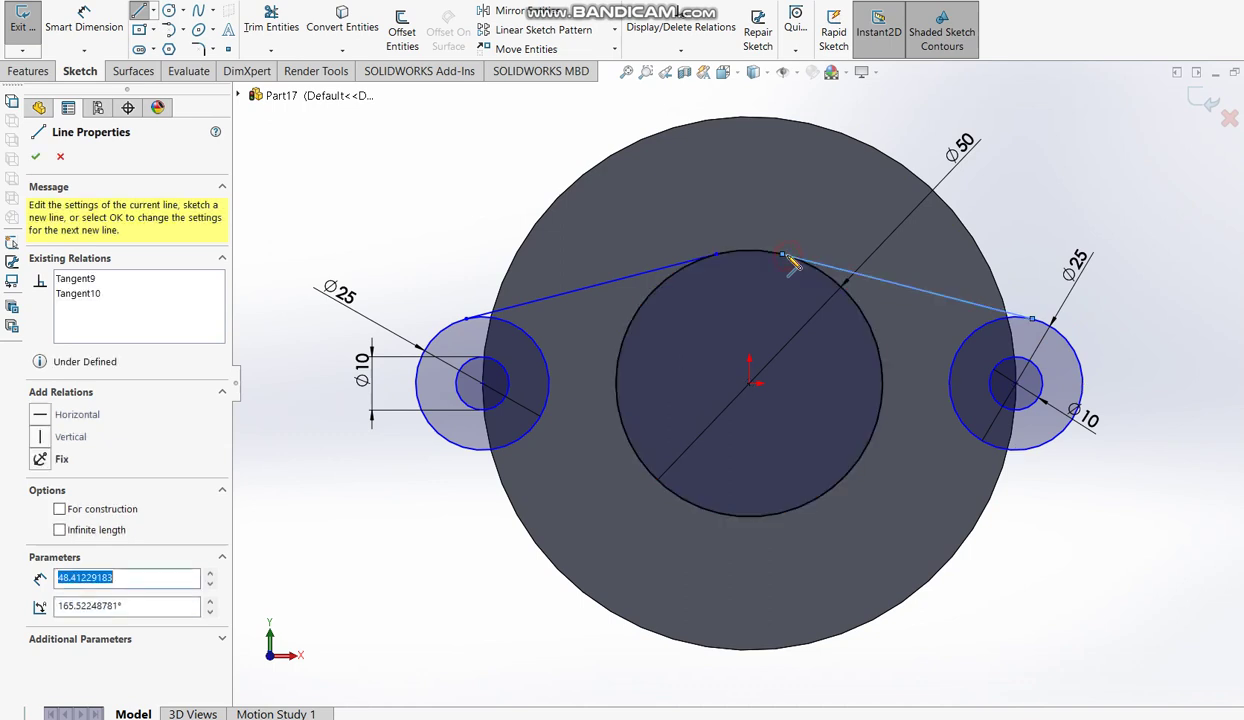
key(Escape)
Step: Draw the lower tangent lines from both Ø25 circles to the bottom of the Ø50 circle
click(140, 12)
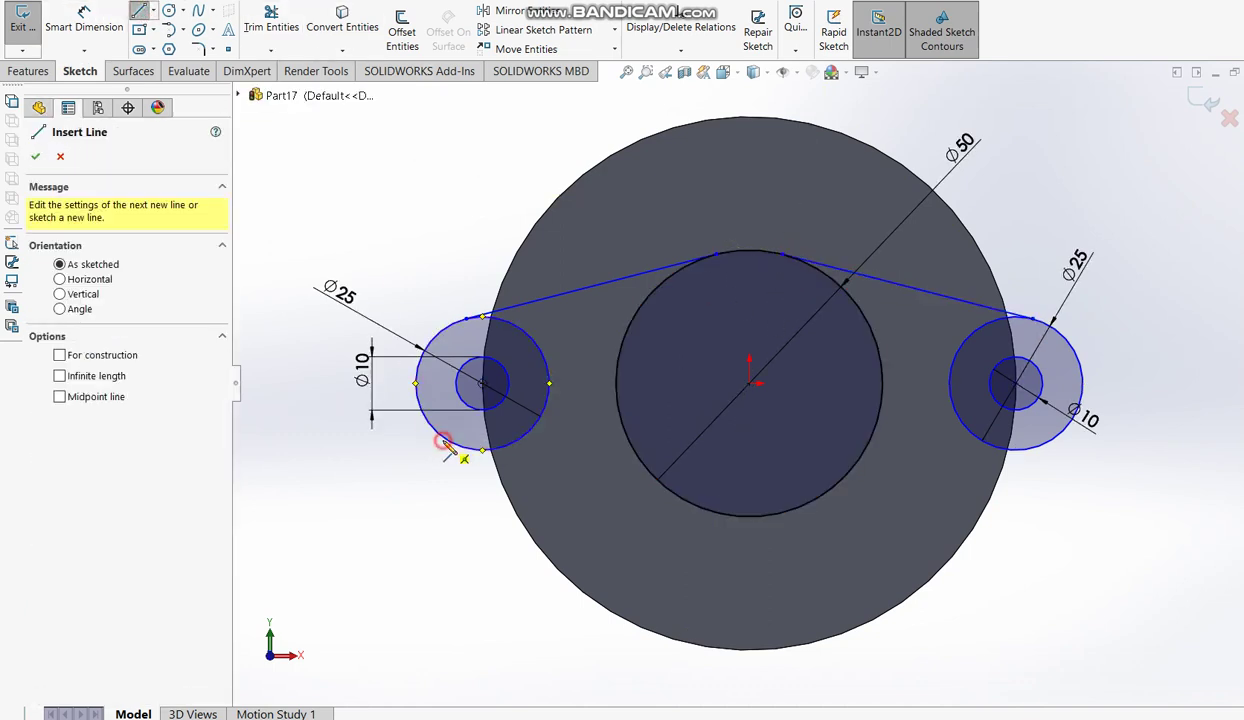
drag(445, 443, 724, 516)
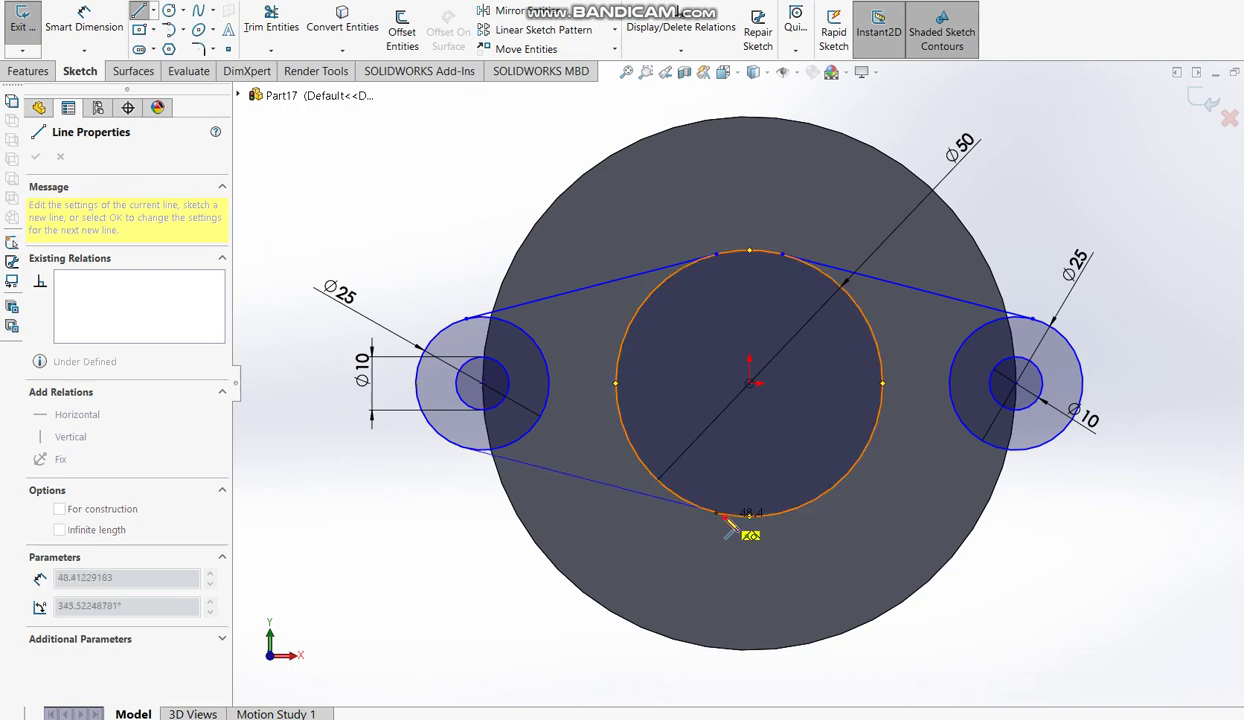
key(Escape)
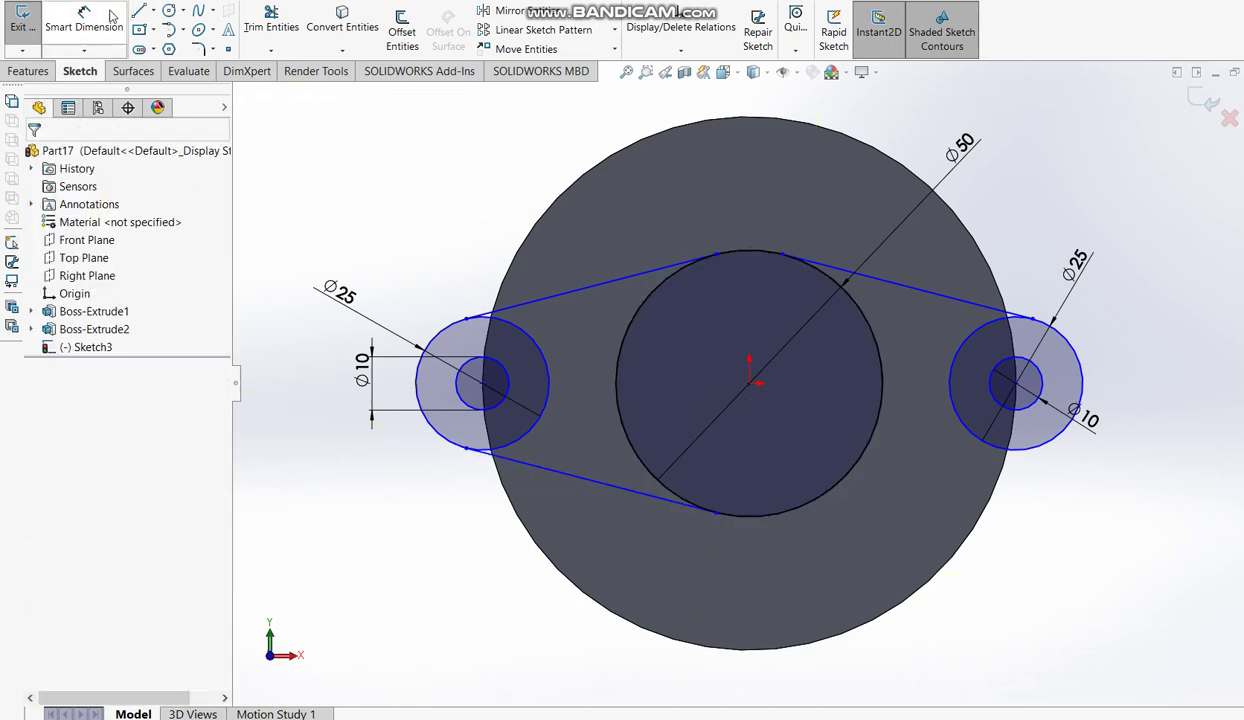
click(140, 12)
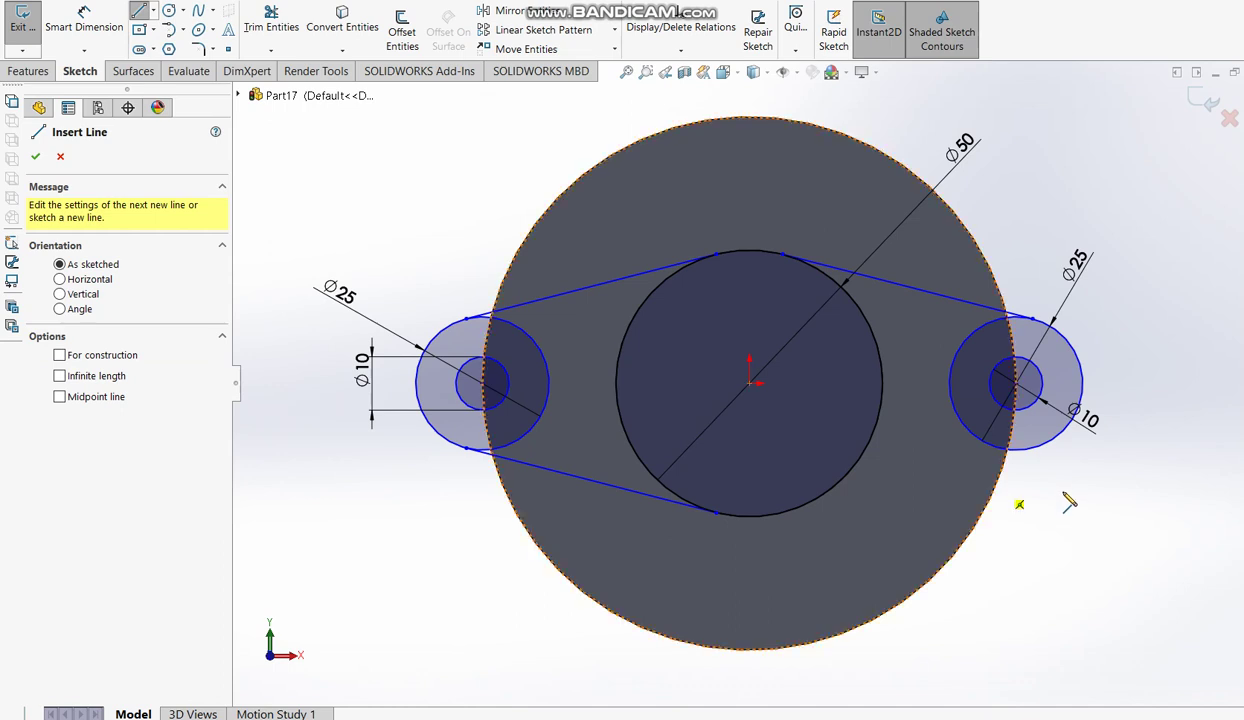
drag(1030, 445, 832, 517)
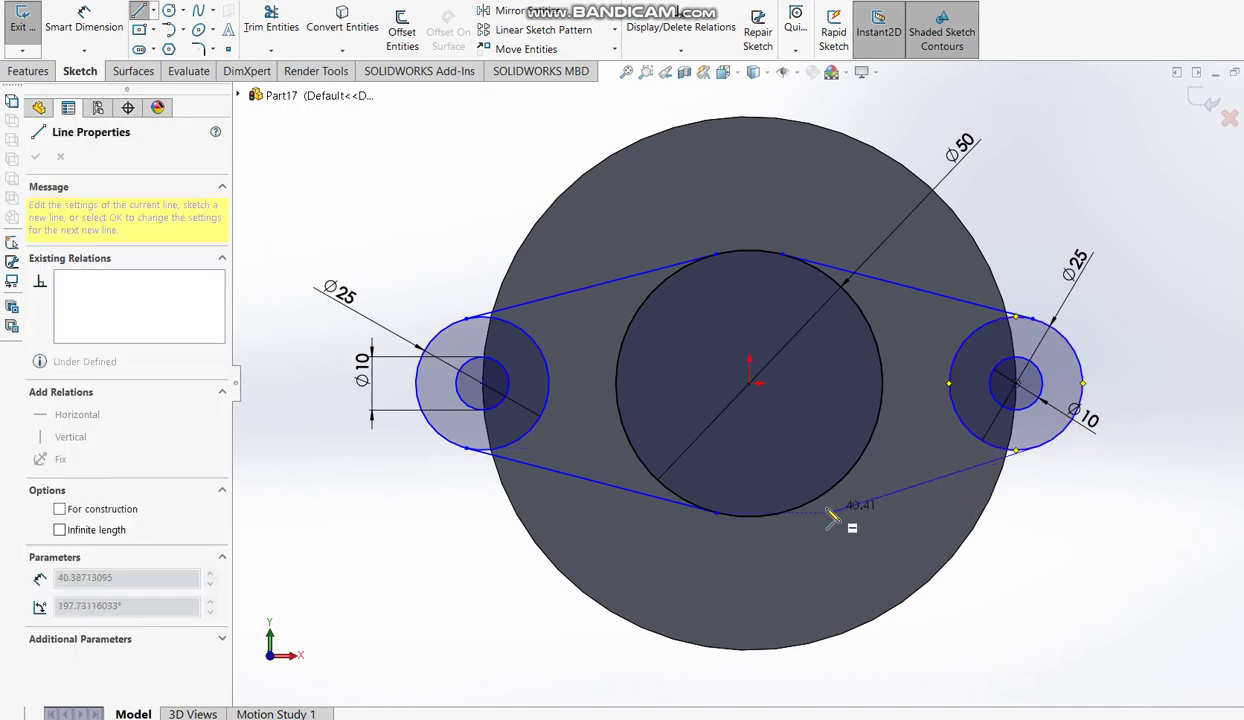
click(784, 514)
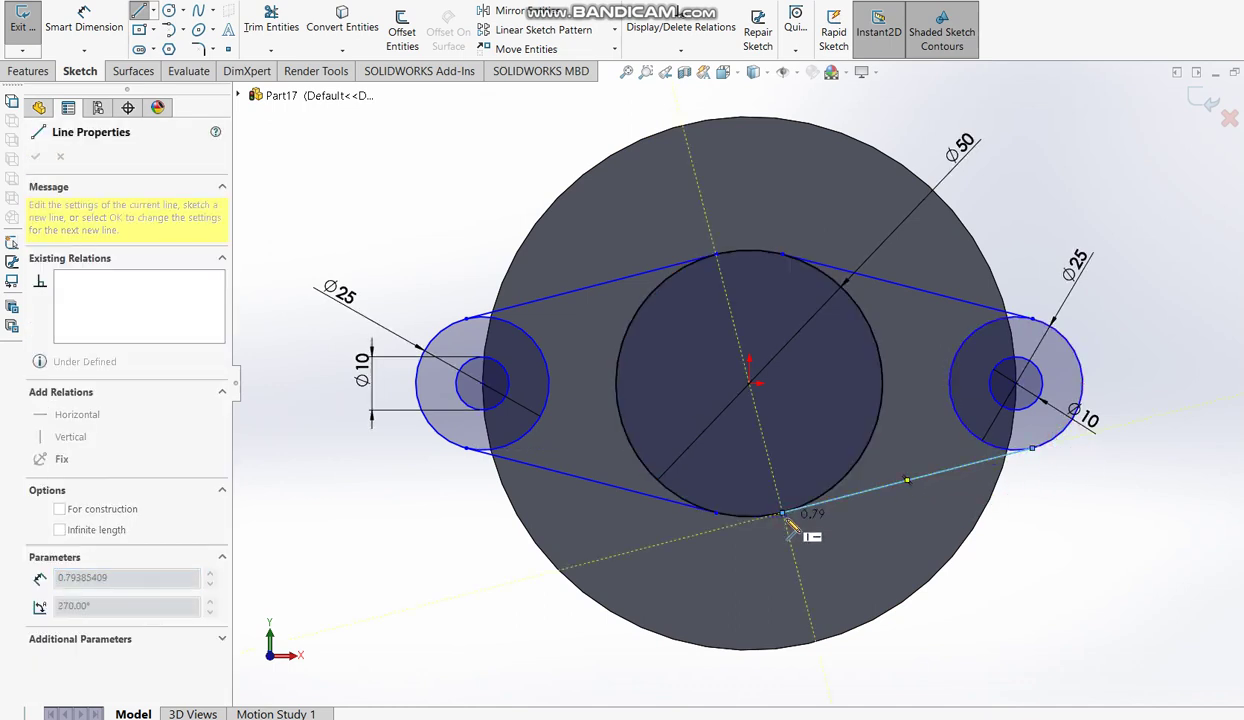
key(Escape)
click(140, 10)
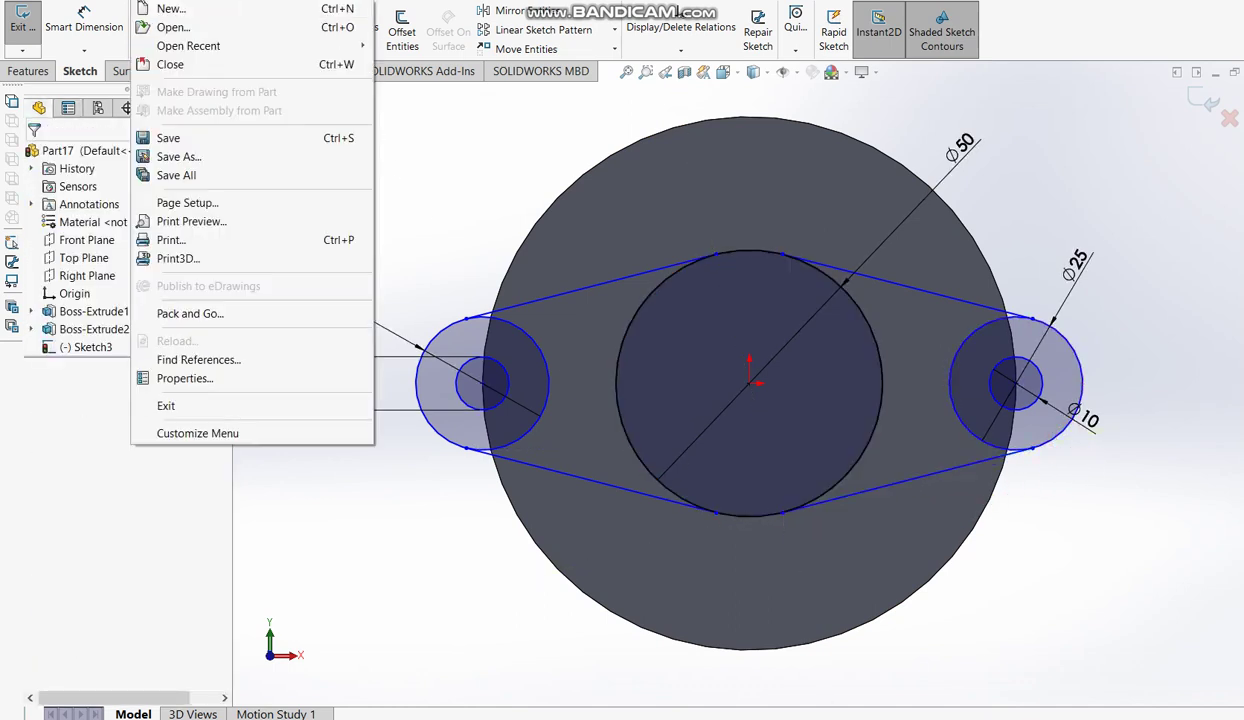
Step: Power-trim the inner arcs to leave one closed lug-plate outline
click(436, 143)
click(271, 22)
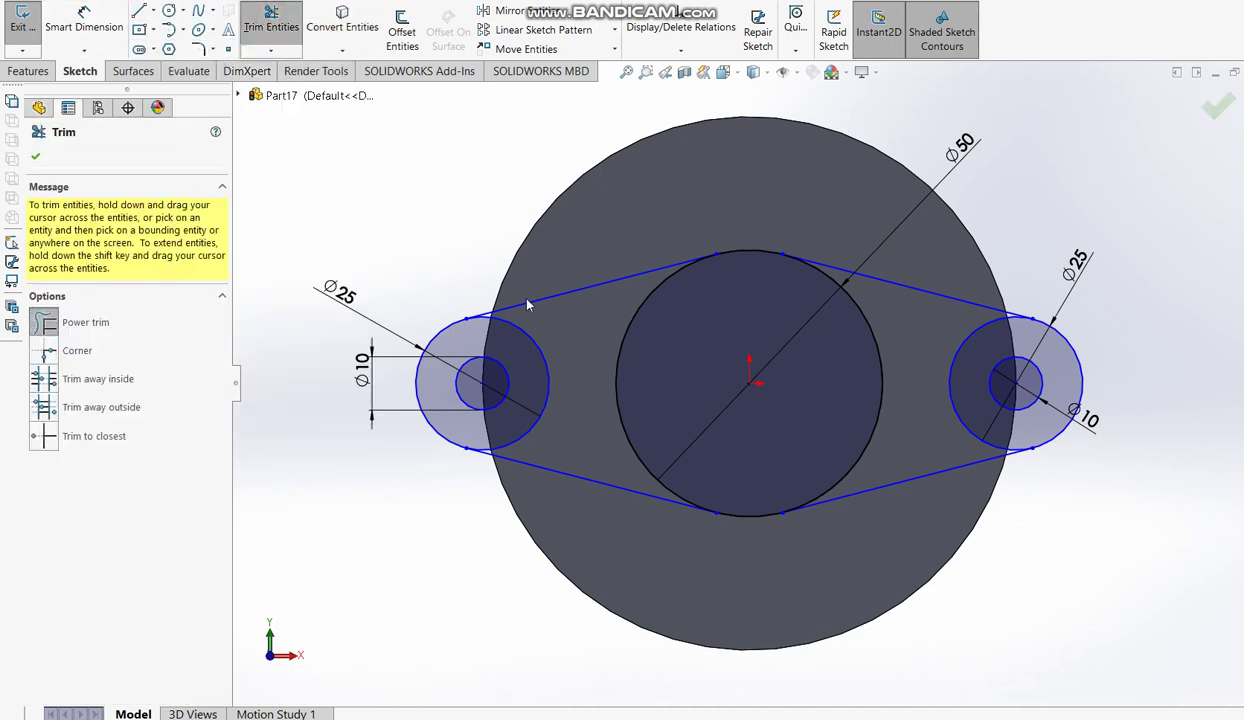
drag(548, 347, 966, 350)
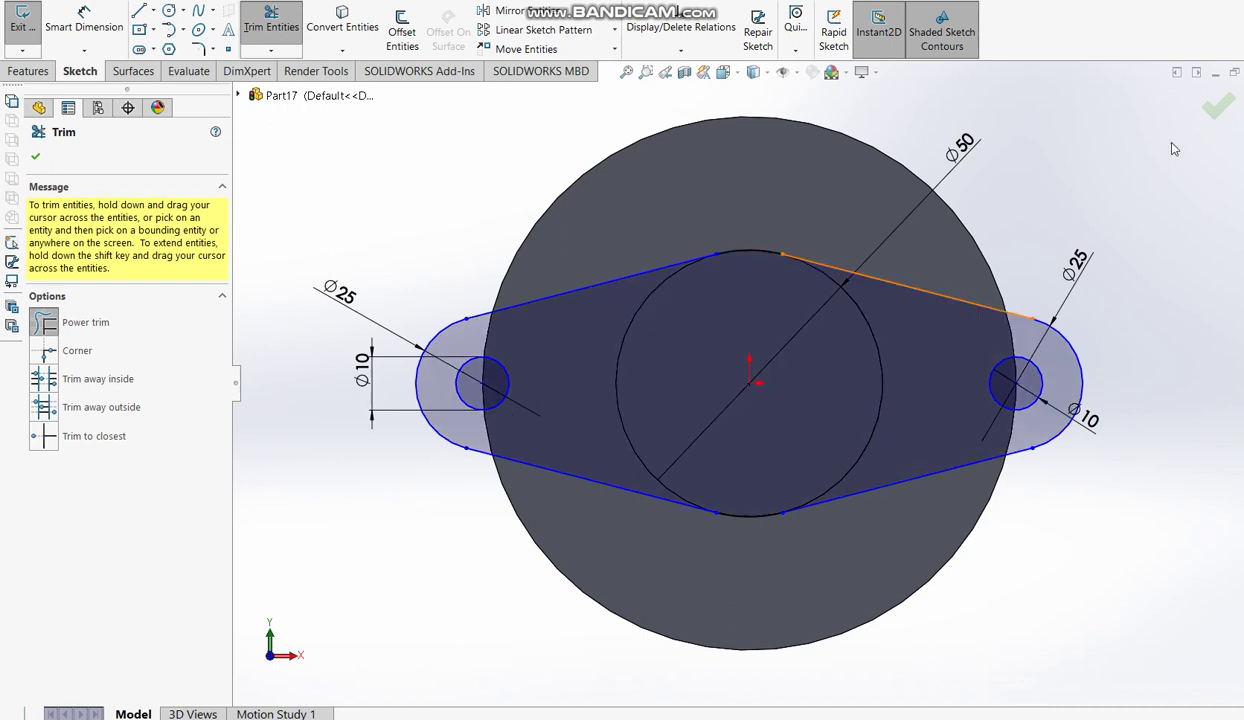
click(1217, 108)
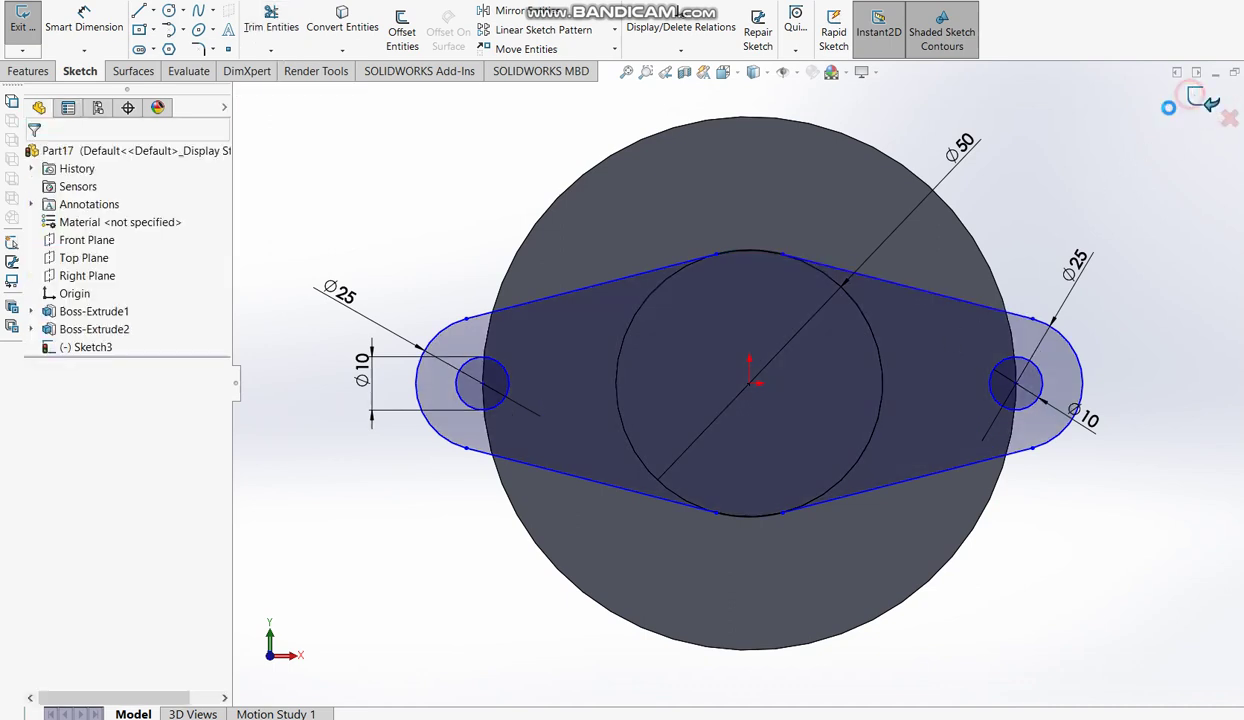
Step: Start a Boss-Extrude of the lug outline and bring up the reference drawing
key(e)
middle_drag(980, 307, 776, 316)
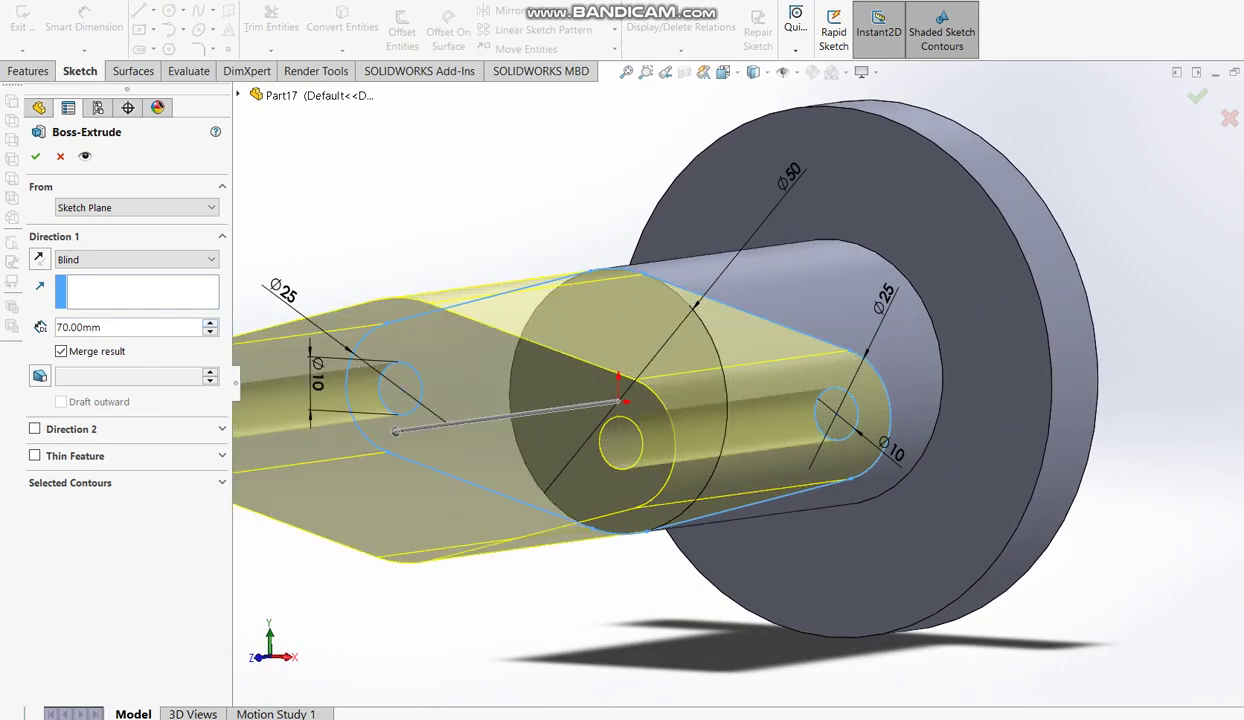
key(alt+Tab)
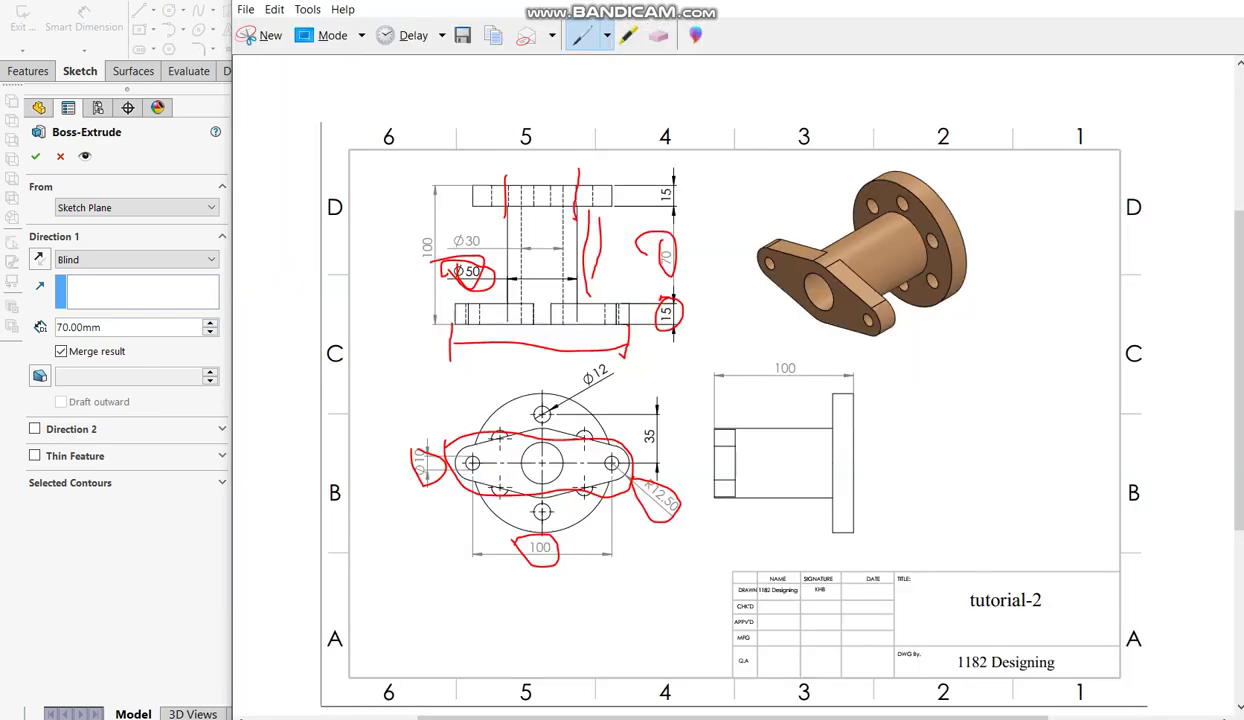
Step: Circle the 15 mm top flange thickness and mark its left end in red, then return to SolidWorks
drag(662, 178, 684, 181)
drag(473, 187, 473, 204)
key(alt+Tab)
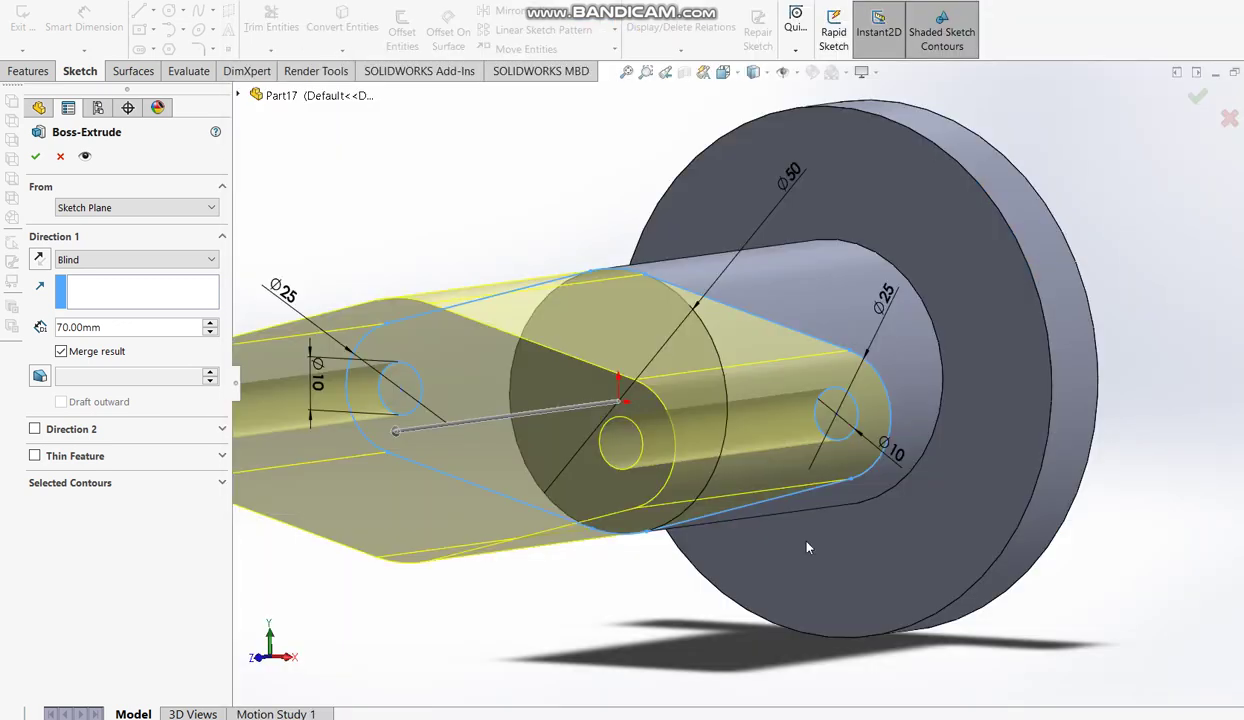
Step: Set the Boss-Extrude depth to 15 mm and accept the lug plate
click(114, 330)
drag(116, 327, 56, 327)
text(15)
key(Return)
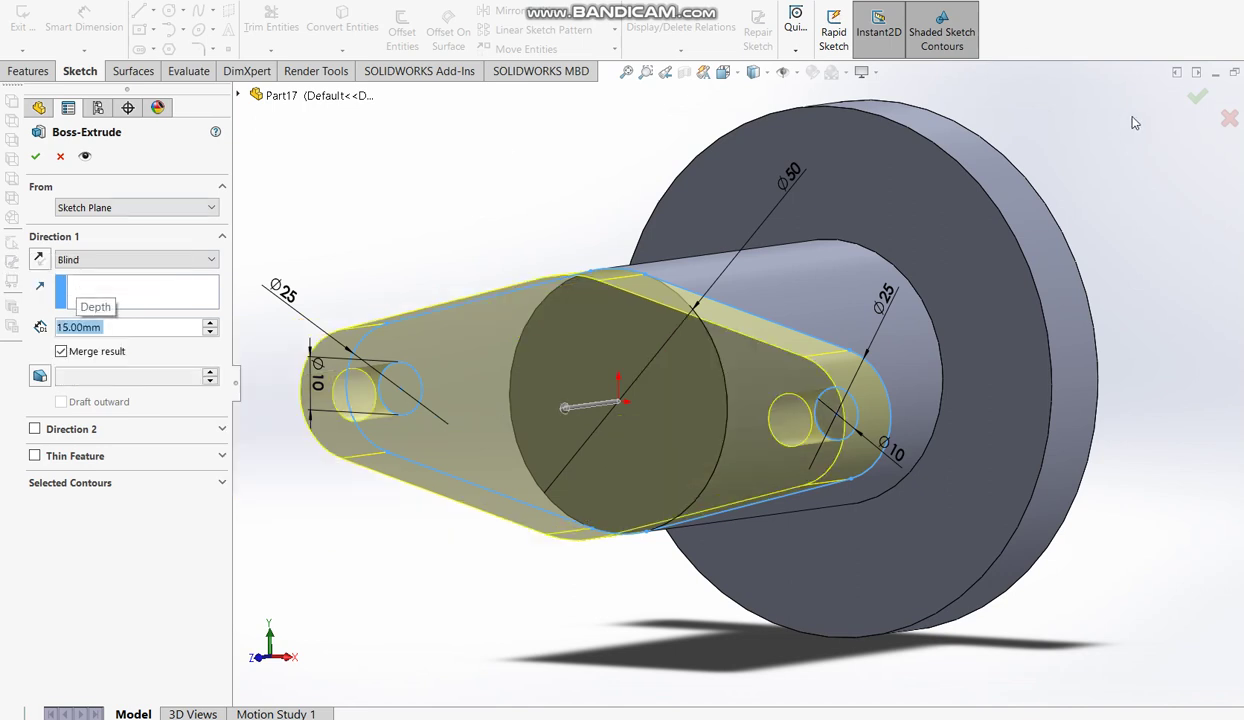
click(1198, 95)
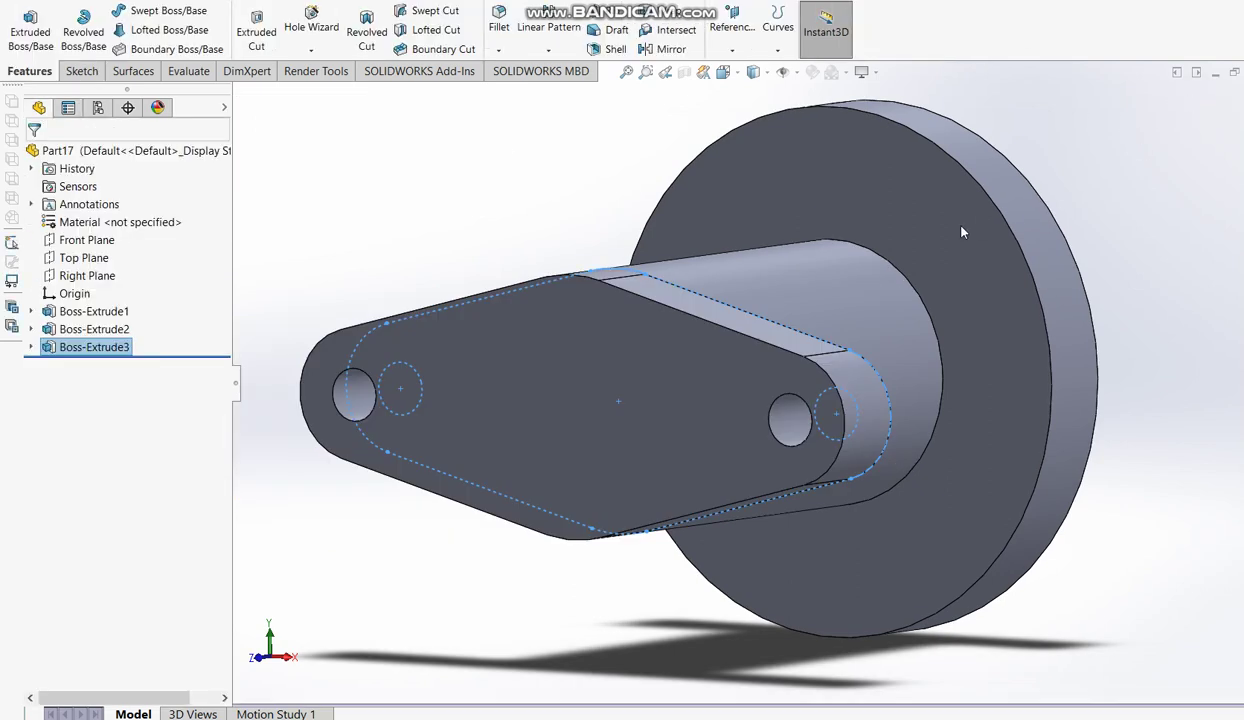
click(1049, 134)
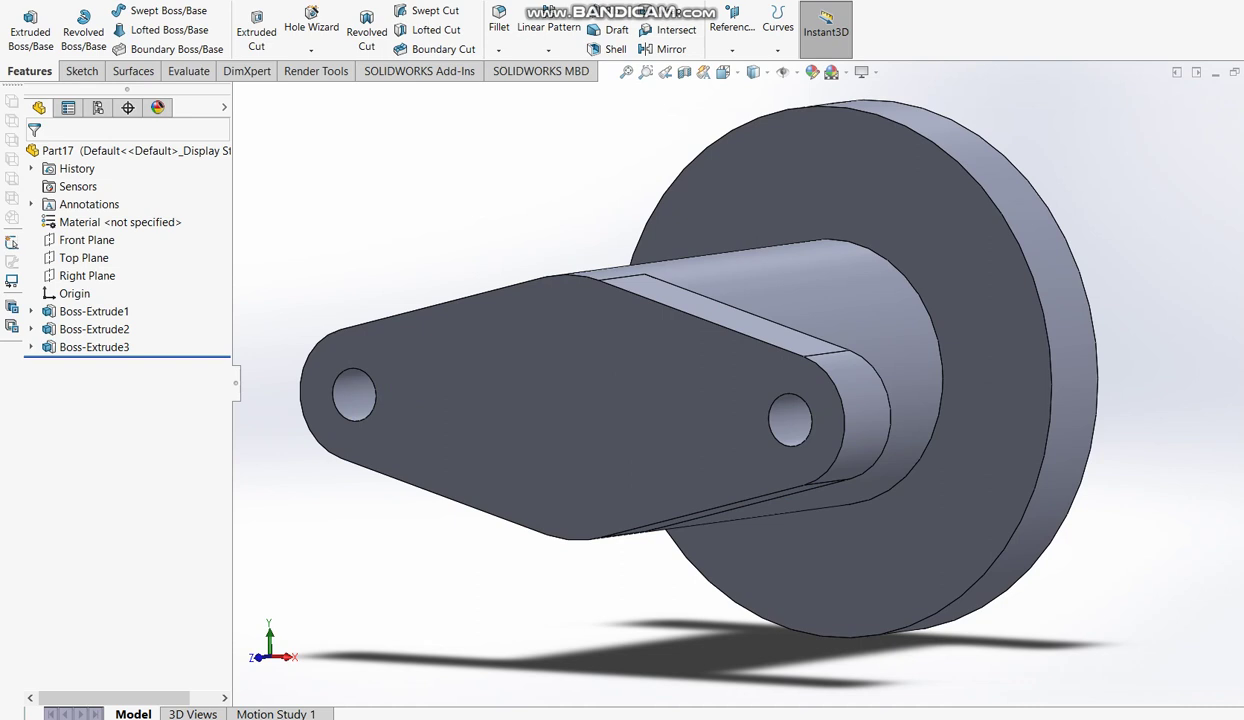
Step: Switch the pen to Blue and circle the 35 and Ø12 dimensions on the reference drawing
key(alt+Tab)
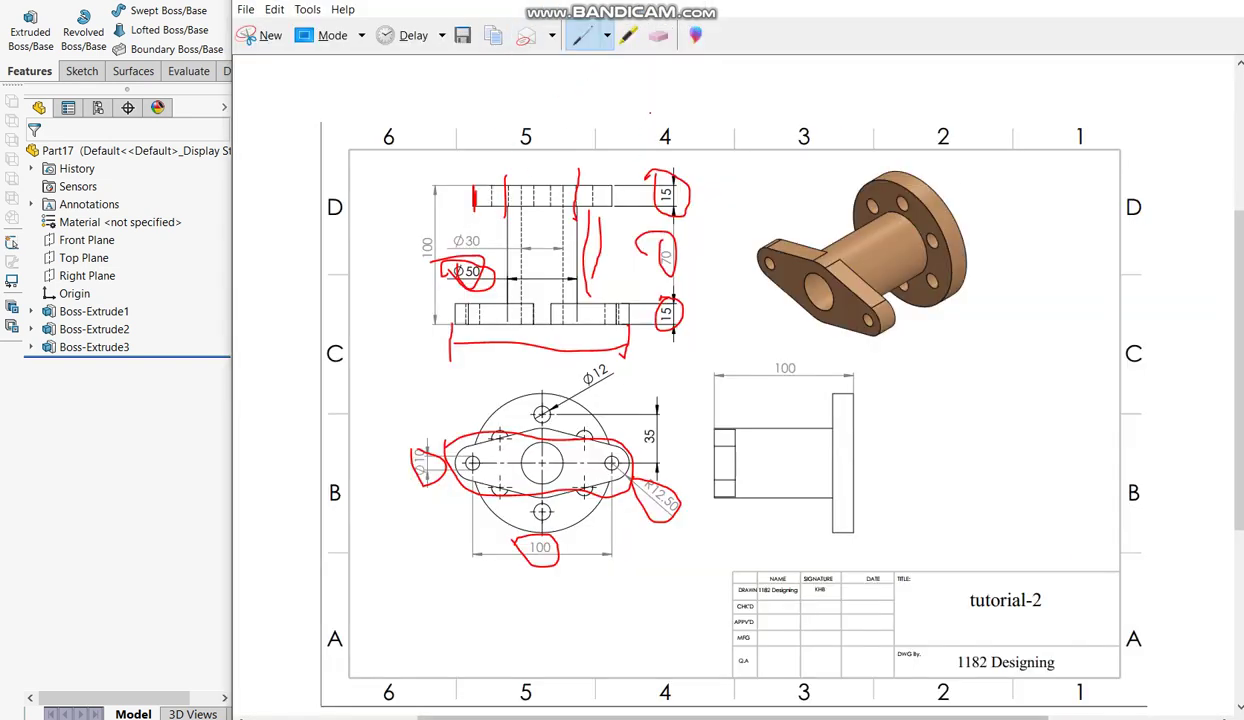
click(606, 36)
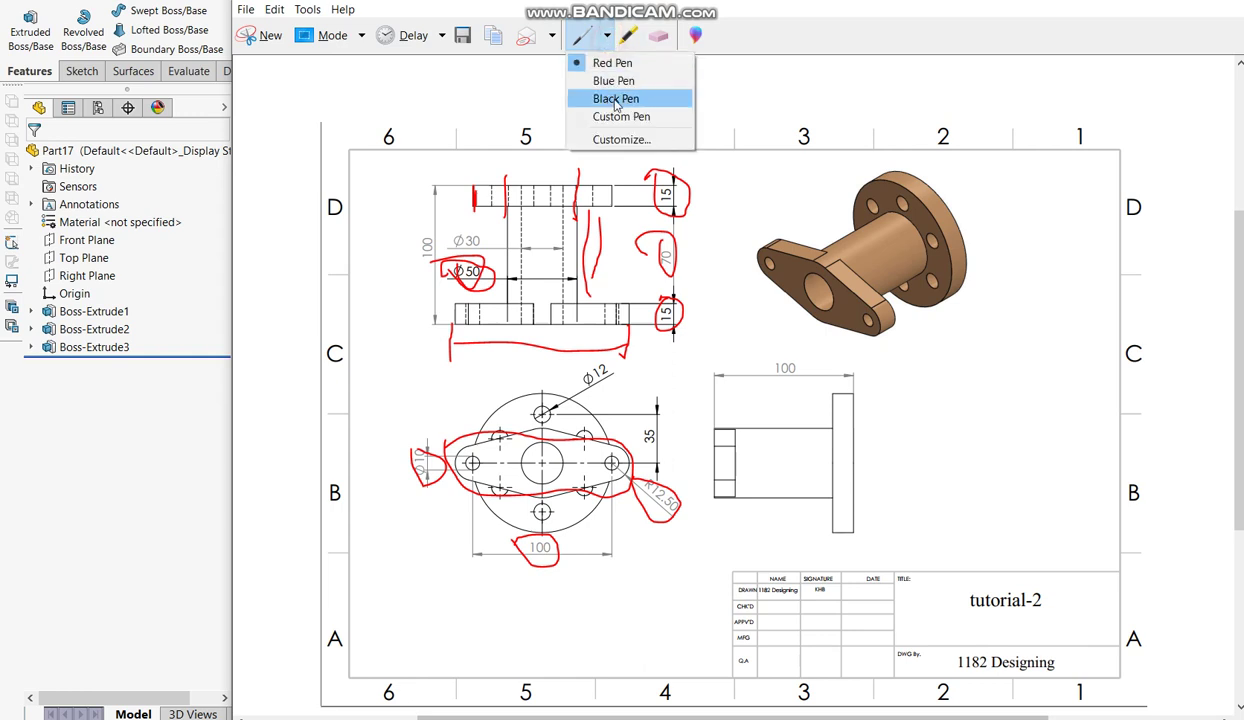
click(614, 82)
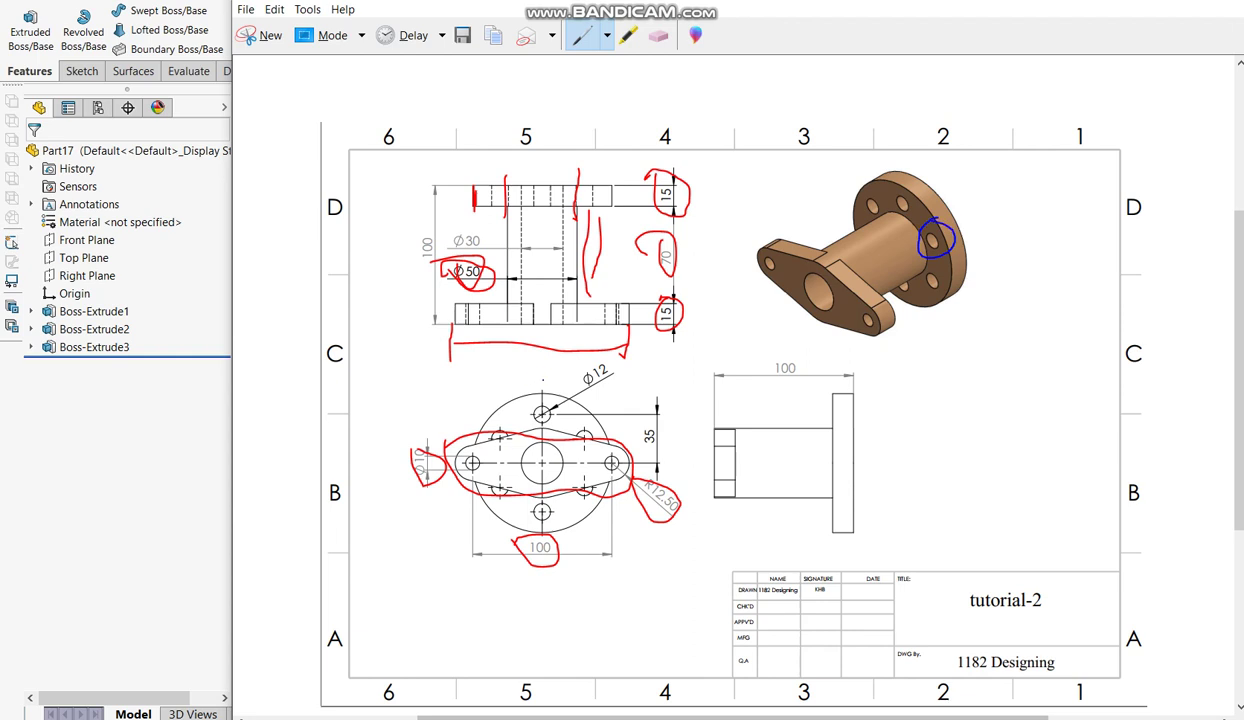
drag(641, 410, 652, 474)
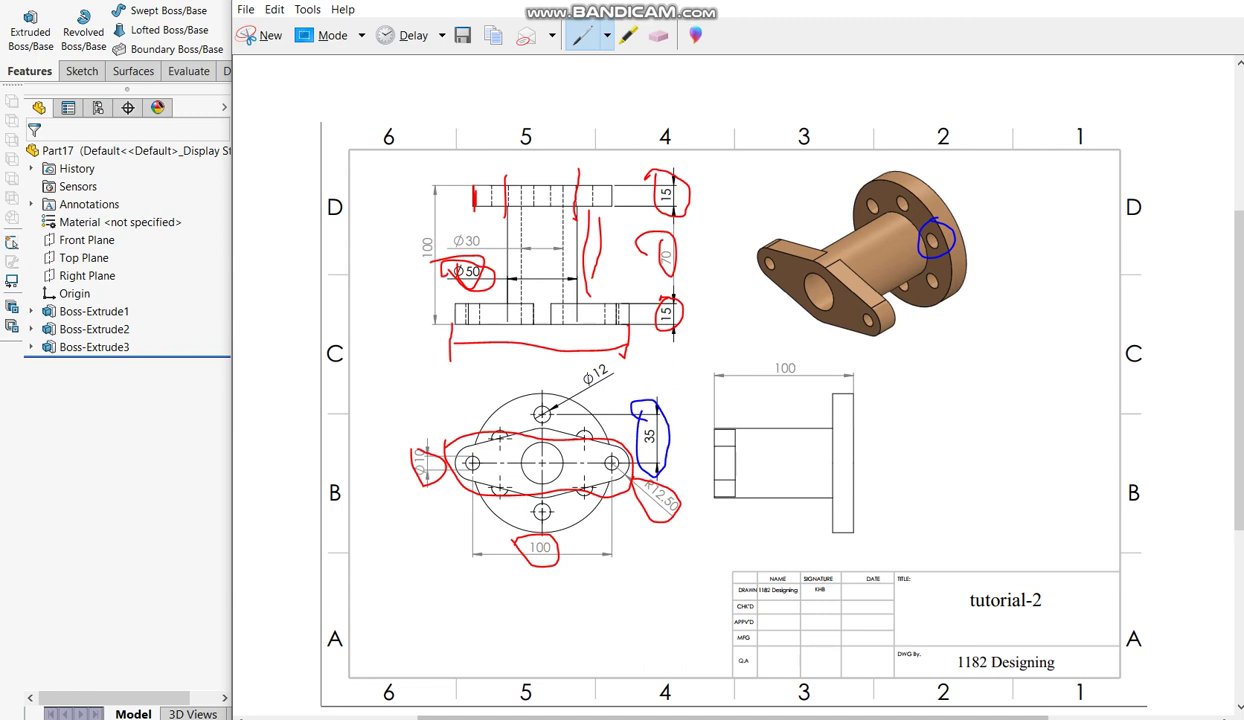
drag(581, 368, 631, 368)
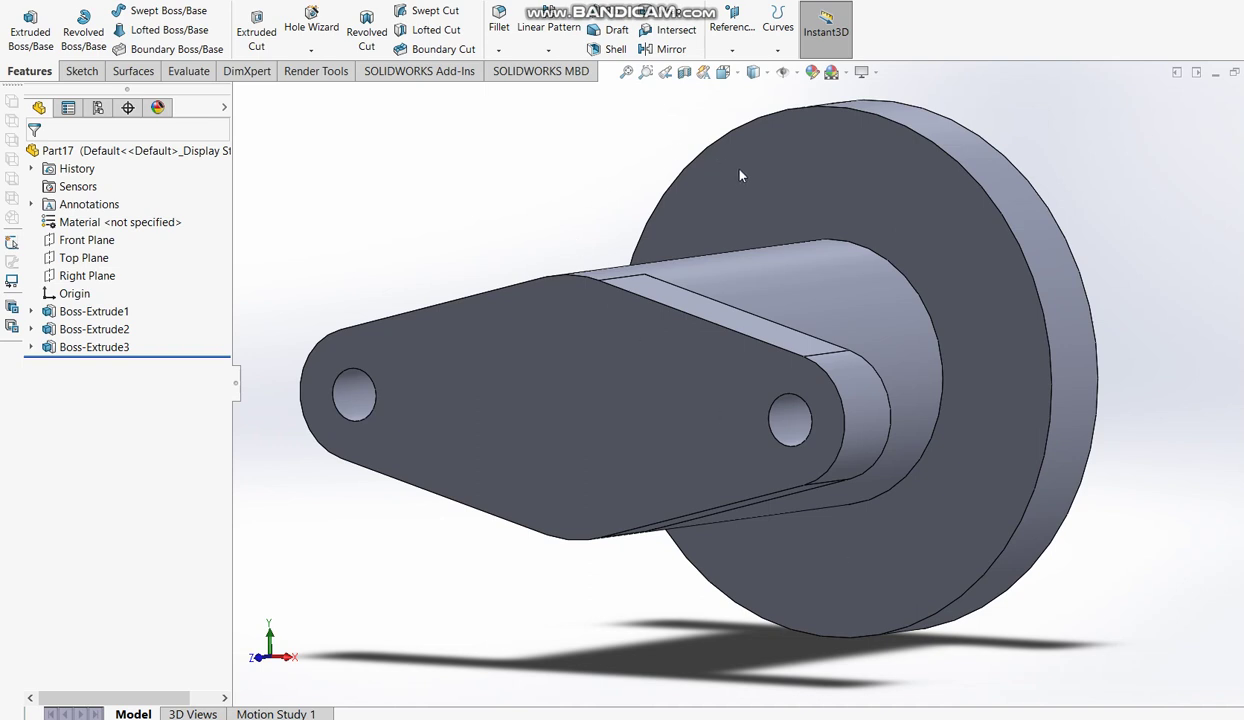
click(740, 175)
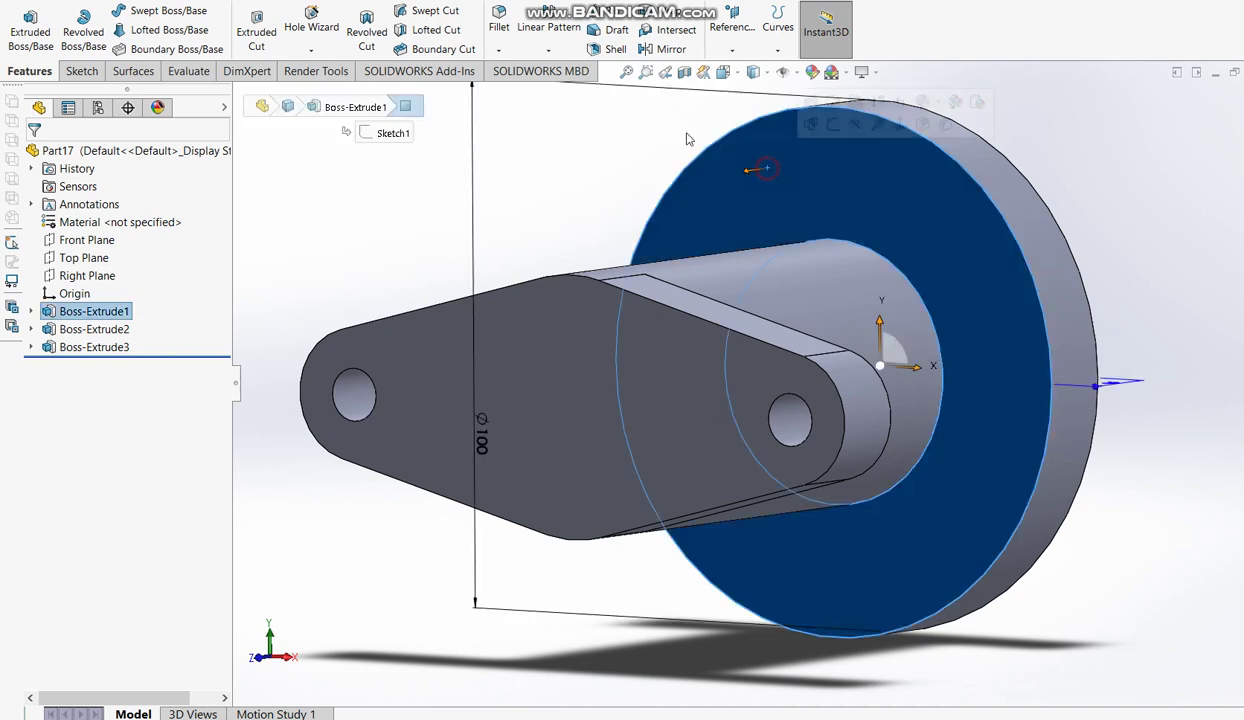
Step: Start a sketch on the disc face and draw a small circle above the centre
click(256, 27)
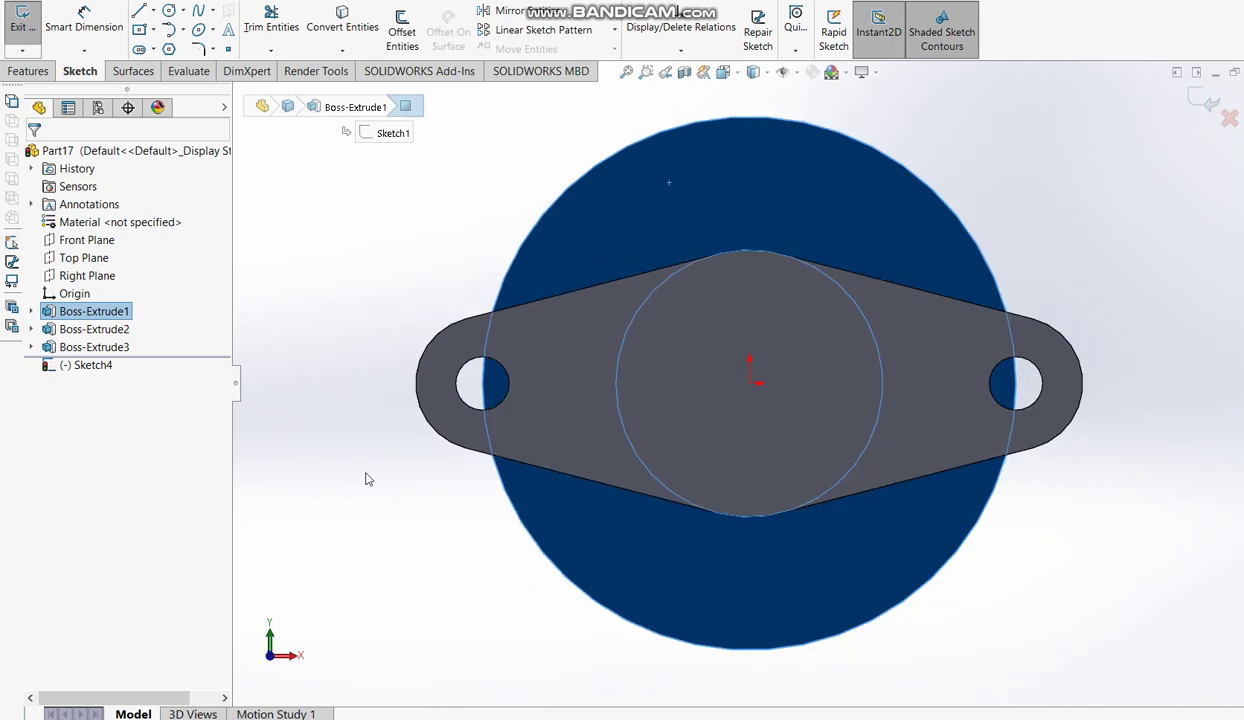
click(365, 485)
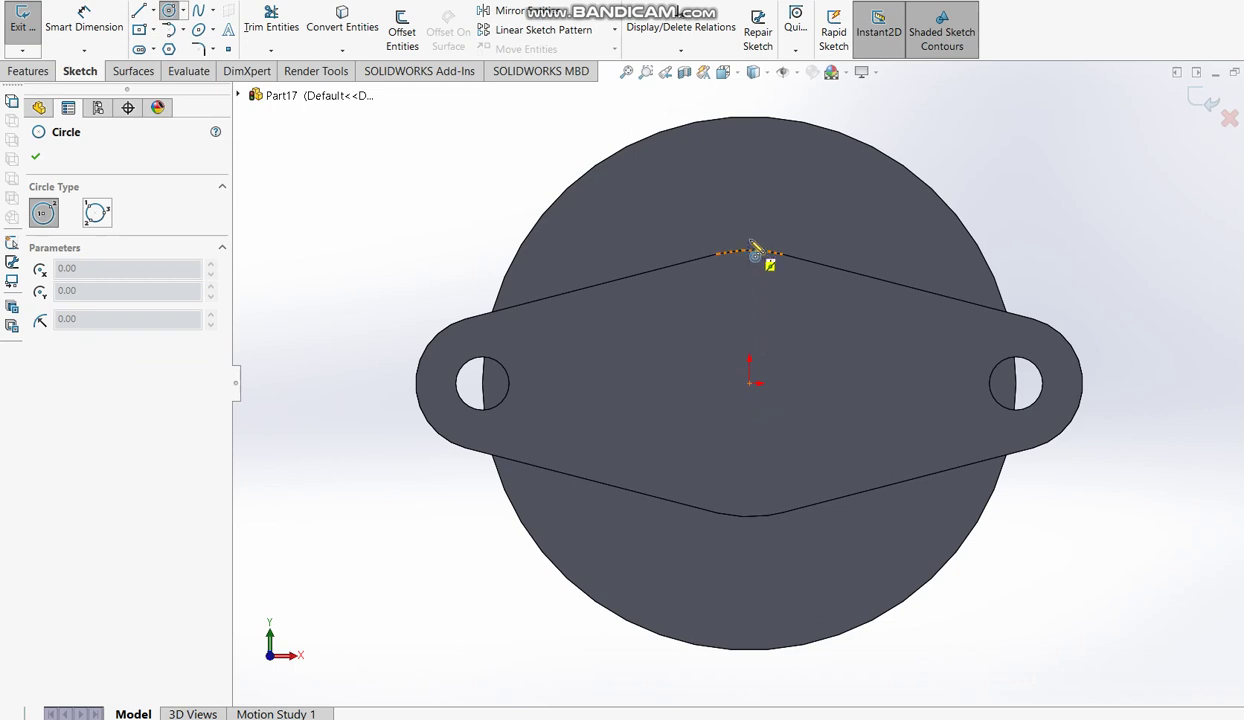
click(749, 210)
click(749, 248)
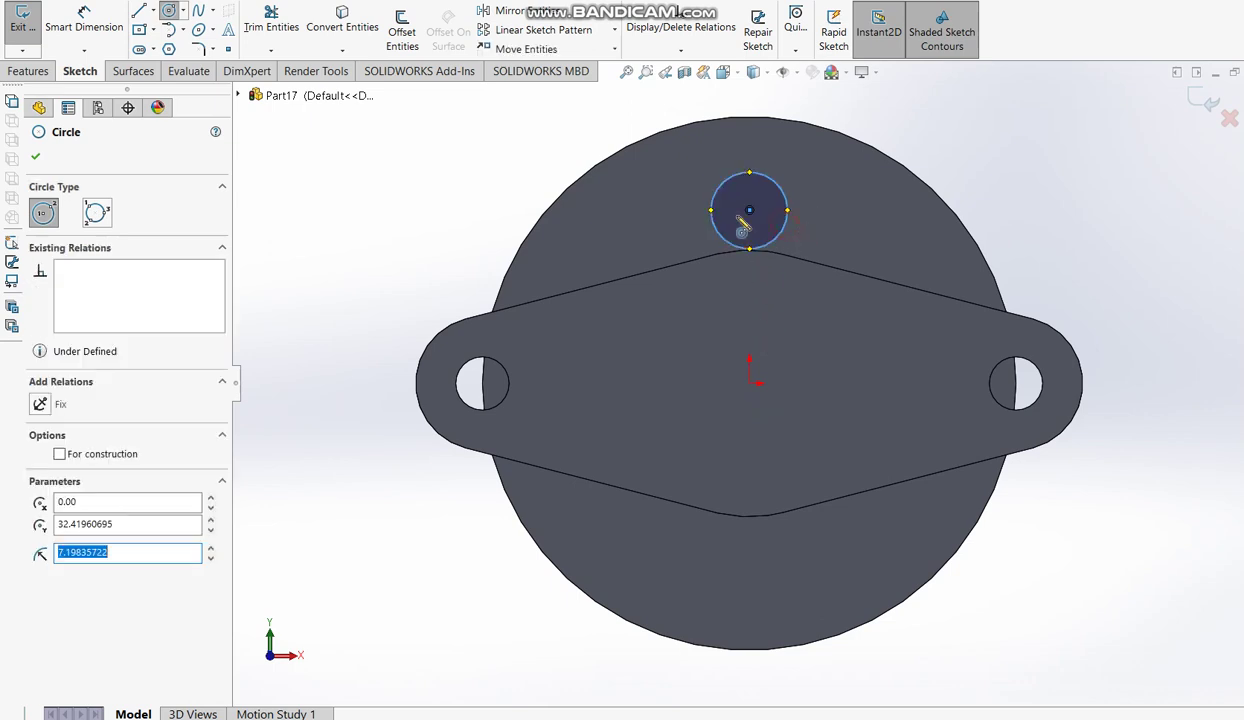
Step: Dimension the circle to Ø12 and place its centre 35 mm above the origin
click(80, 10)
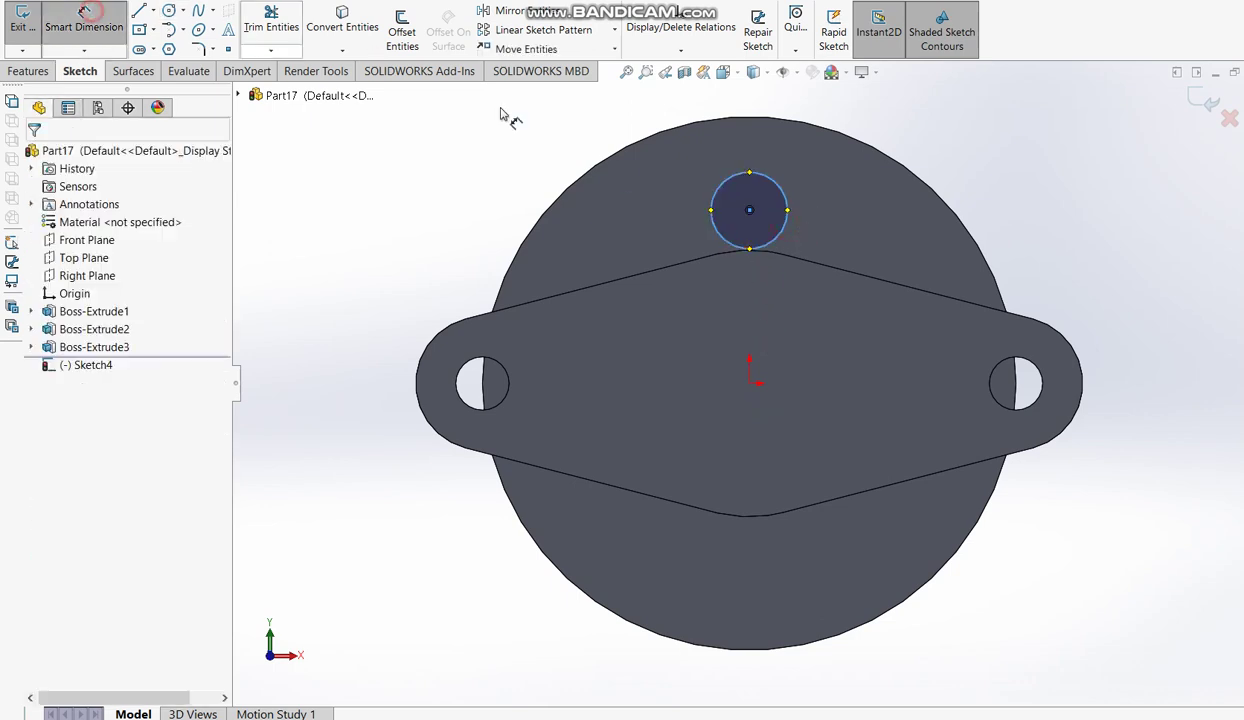
click(789, 200)
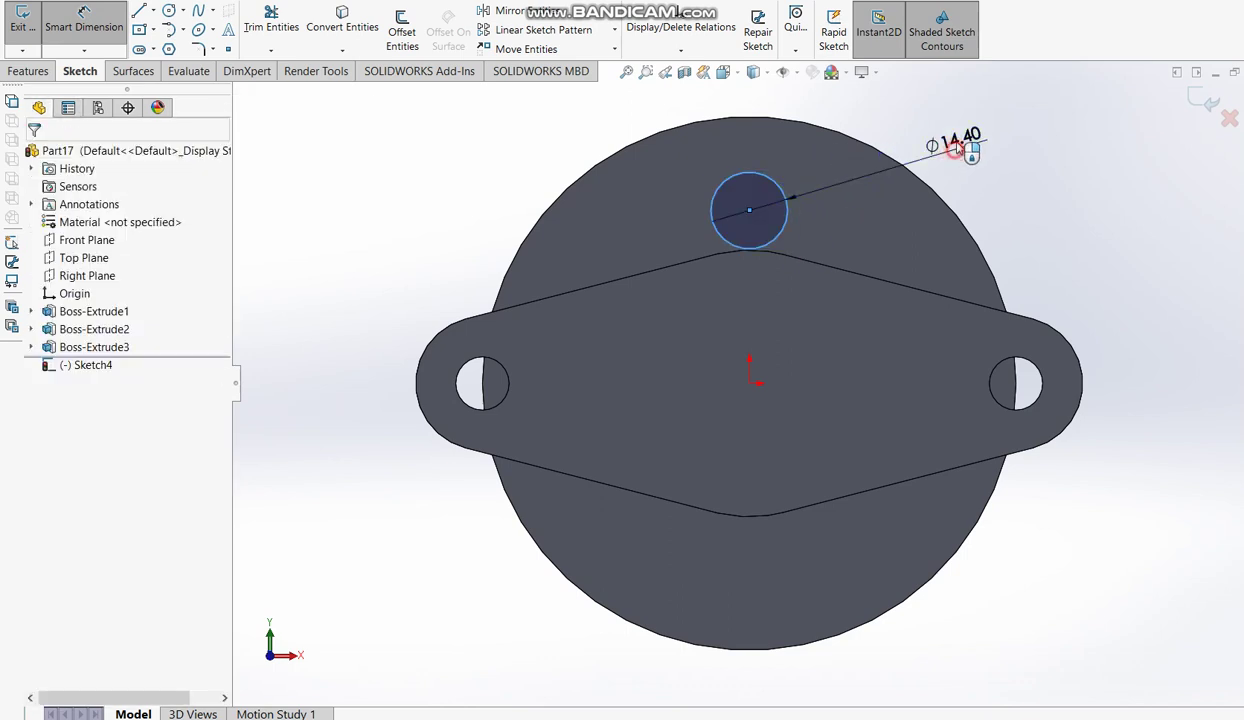
click(960, 148)
text(12)
key(Return)
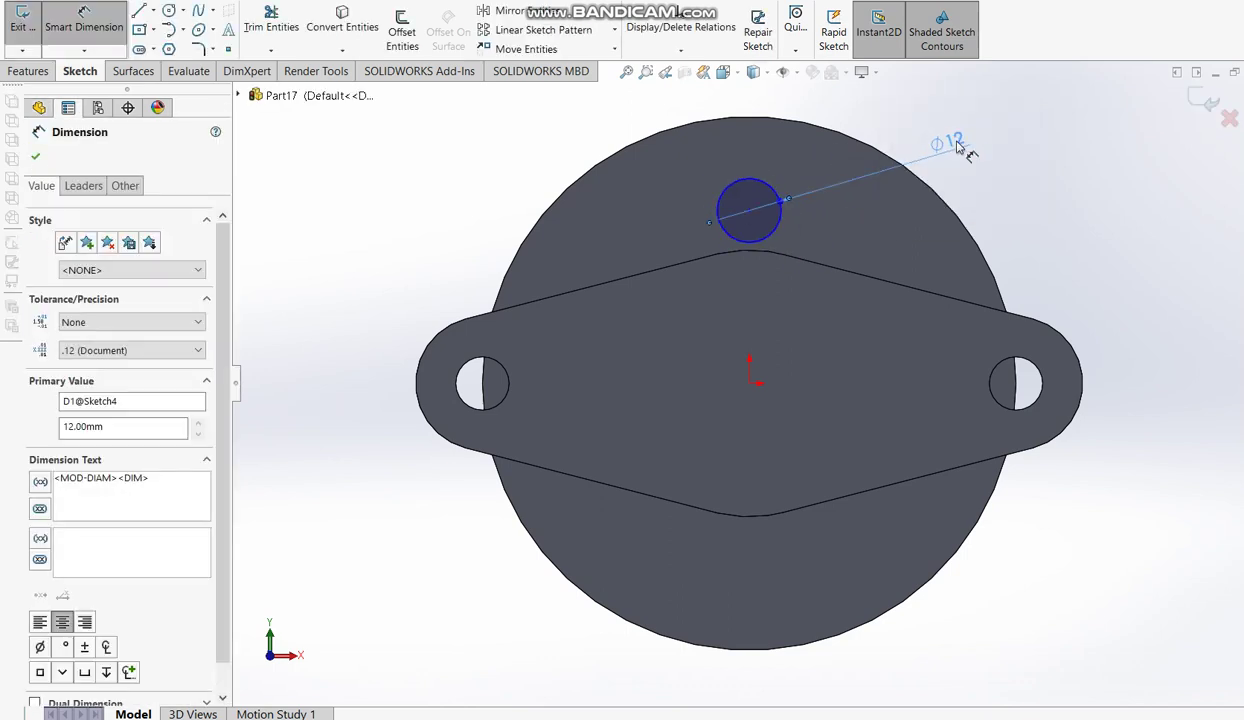
click(749, 380)
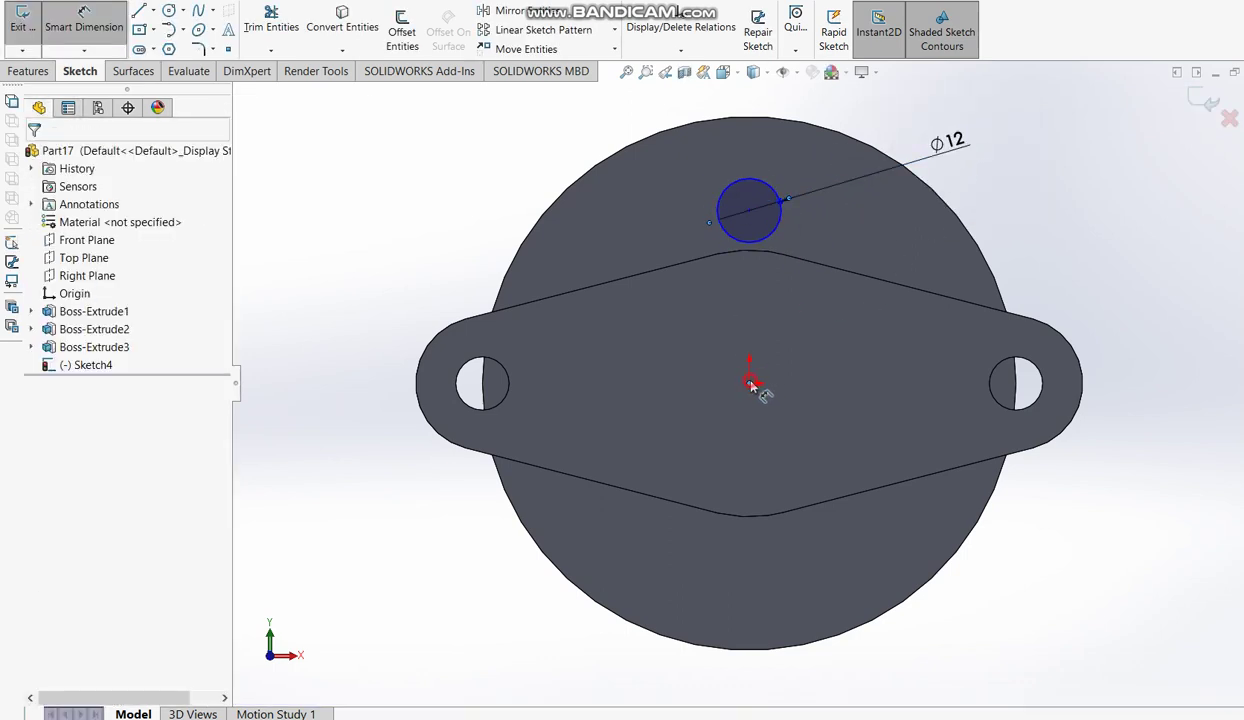
click(778, 230)
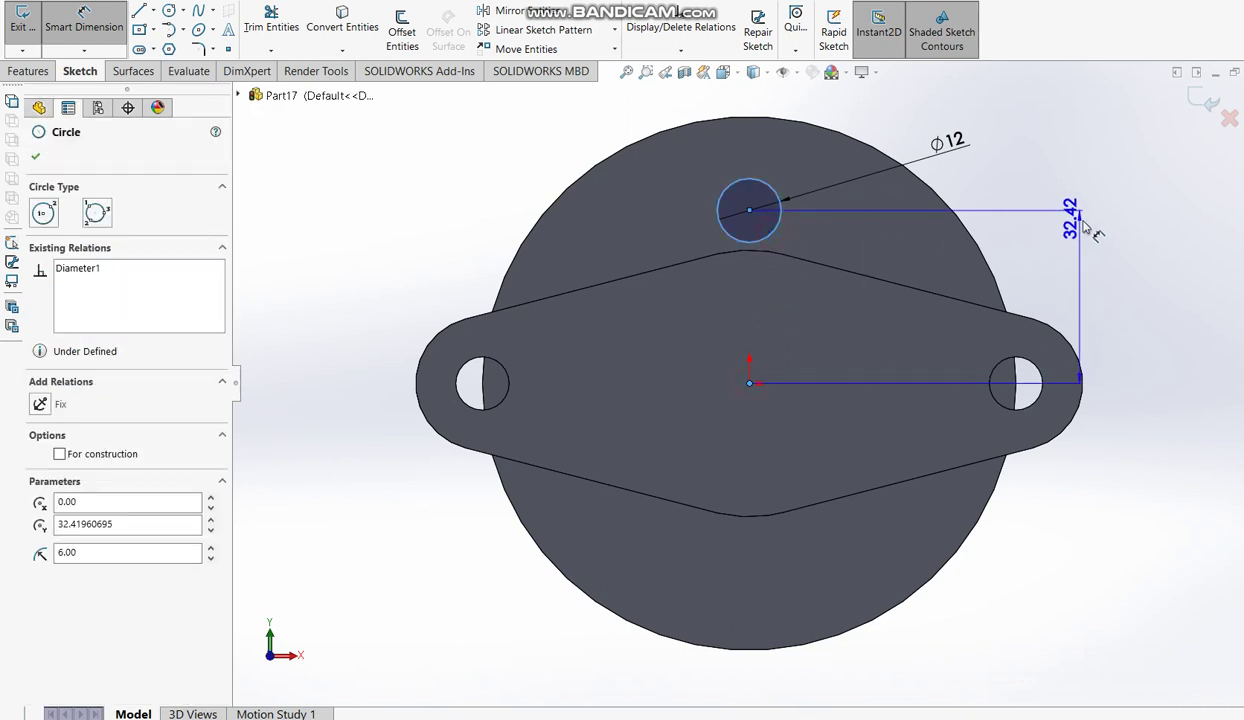
click(1085, 225)
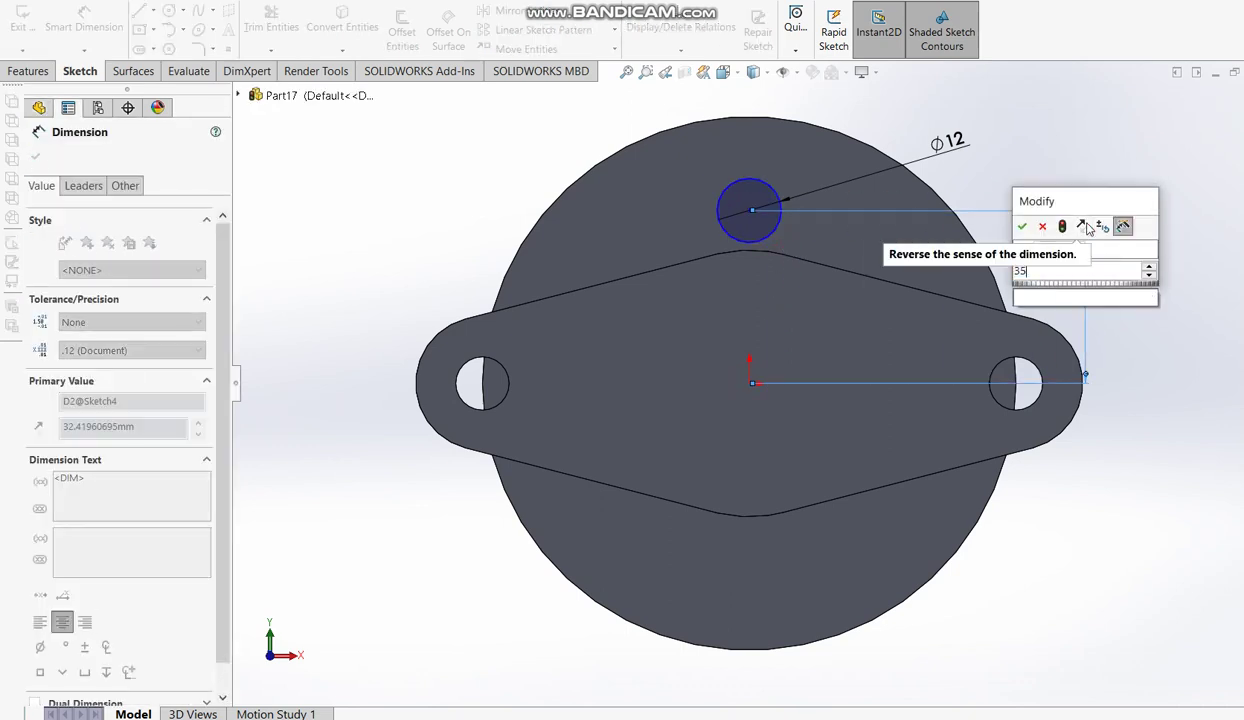
key(Return)
key(Escape)
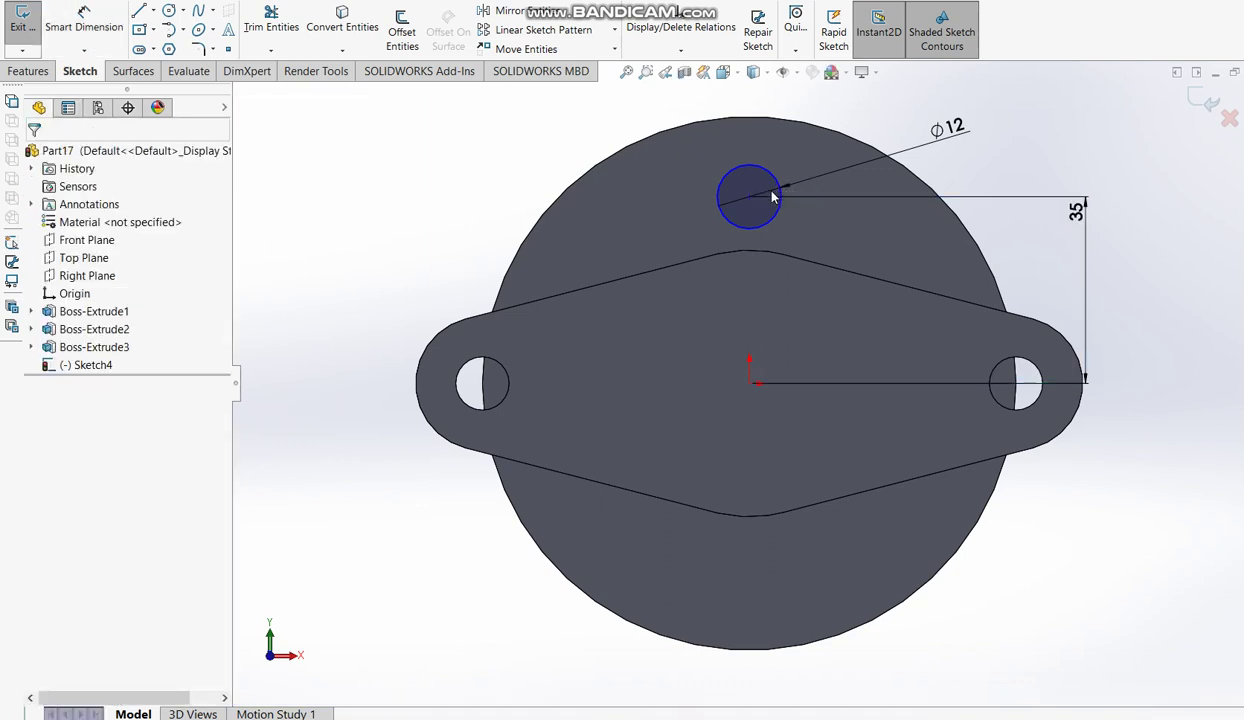
click(768, 212)
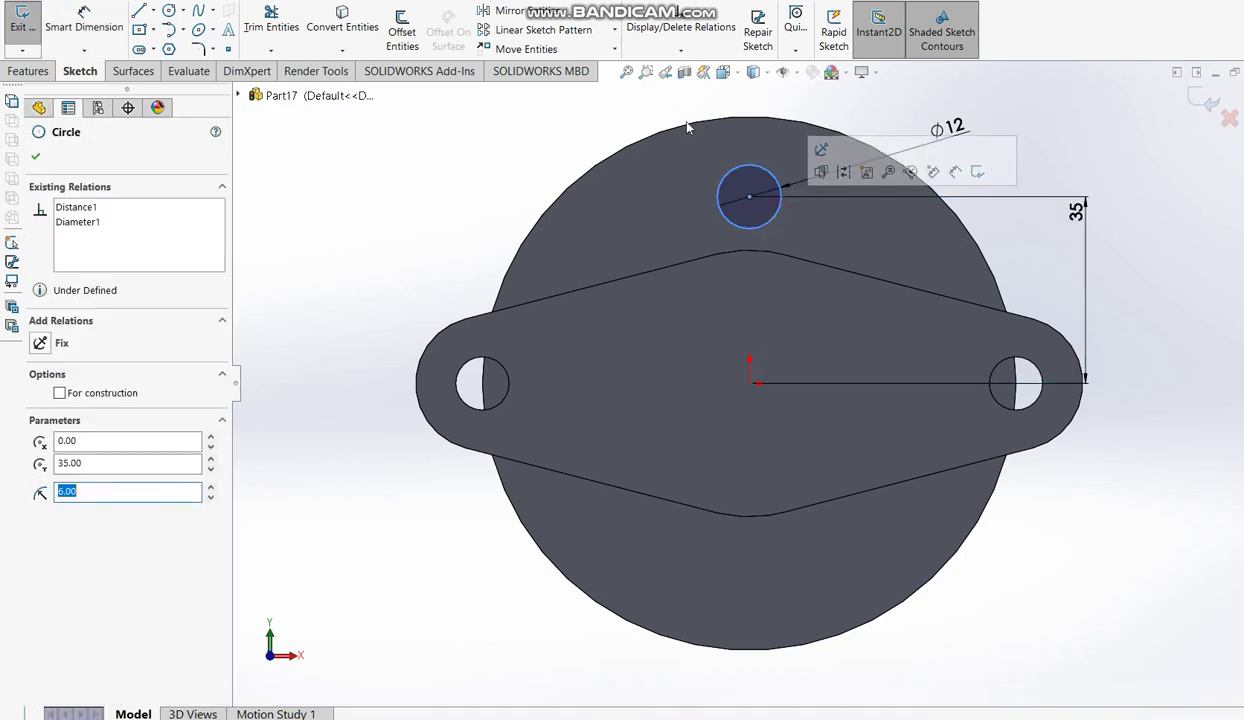
Step: Circularly pattern the Ø12 circle into six instances around the origin
click(613, 30)
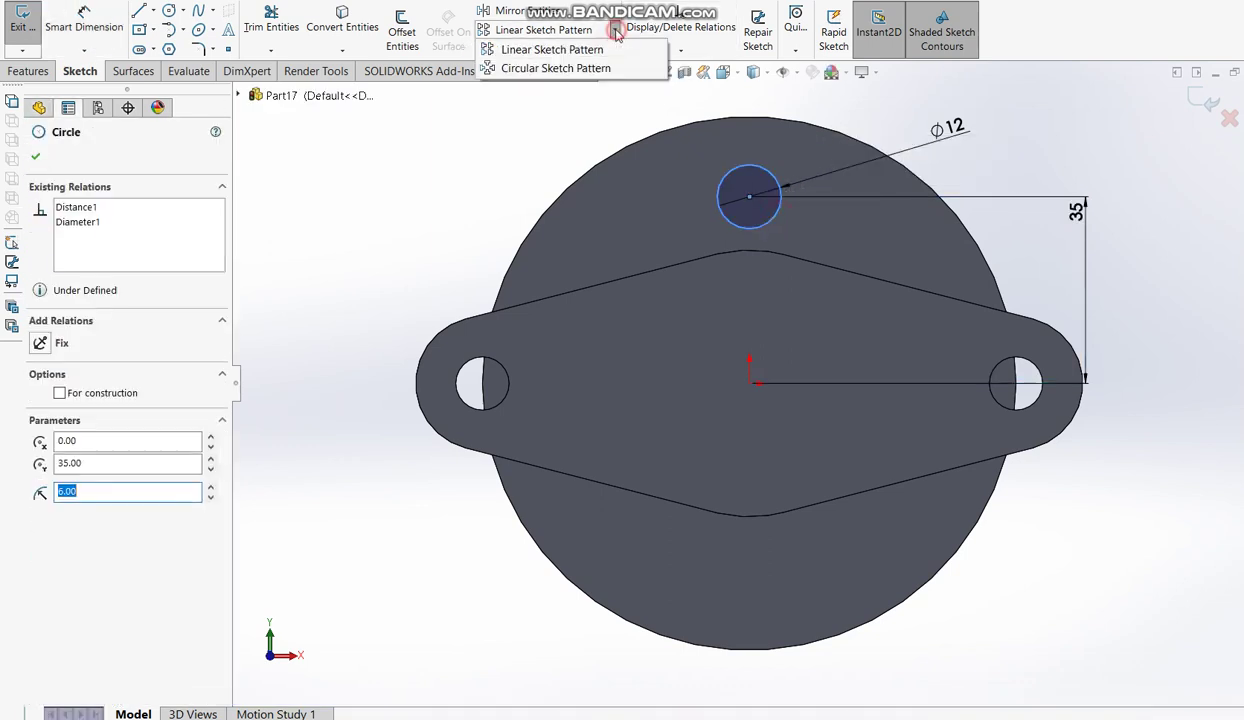
click(556, 68)
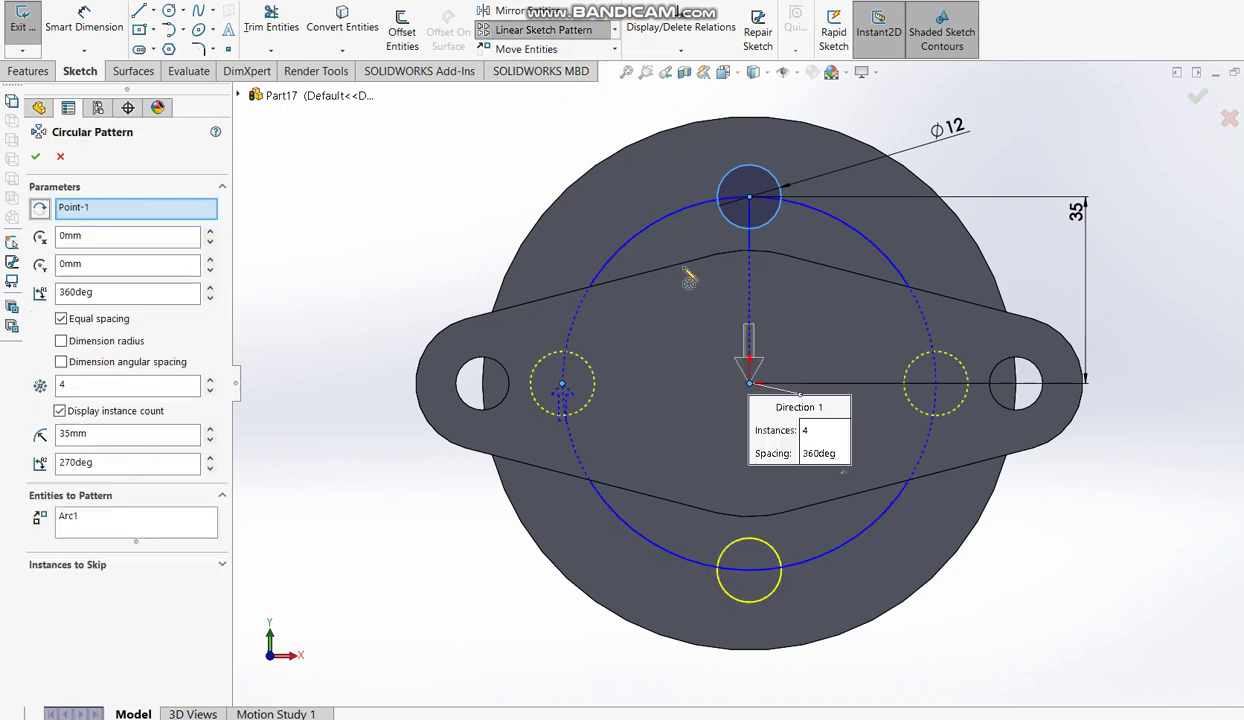
double_click(62, 387)
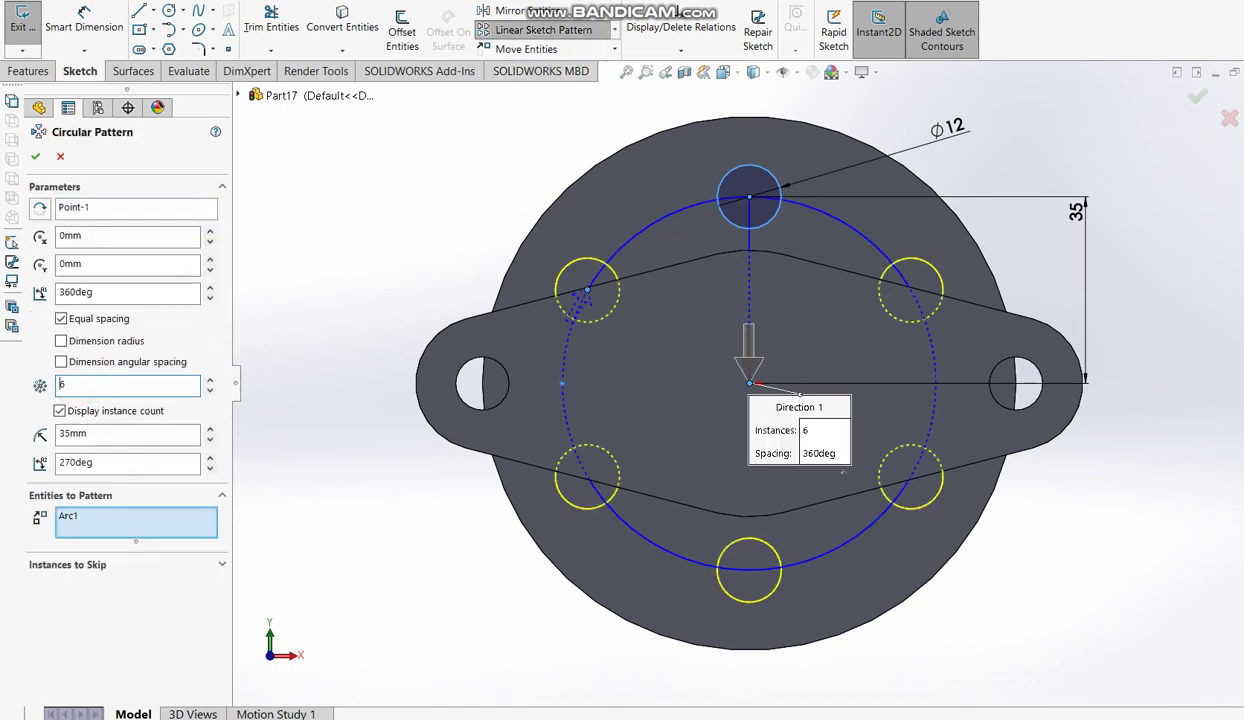
click(1198, 95)
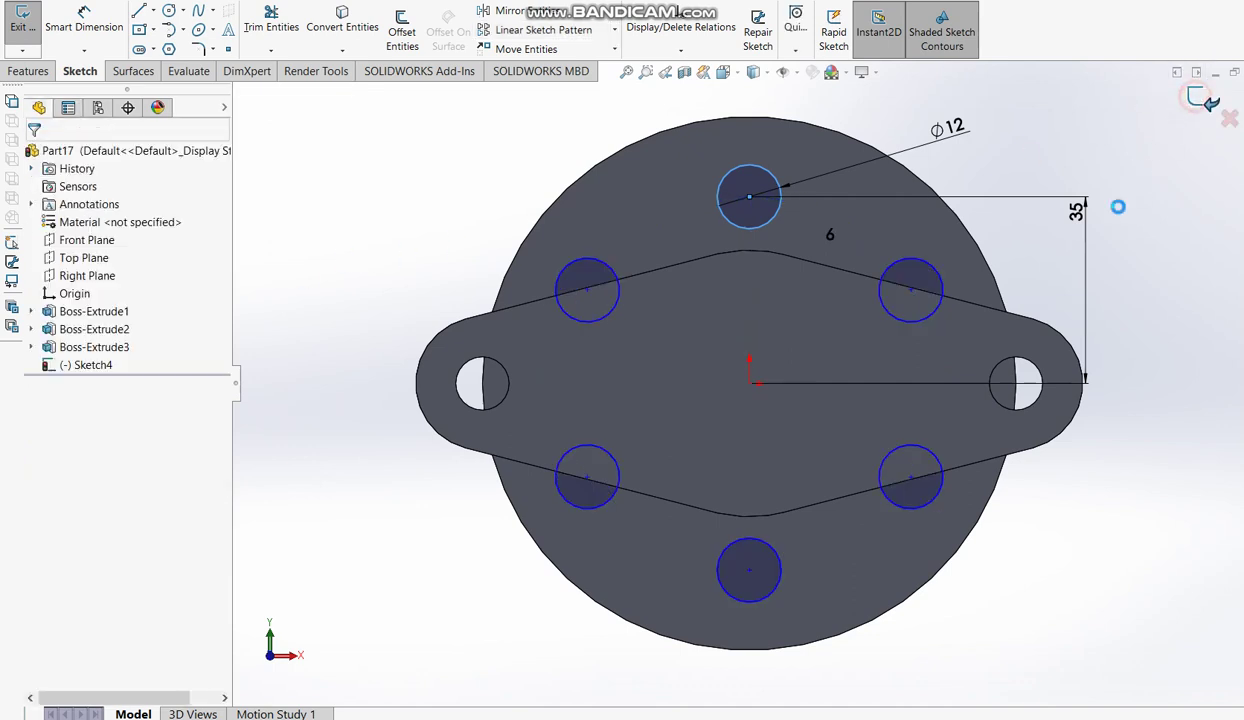
Step: Extrude-cut the six circles Up To Surface at the flange's front face
key(e)
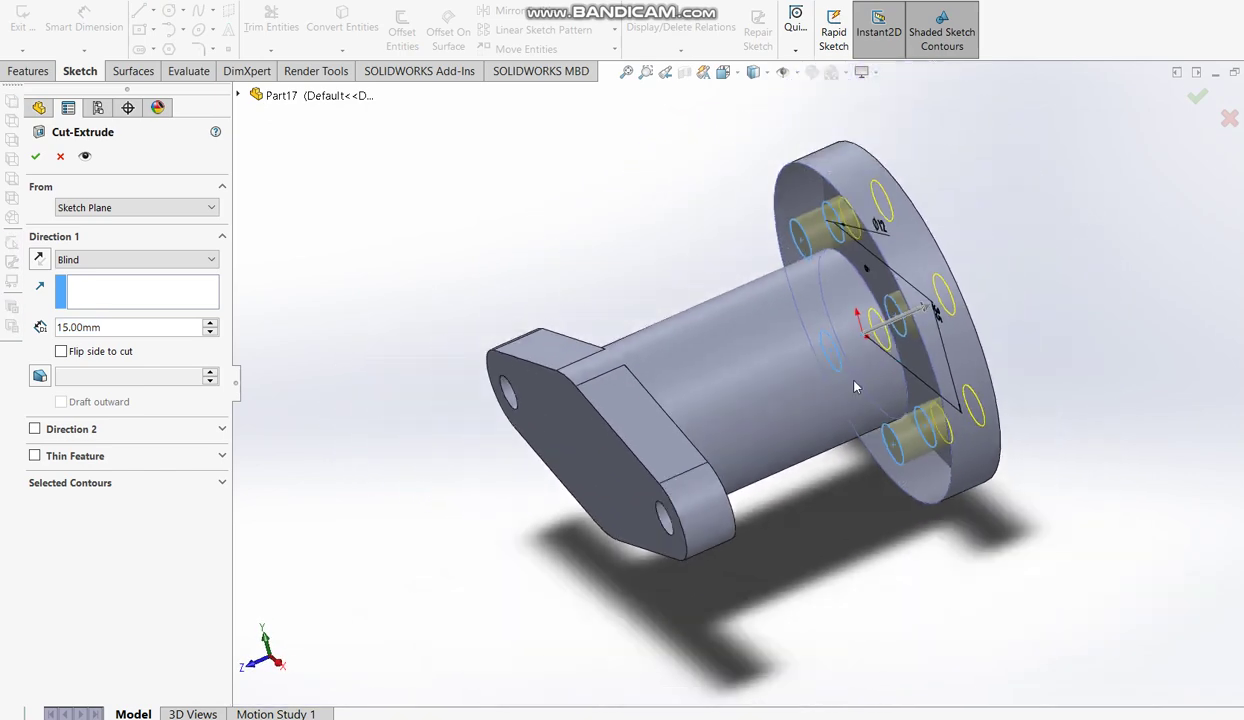
middle_drag(650, 380, 838, 378)
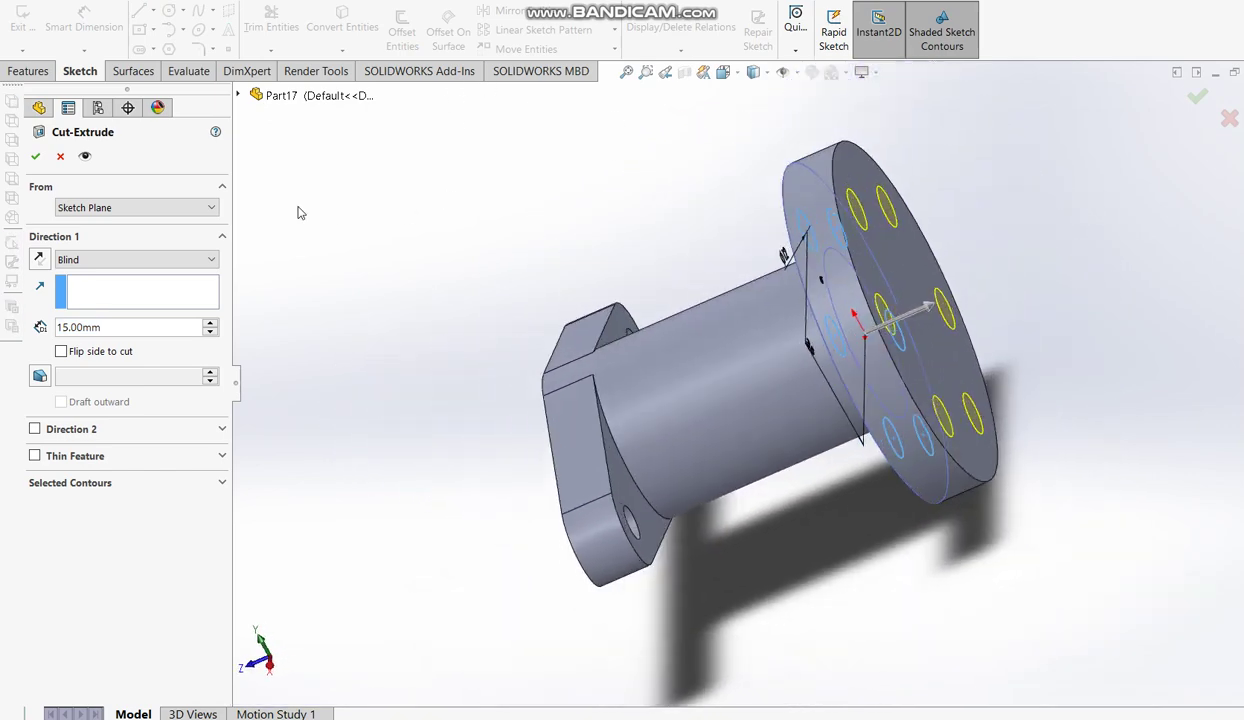
click(100, 260)
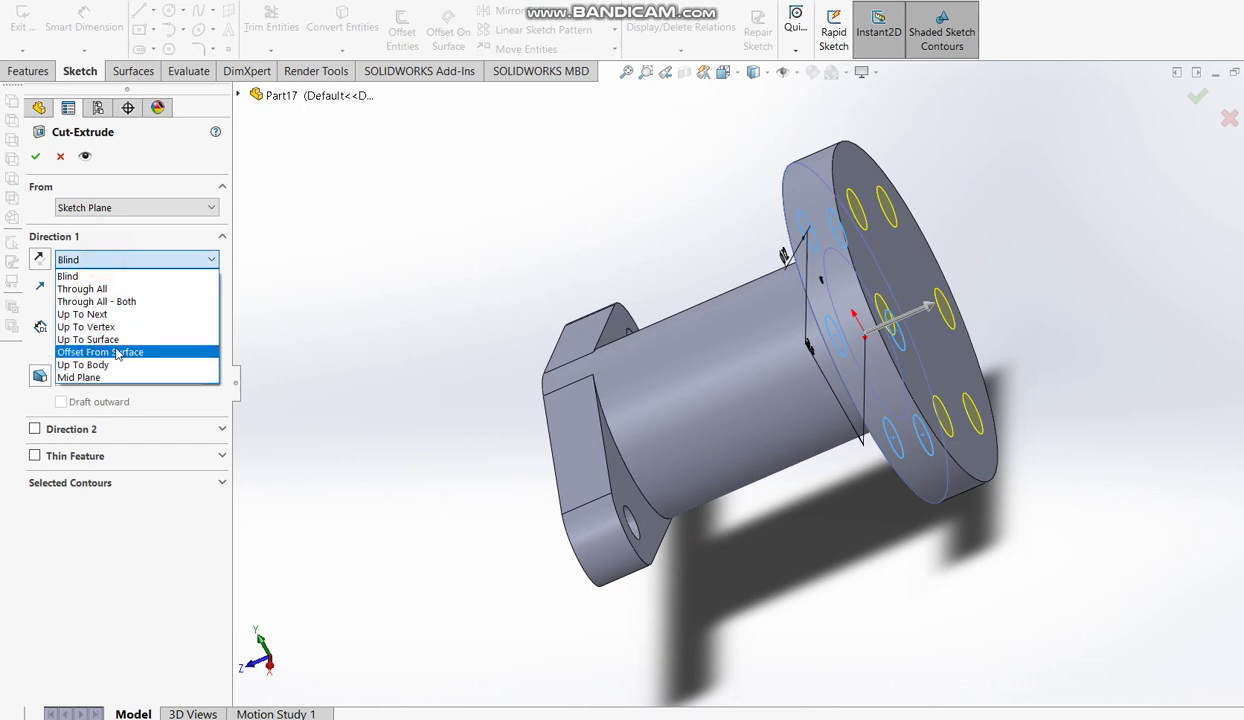
click(115, 340)
click(912, 279)
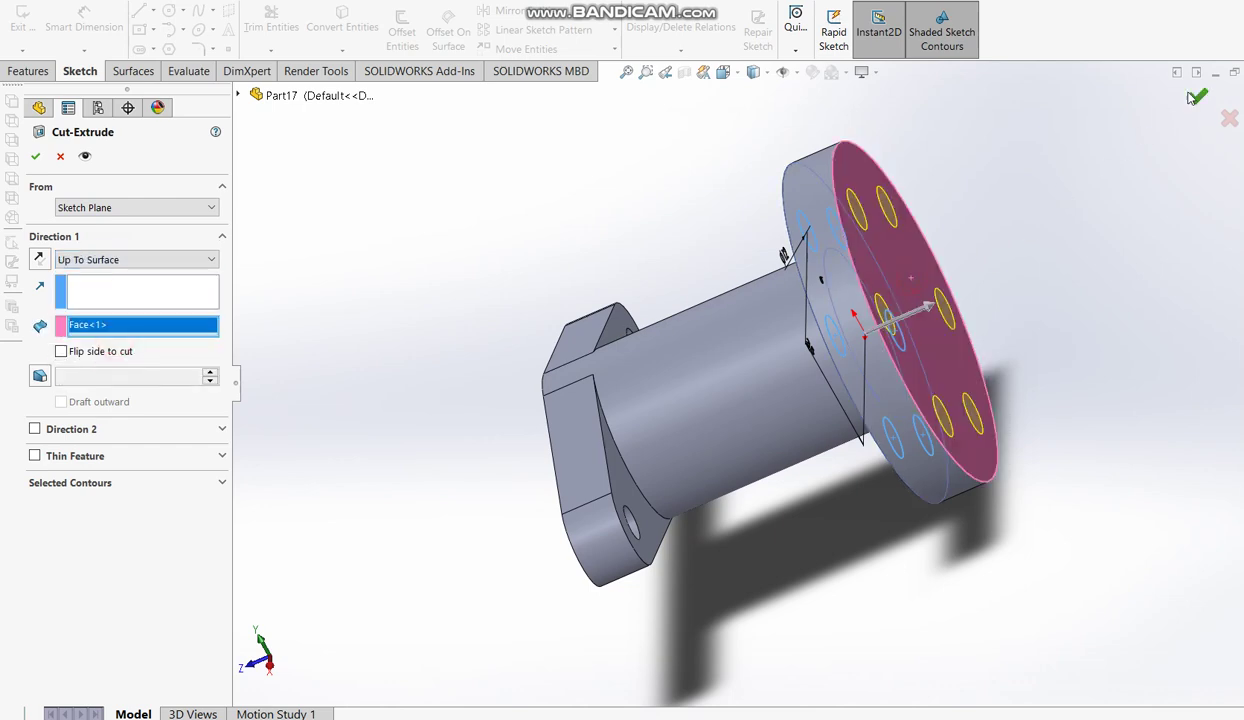
click(1198, 95)
middle_drag(1150, 205, 1011, 216)
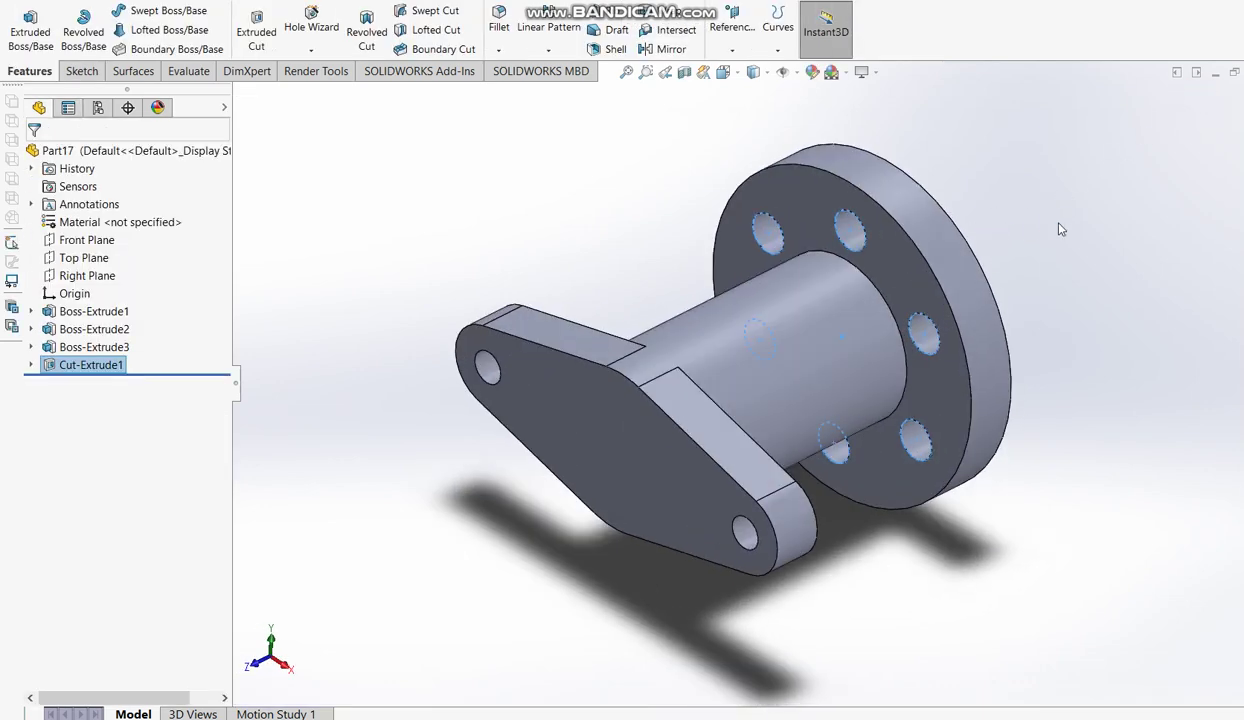
Step: Orbit the model to inspect the flange with its new bolt holes
middle_drag(777, 274, 666, 353)
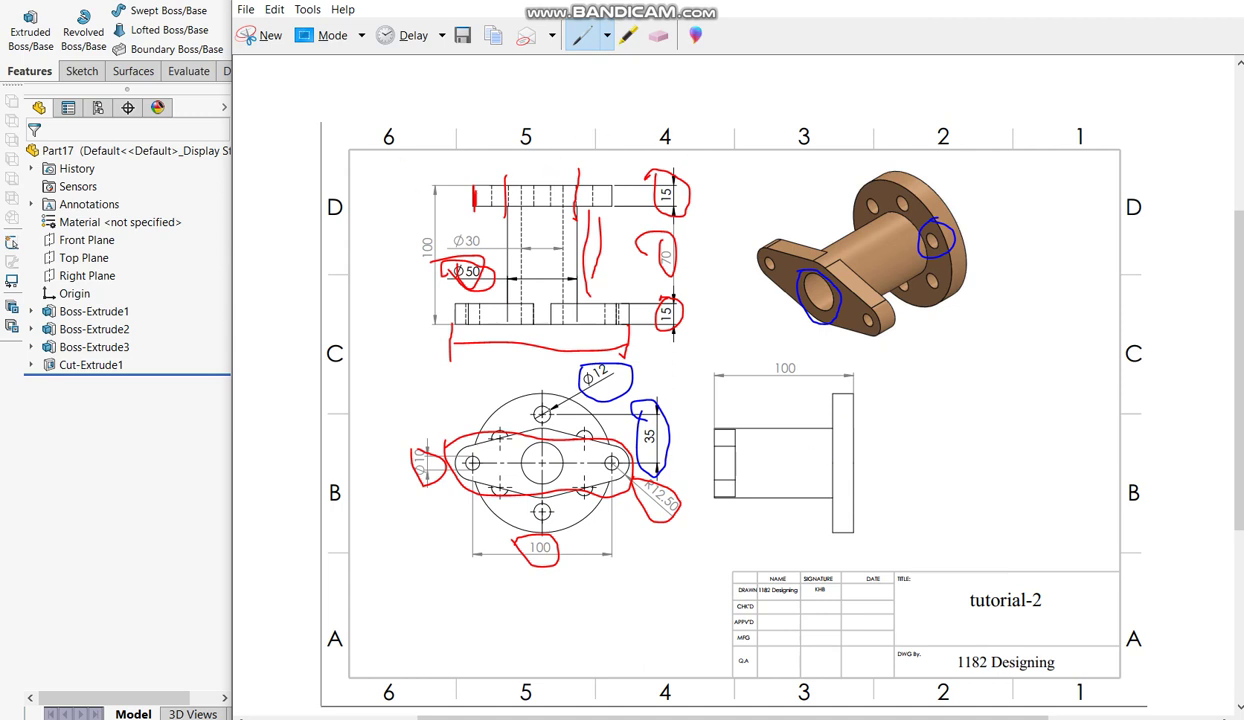
Step: Circle the Ø30 bore dimension on the reference drawing, then go back to SolidWorks
drag(451, 230, 467, 258)
click(893, 716)
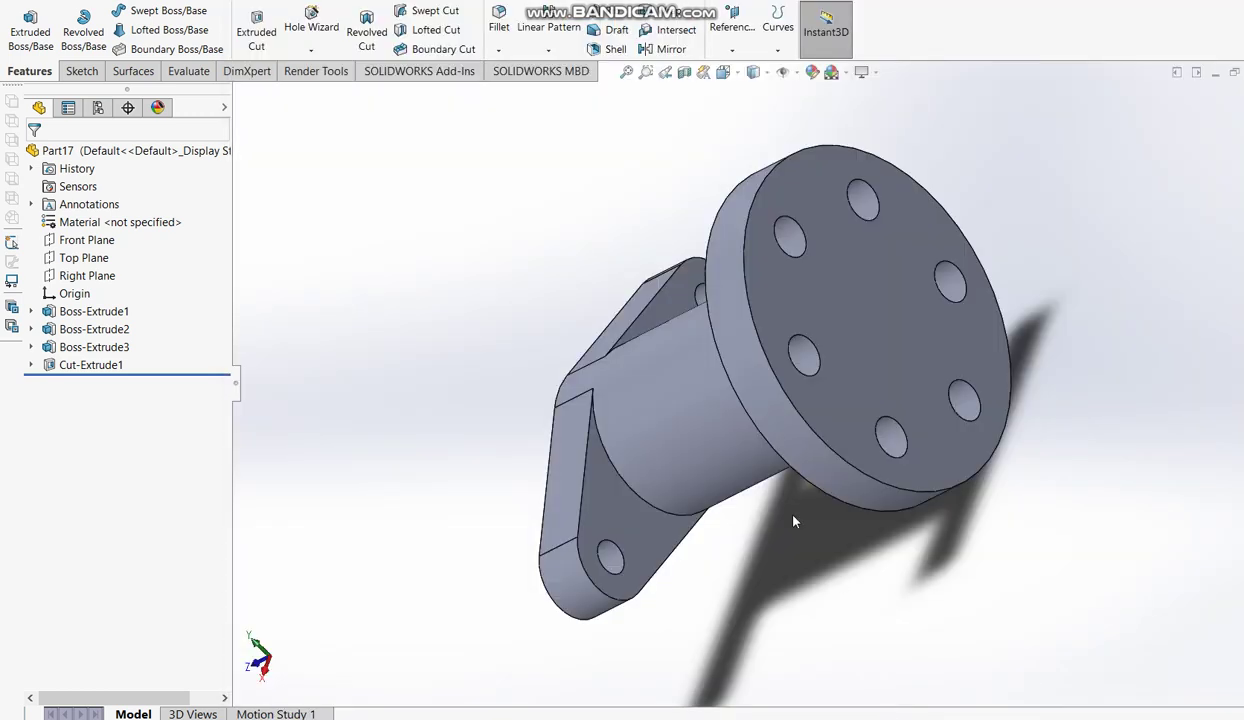
Step: Sketch a circle centred on the origin on the flange face and dimension it Ø30
click(256, 30)
click(872, 302)
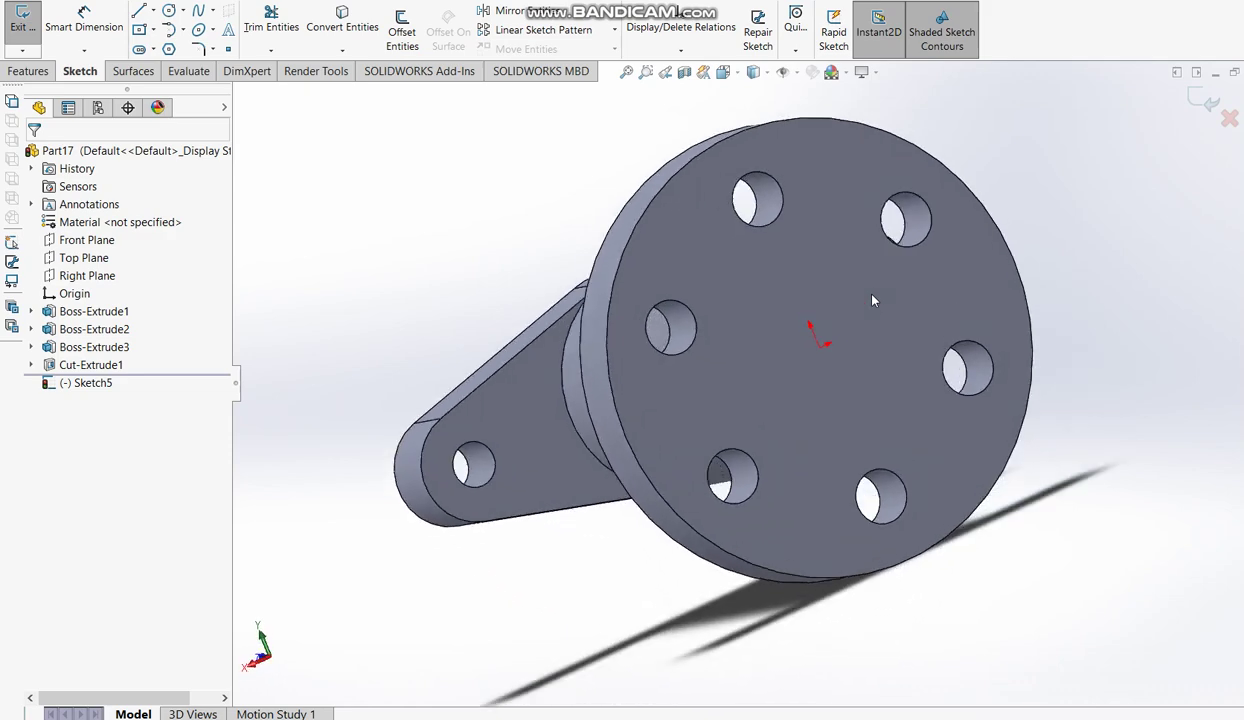
click(167, 12)
click(749, 382)
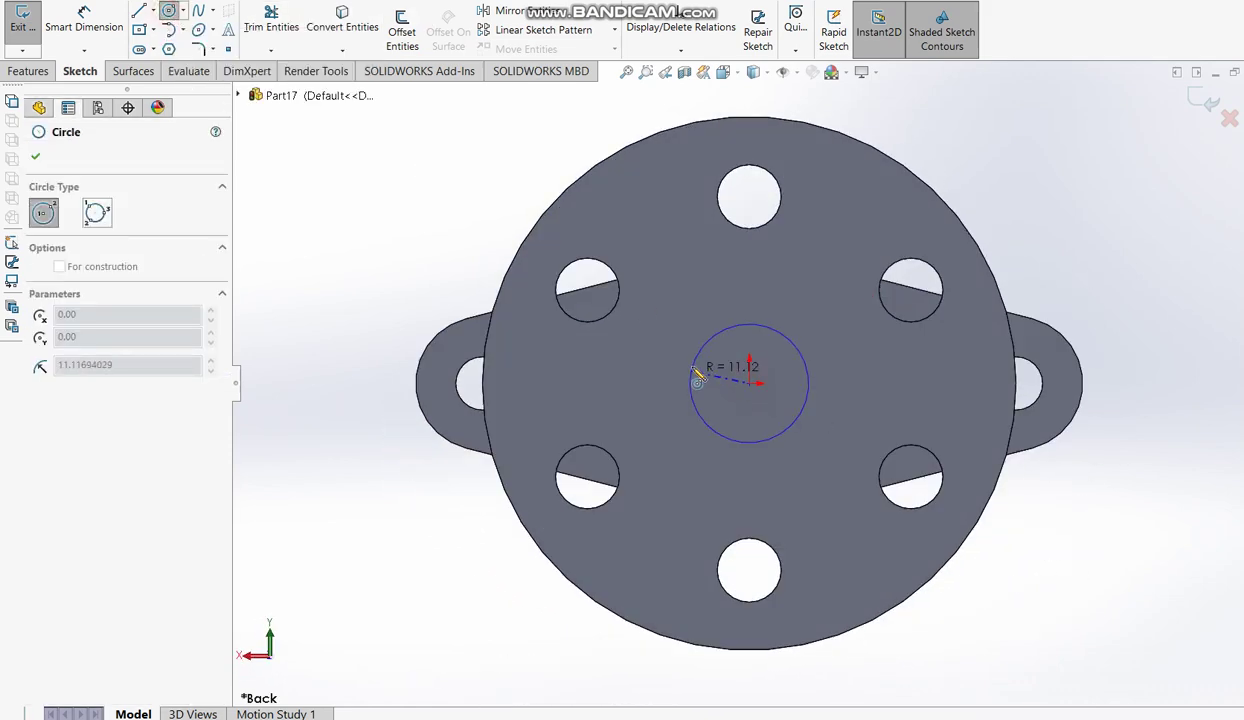
click(686, 355)
click(84, 20)
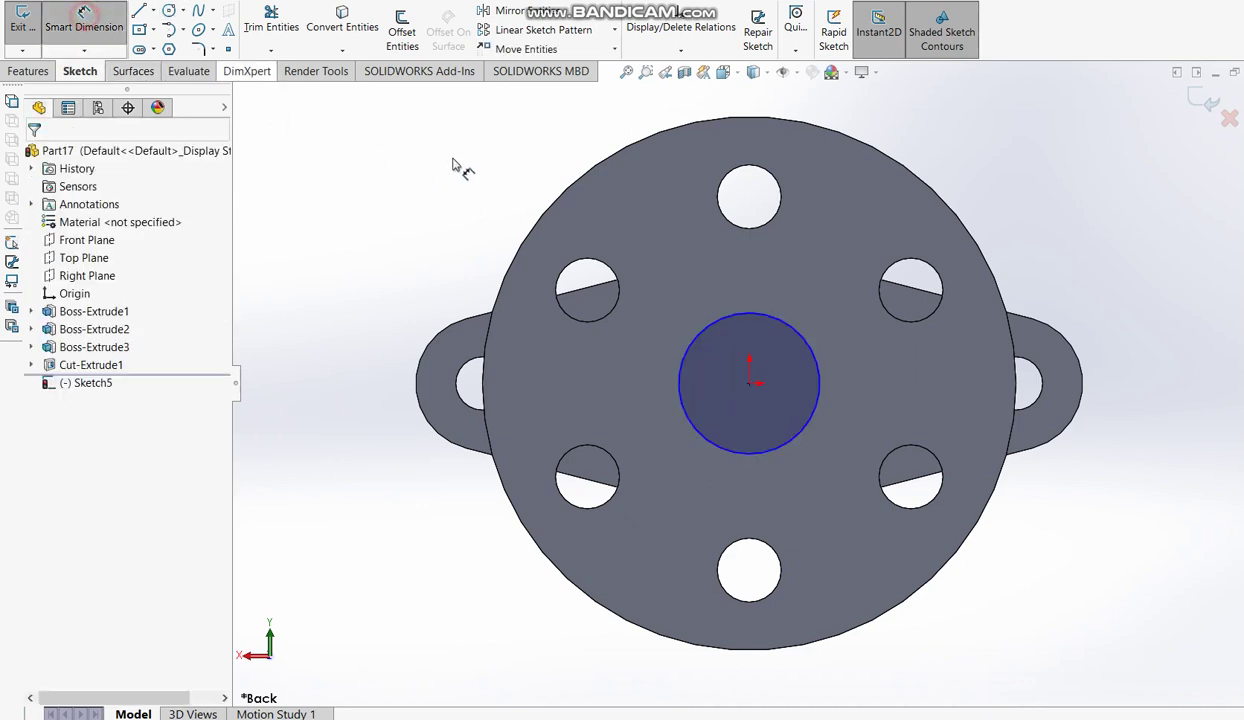
click(812, 420)
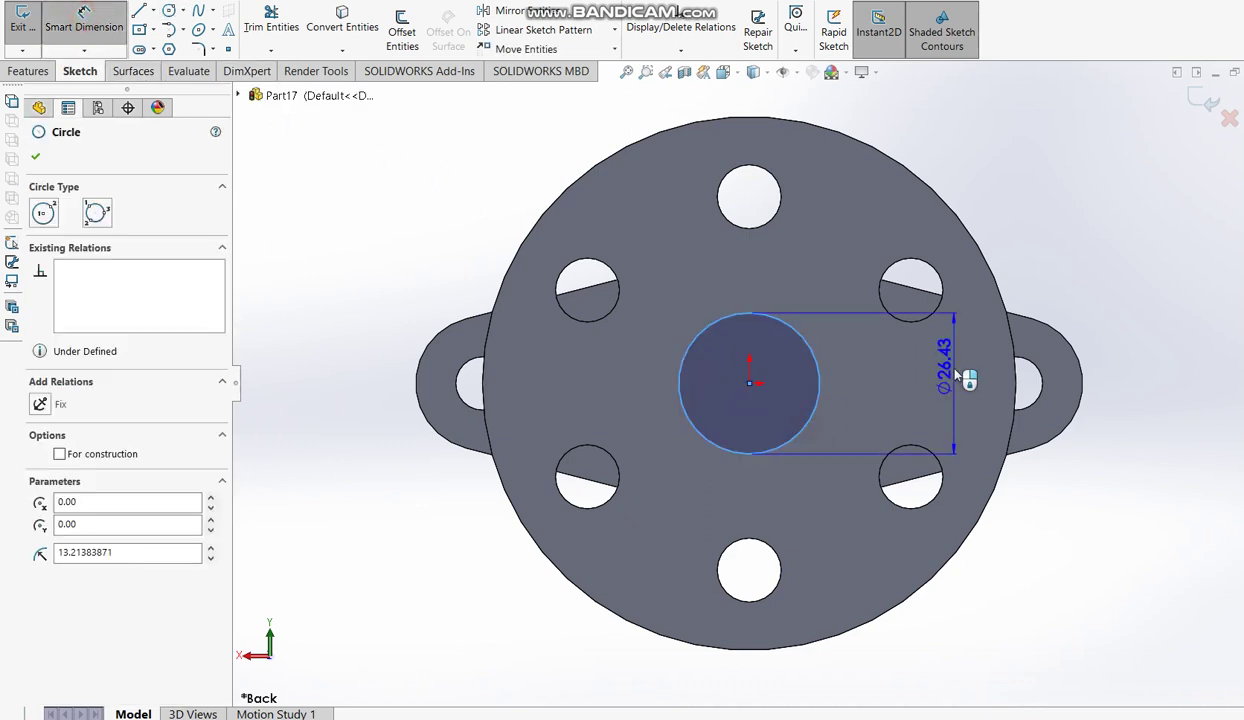
click(1103, 388)
text(30)
key(Return)
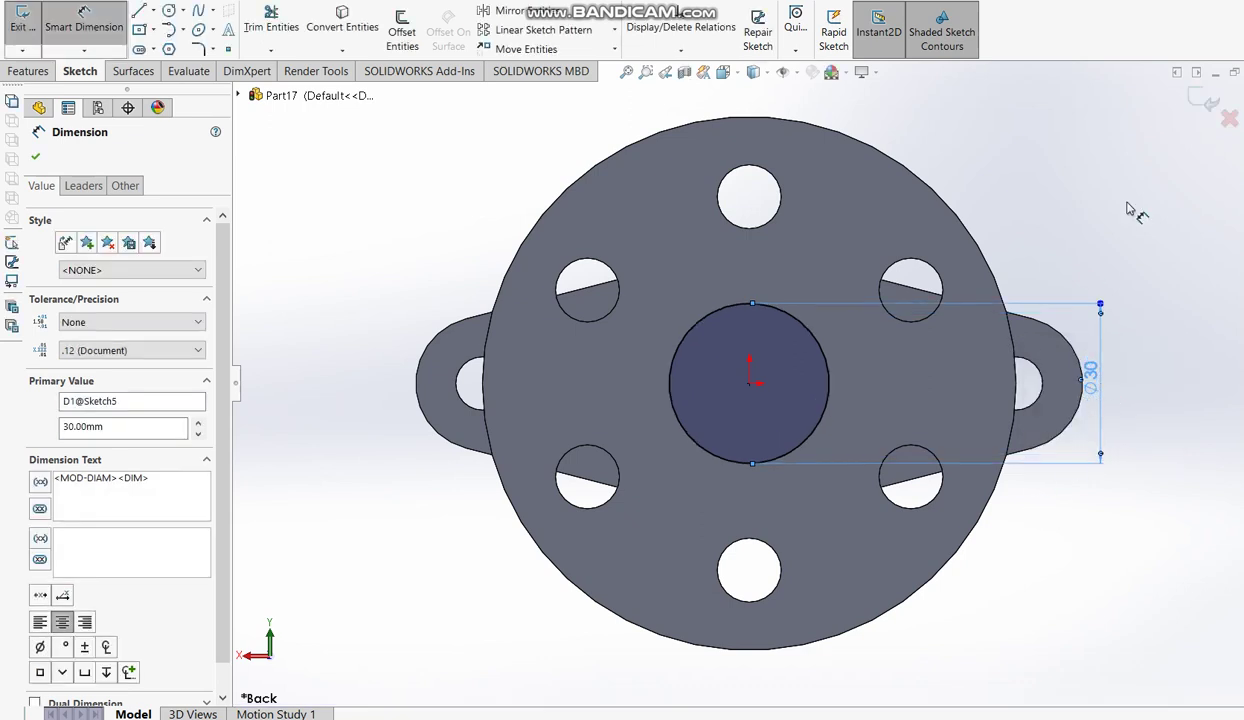
click(1159, 107)
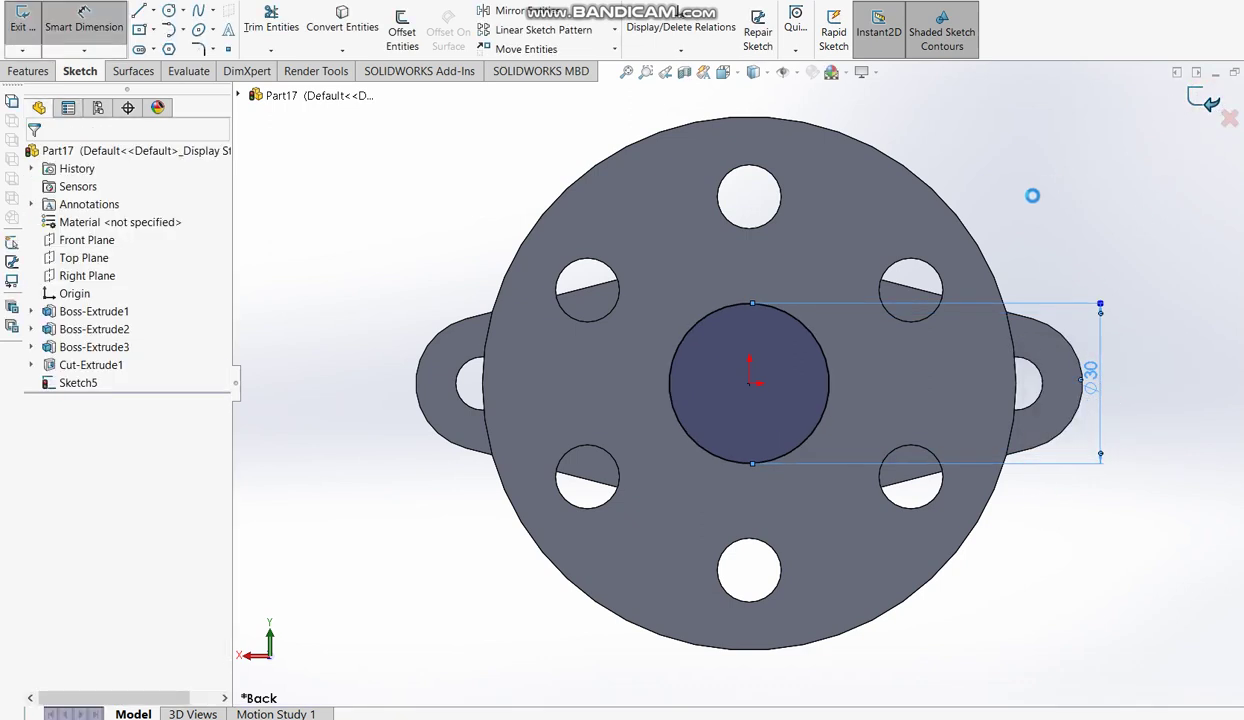
Step: Cut the Ø30 circle Up To Surface at the lug plate's end face
key(ctrl+e)
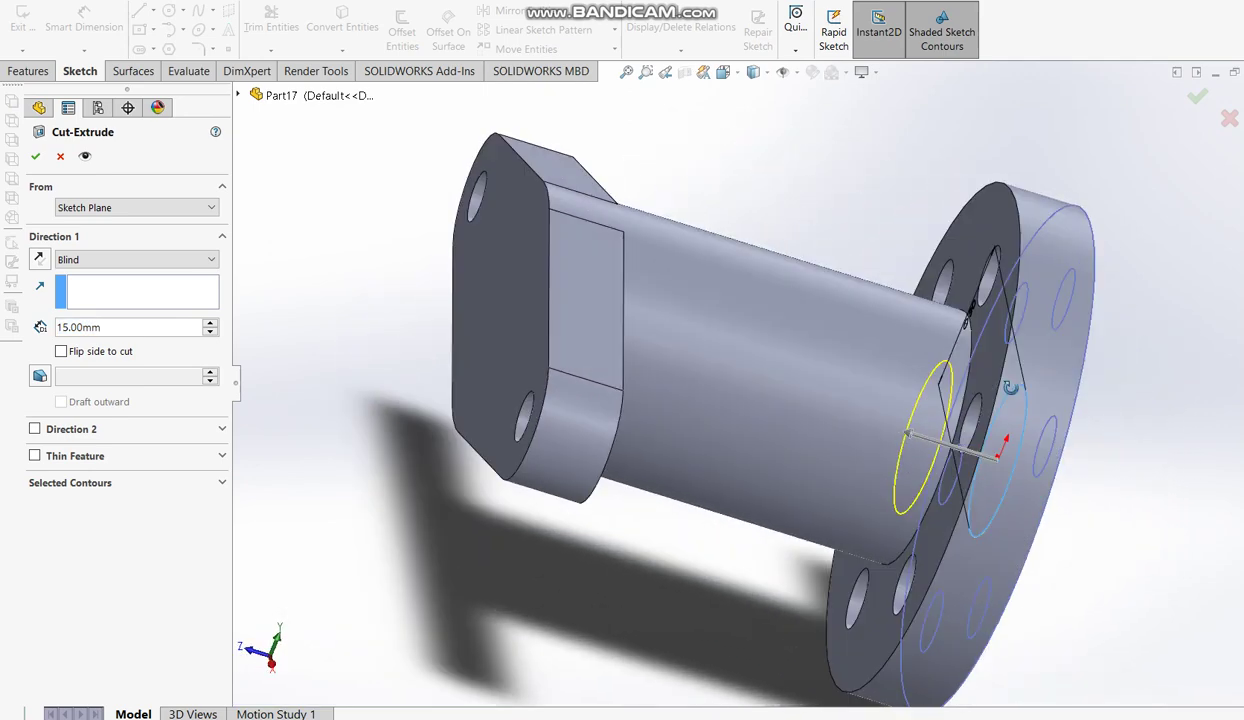
click(147, 262)
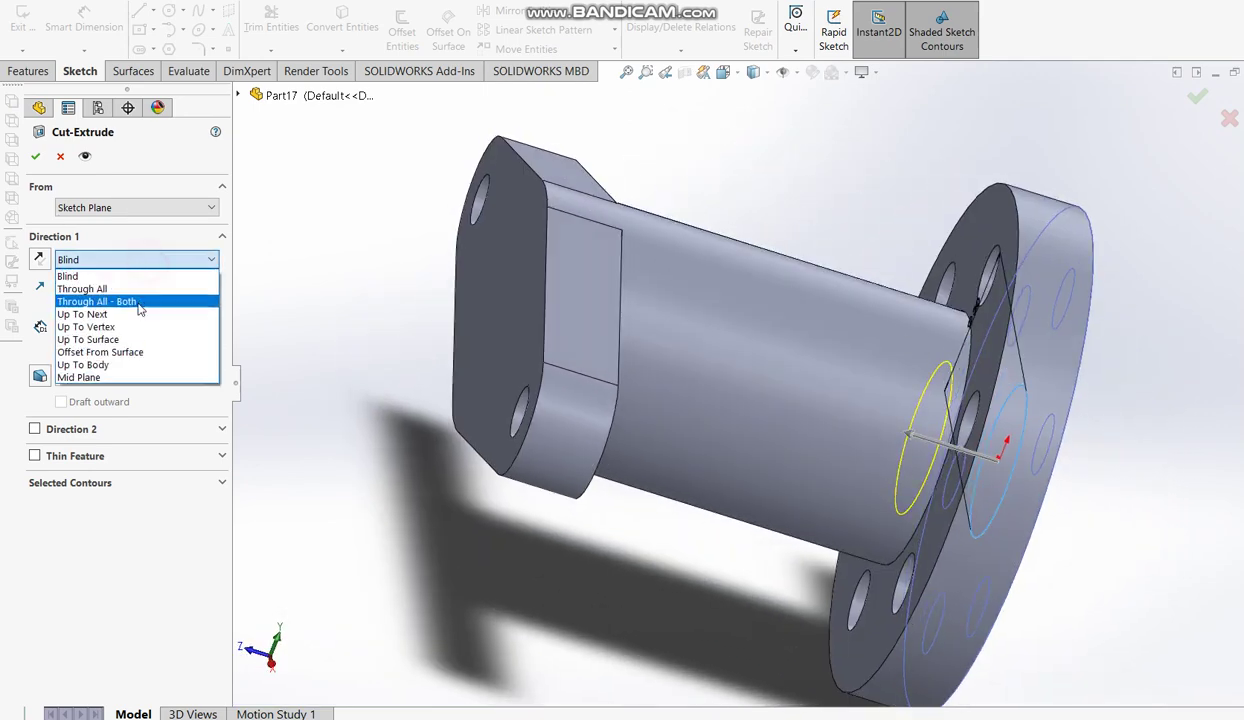
click(115, 337)
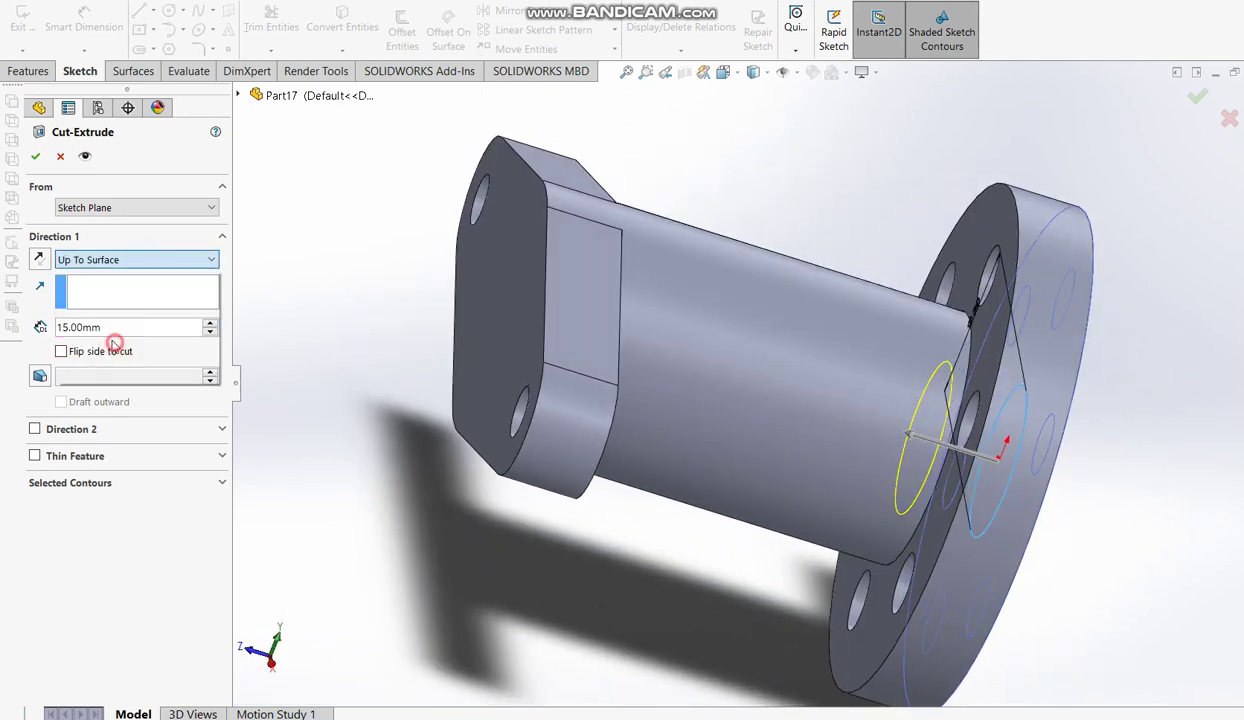
click(502, 325)
click(1199, 96)
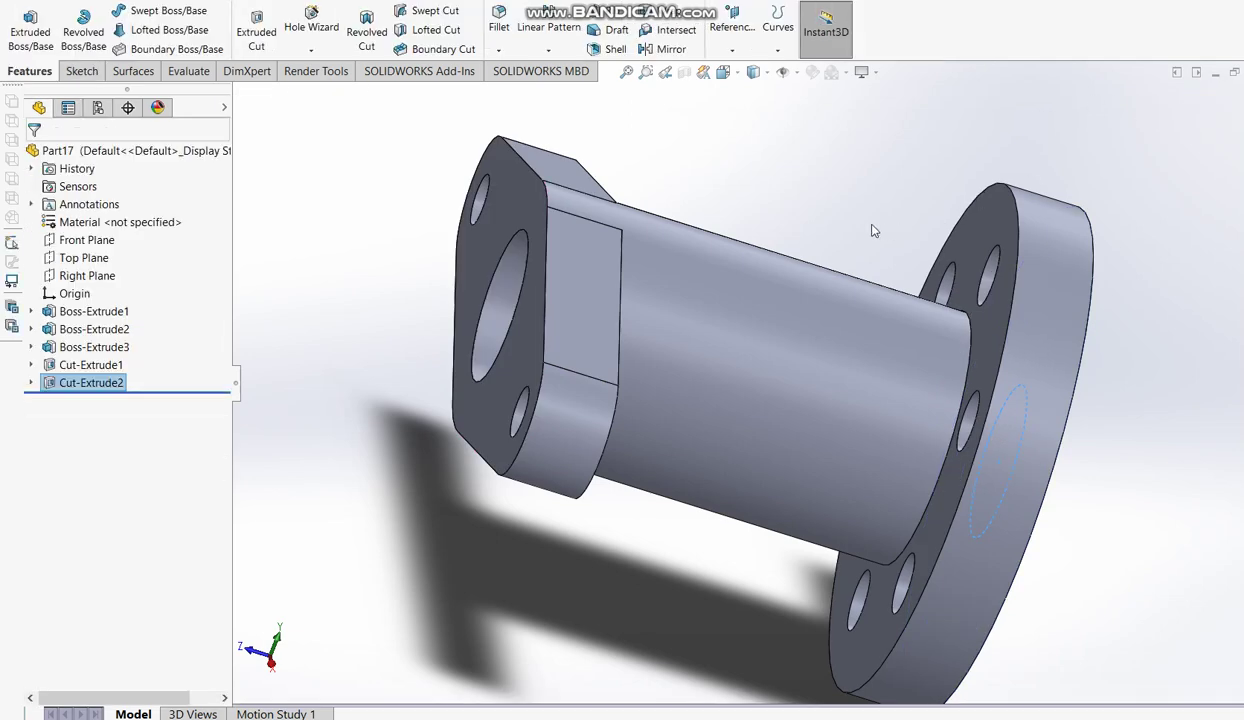
click(762, 153)
Step: Apply the light copper-orange swatch to Part17 and orbit to review the finished fitting
mouse_move(758, 203)
middle_down()
mouse_move(733, 338)
mouse_move(808, 393)
mouse_move(780, 360)
middle_up()
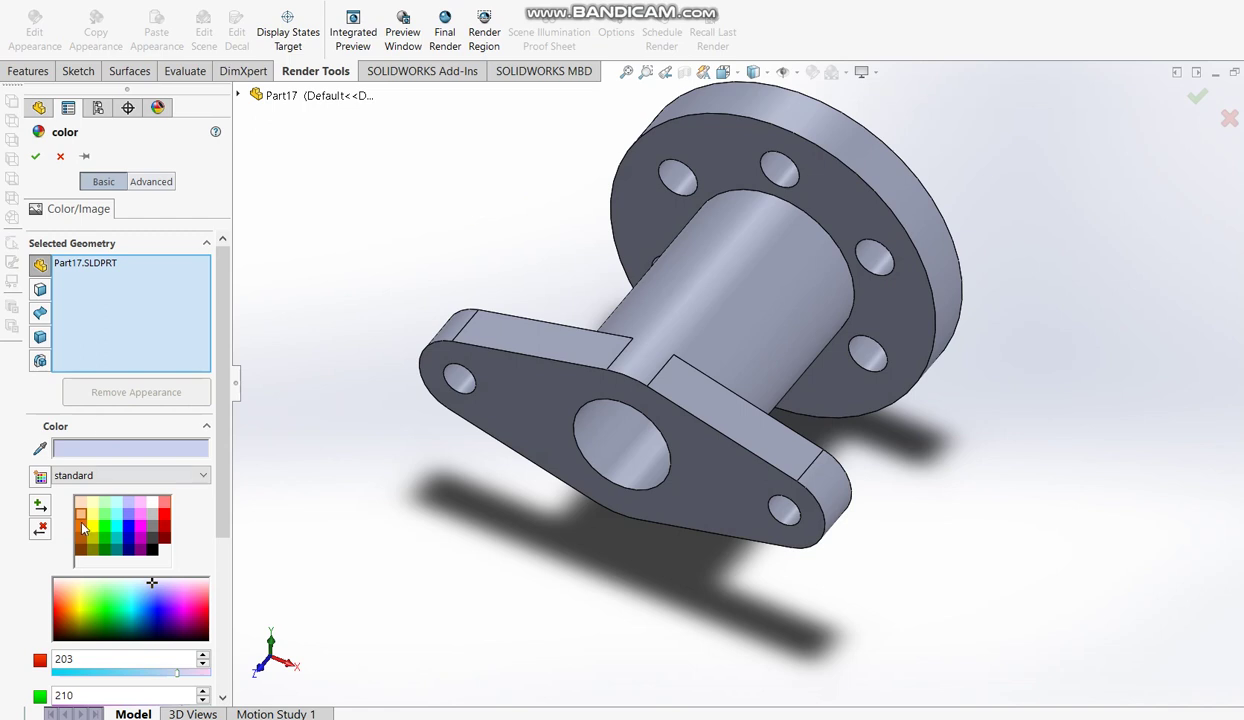
click(82, 517)
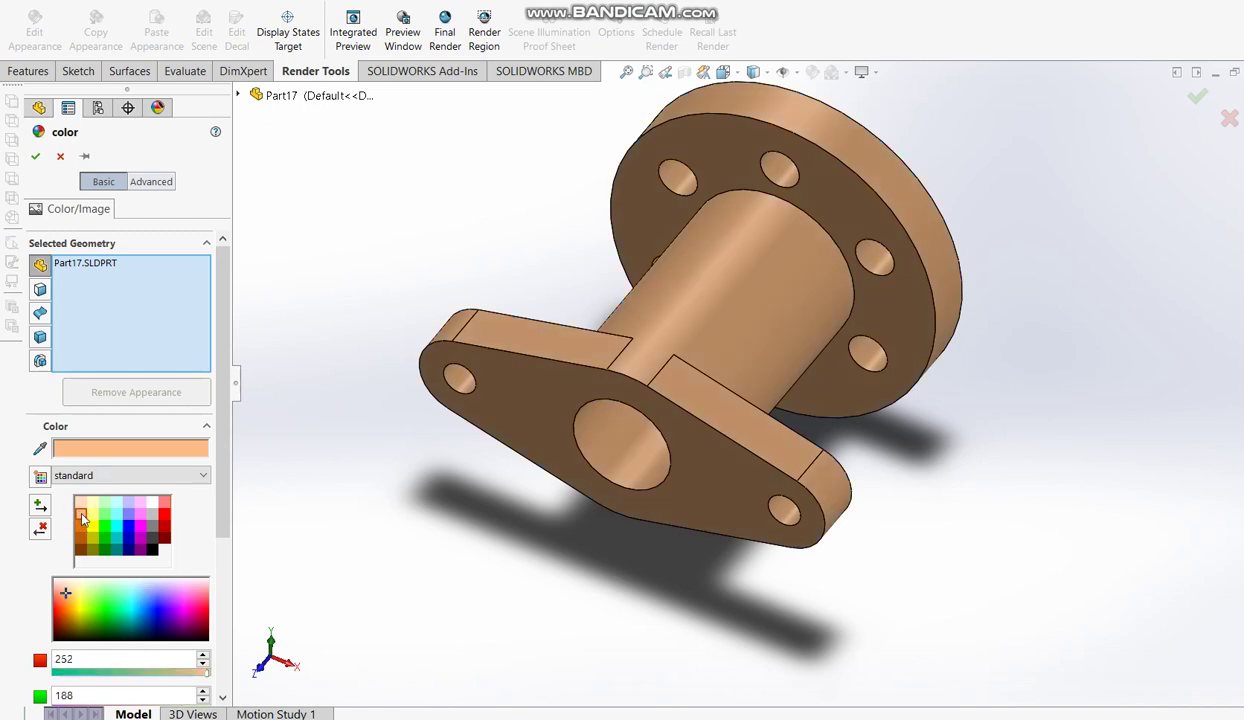
click(35, 156)
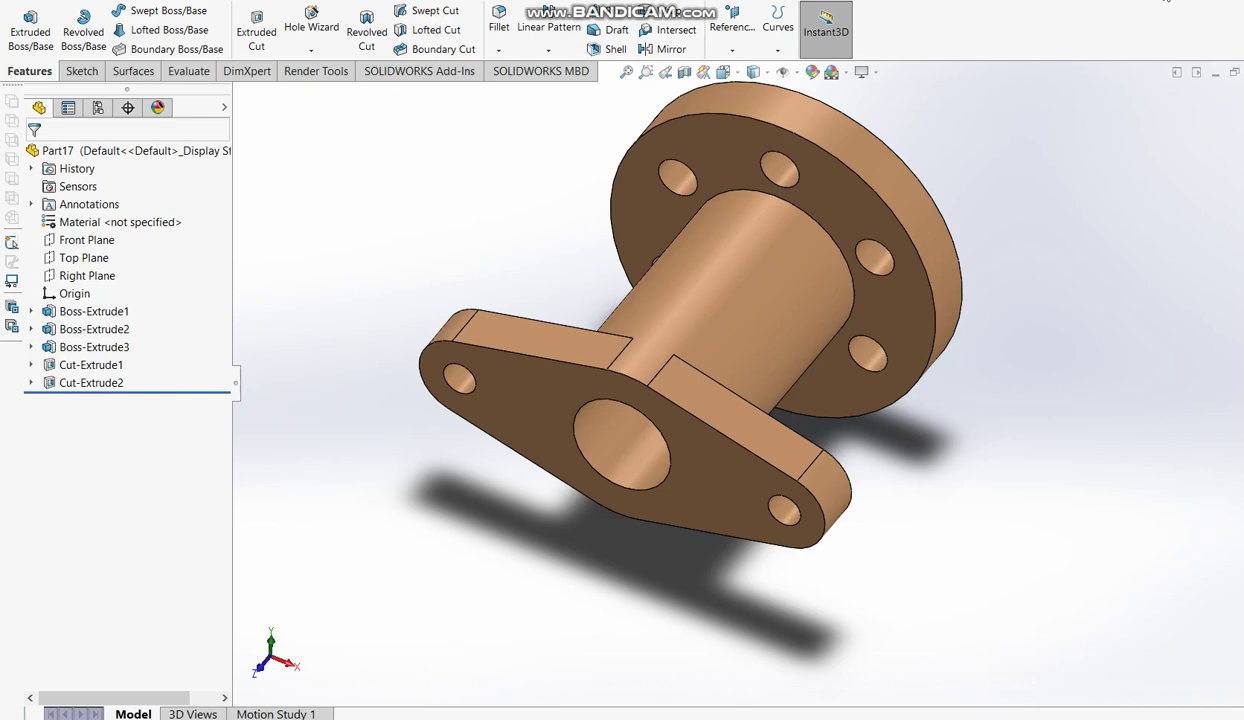
scroll(830, 234, up, 3)
scroll(766, 215, down, 3)
mouse_move(656, 389)
middle_down()
mouse_move(441, 509)
mouse_move(494, 581)
mouse_move(708, 509)
mouse_move(869, 509)
middle_up()
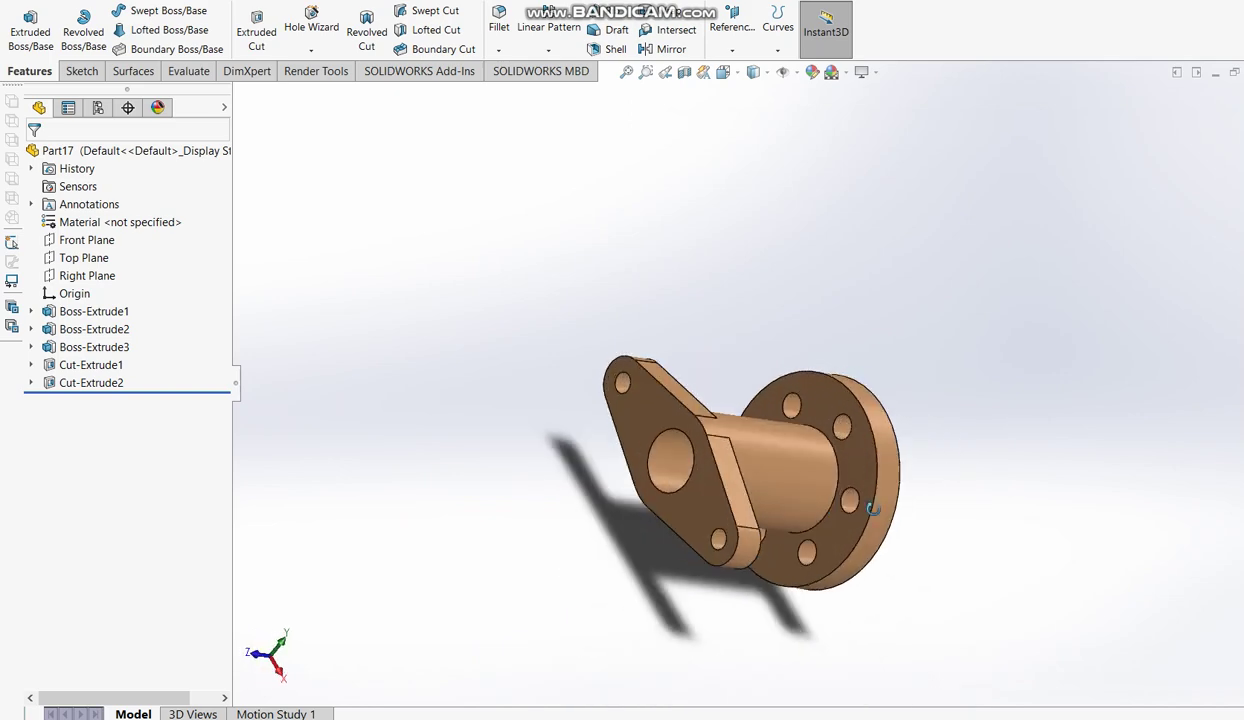